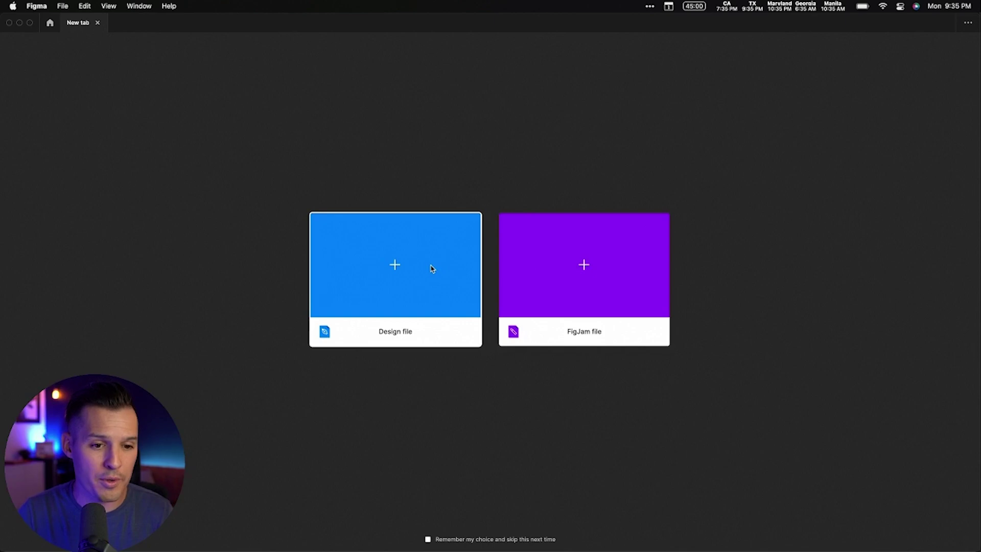
Create a new design file and set the canvas background to dark gray 505050
left_click(431, 268)
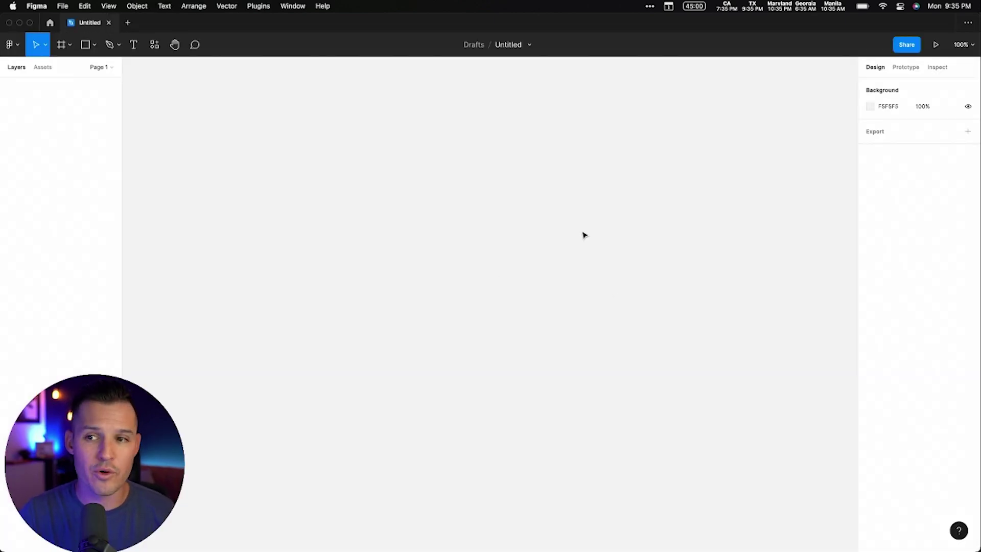
left_click(870, 107)
left_click_drag(836, 148, 721, 224)
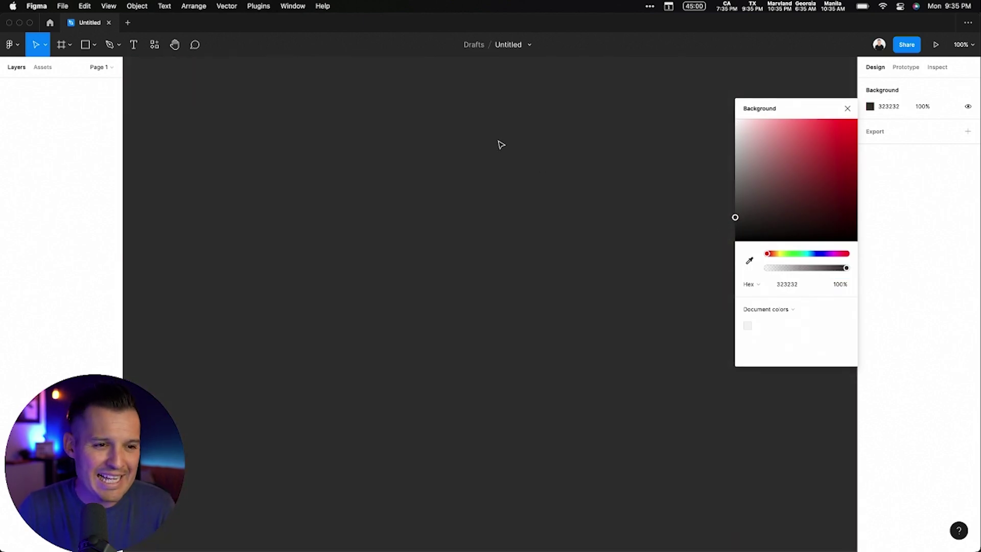
left_click_drag(735, 217, 733, 204)
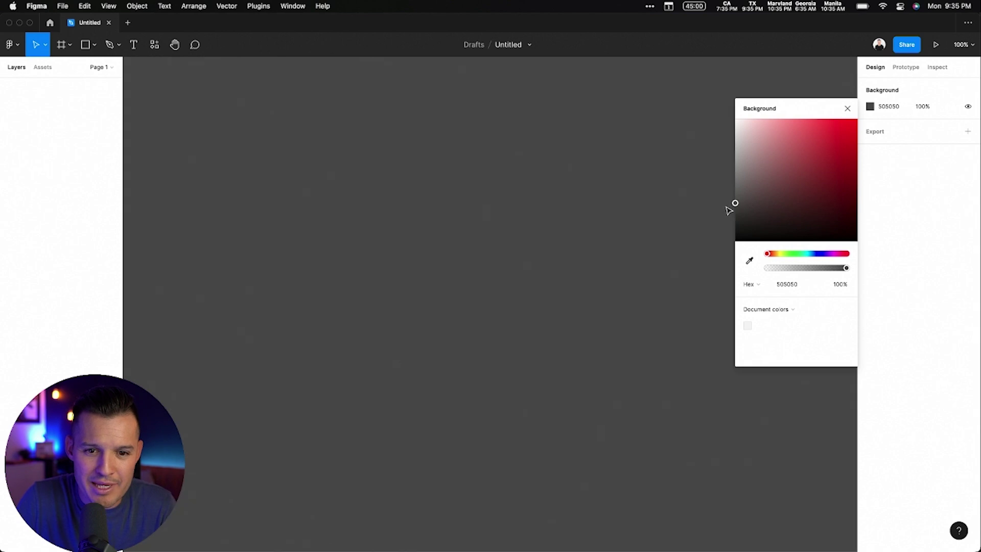
left_click(847, 109)
Add an iPhone 13 Pro Max frame to the canvas
key("f")
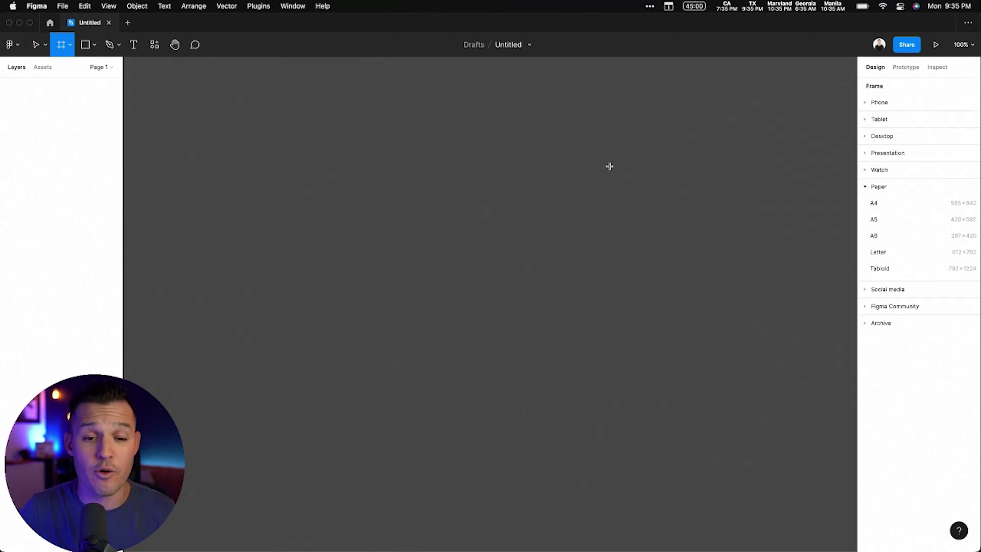
left_click(881, 102)
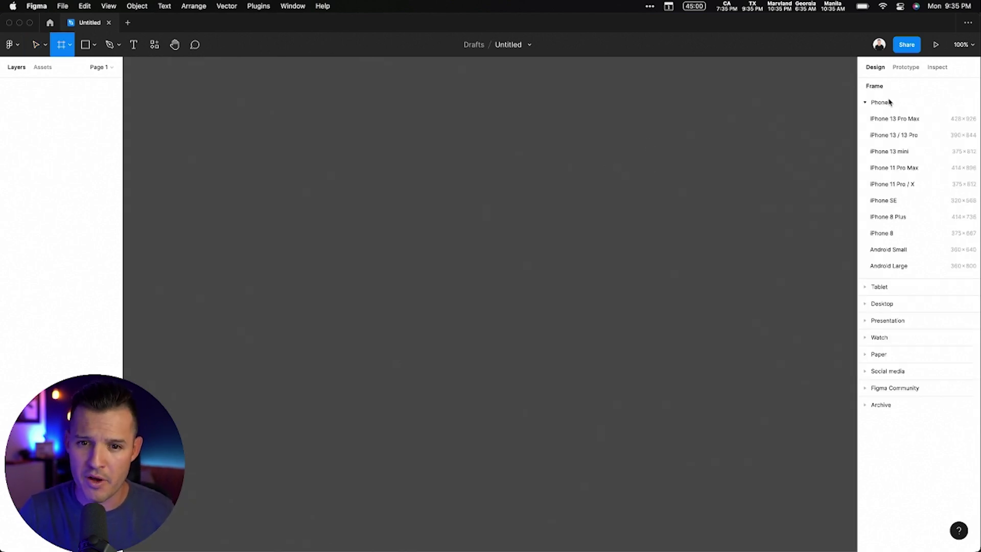
left_click(890, 118)
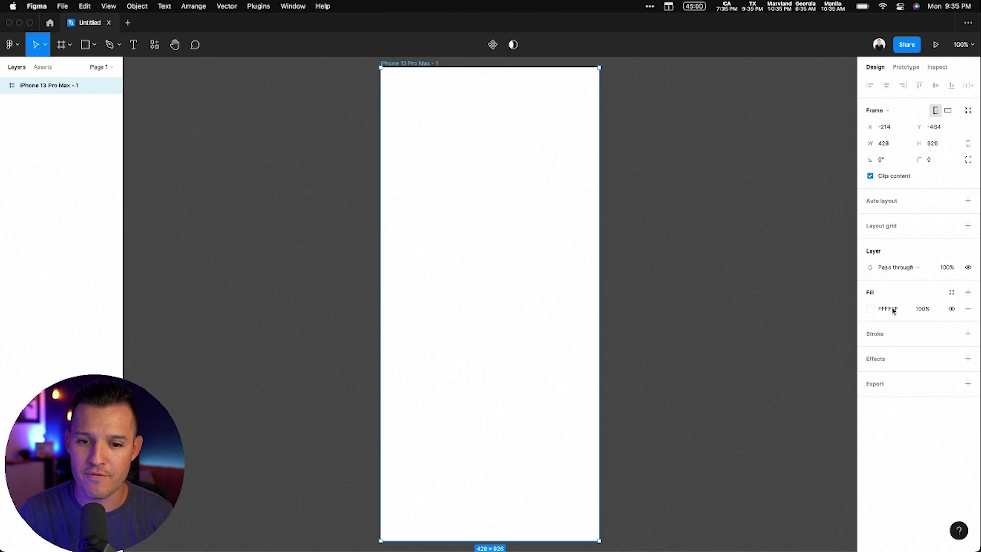
Set the phone frame's fill to near-black 101010
left_click(871, 309)
type("161616")
key("Return")
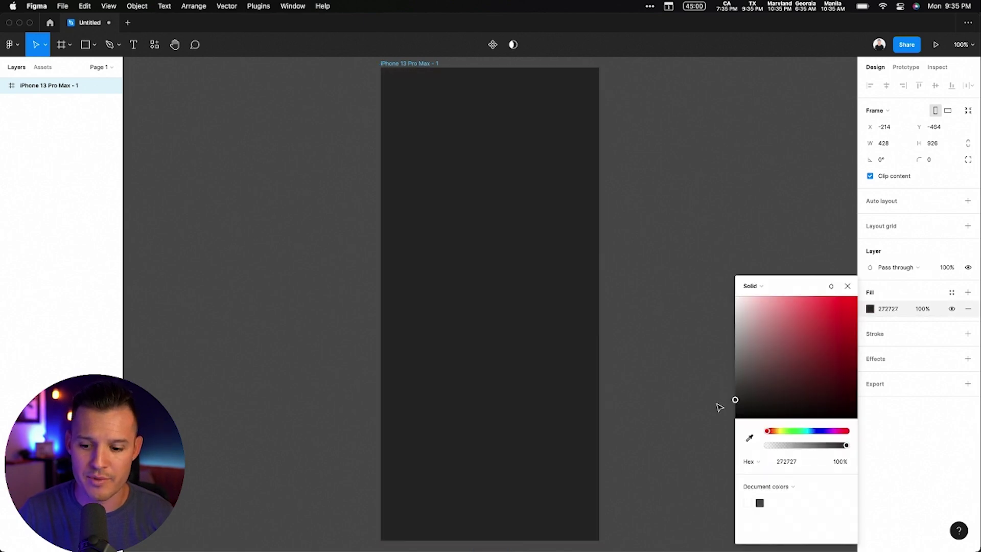
left_click_drag(717, 411, 713, 414)
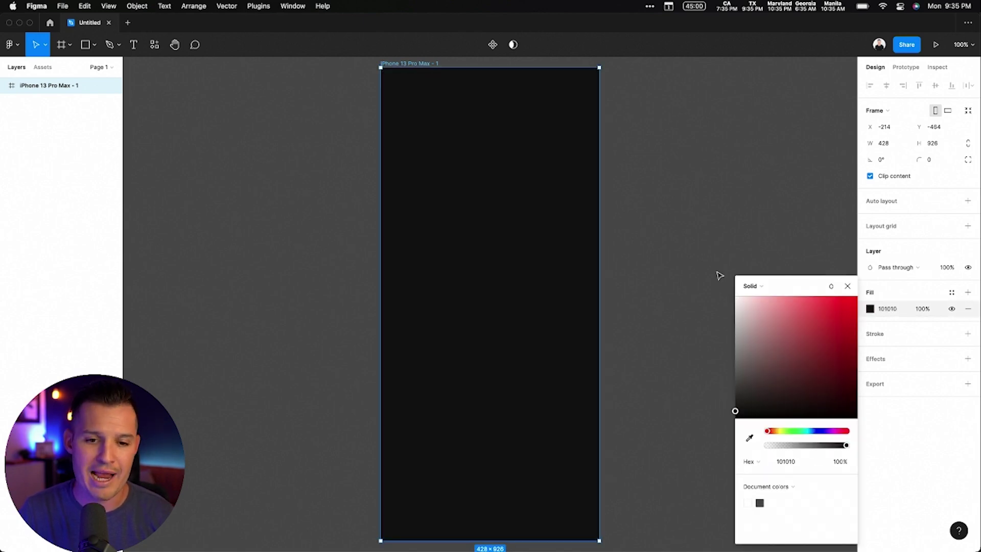
left_click(678, 235)
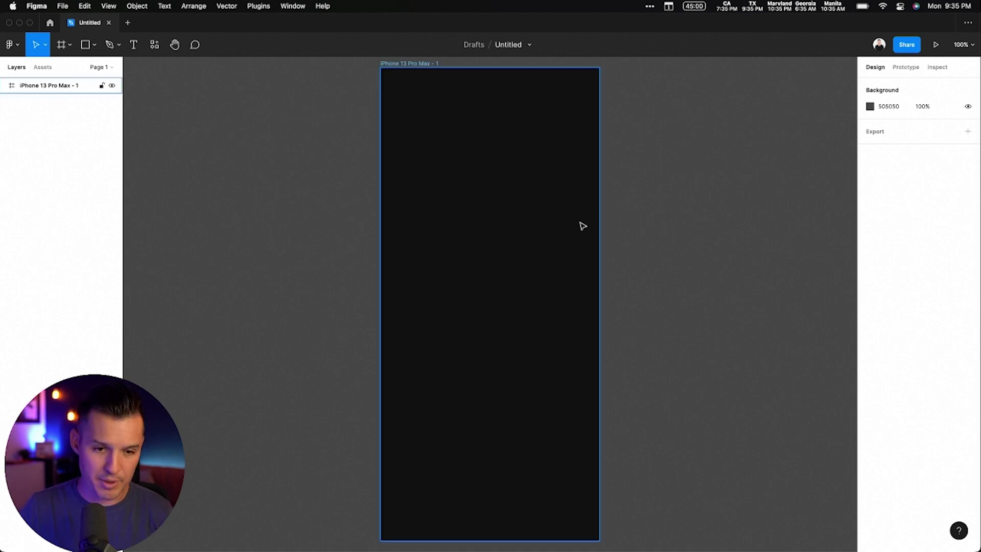
Add a text layer reading "Lotus" in the upper half of the phone frame
key("t")
left_click(453, 209)
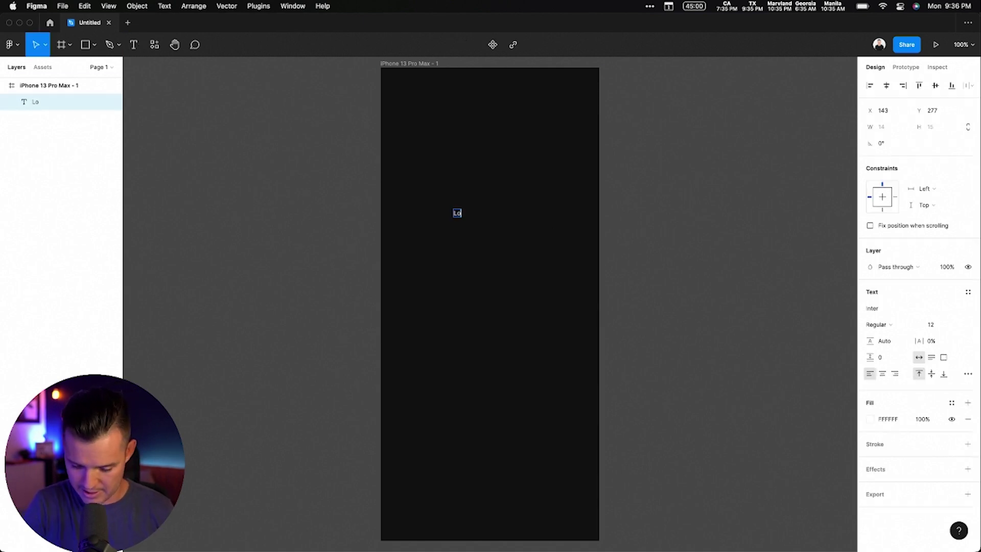
key("Escape")
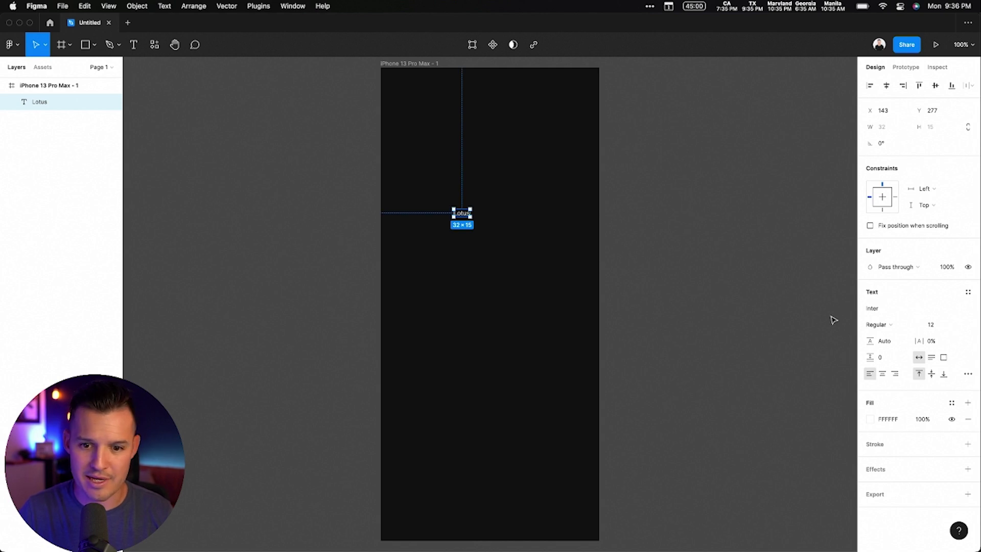
Set the Lotus title to font size 36 and Extra Bold weight
left_click(931, 324)
type("28")
key("Return")
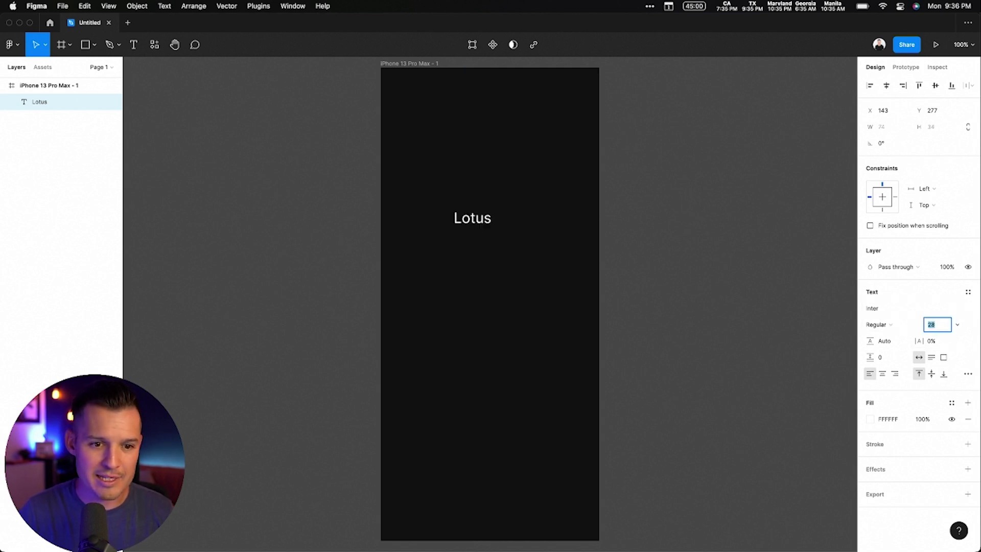
type("36")
key("Return")
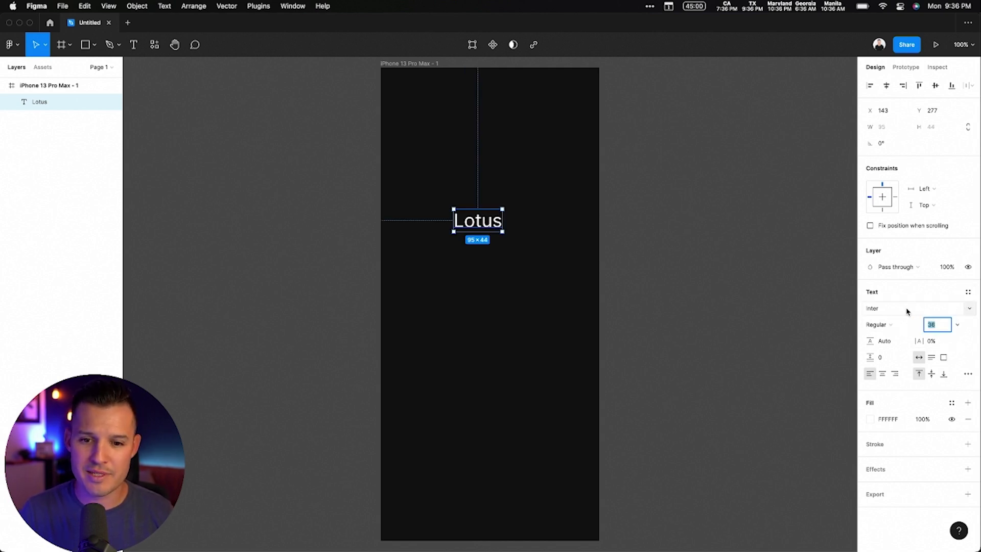
left_click(891, 325)
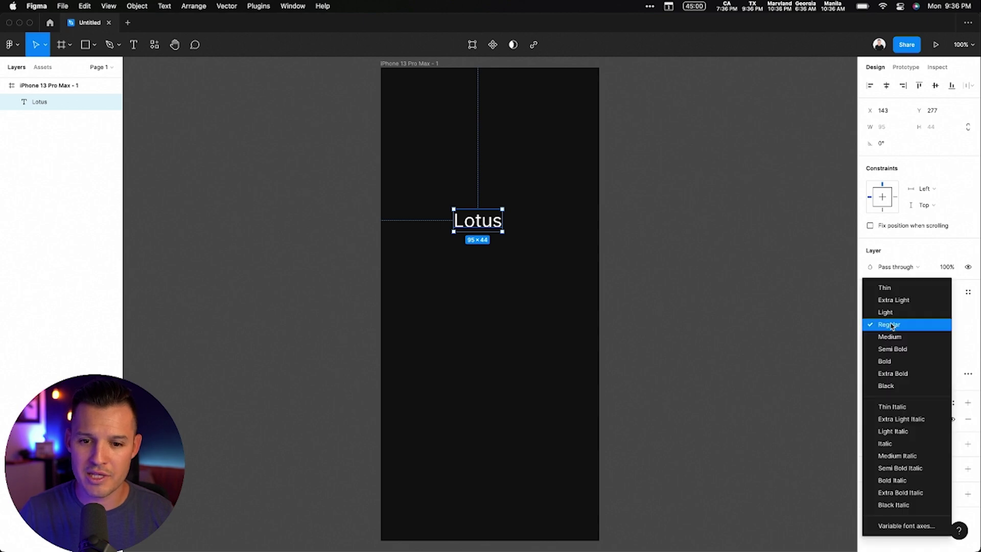
left_click(900, 374)
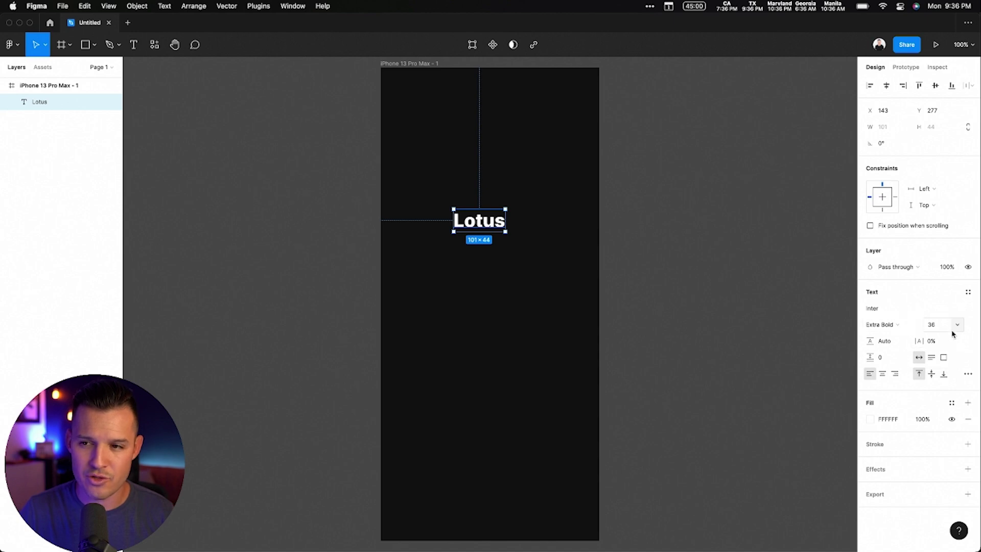
Set the Lotus title to uppercase and center it horizontally in the frame
left_click(965, 376)
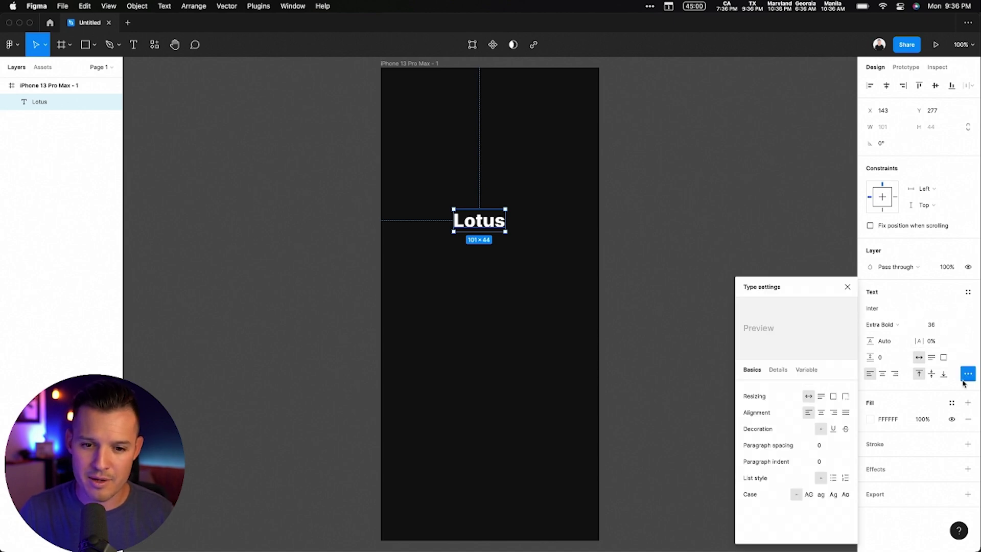
left_click(812, 494)
left_click(610, 220)
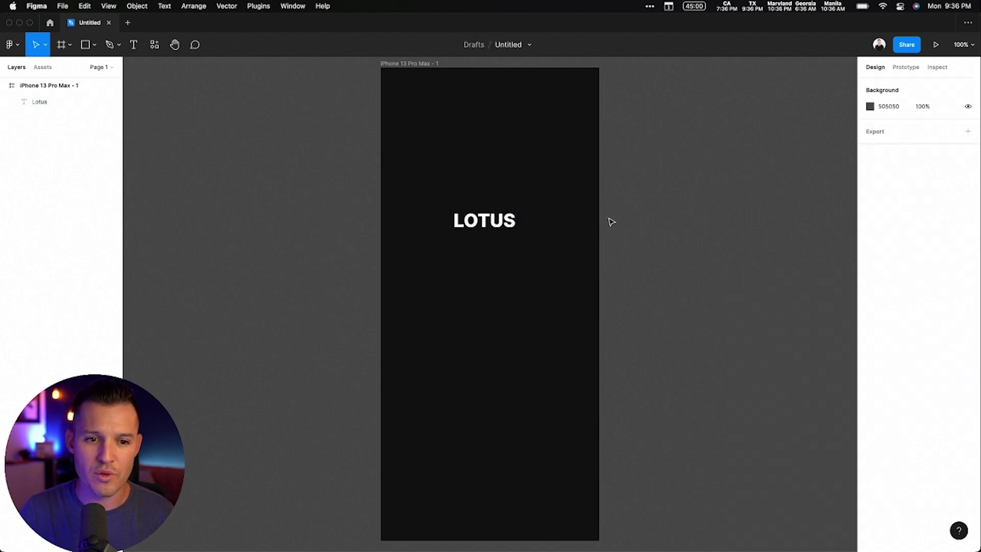
left_click(511, 225)
left_click(887, 85)
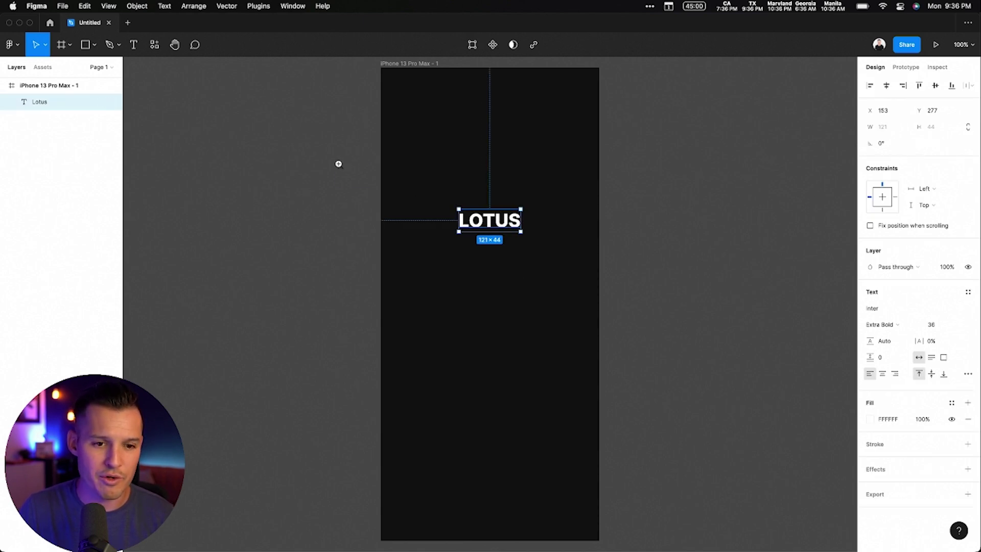
Duplicate the Lotus title just below itself and change the copy's text to "MTG Life COunter"
scroll(491, 204, "up", 5)
left_click_drag(499, 225, 501, 299, "alt")
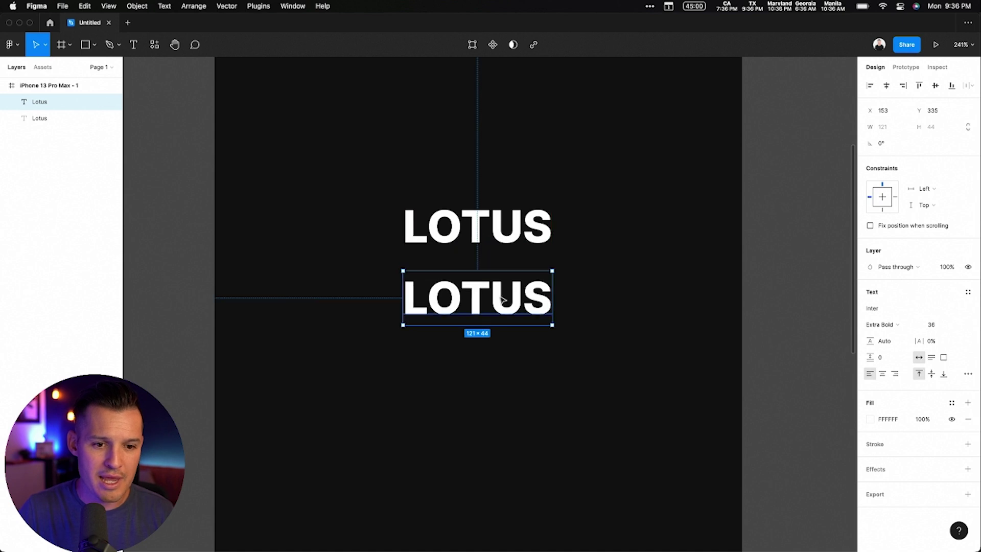
double_click(500, 297)
type("MT")
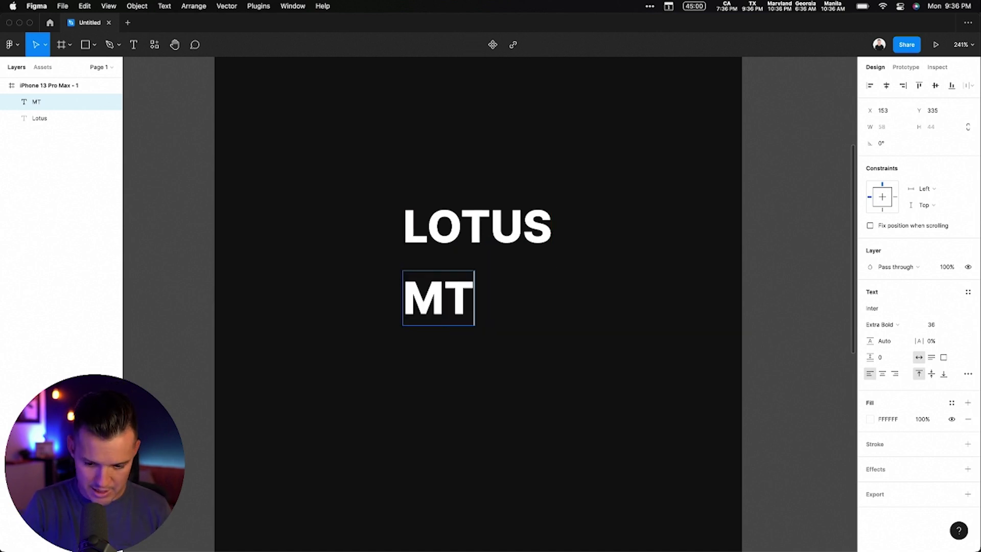
type("G Life COunter")
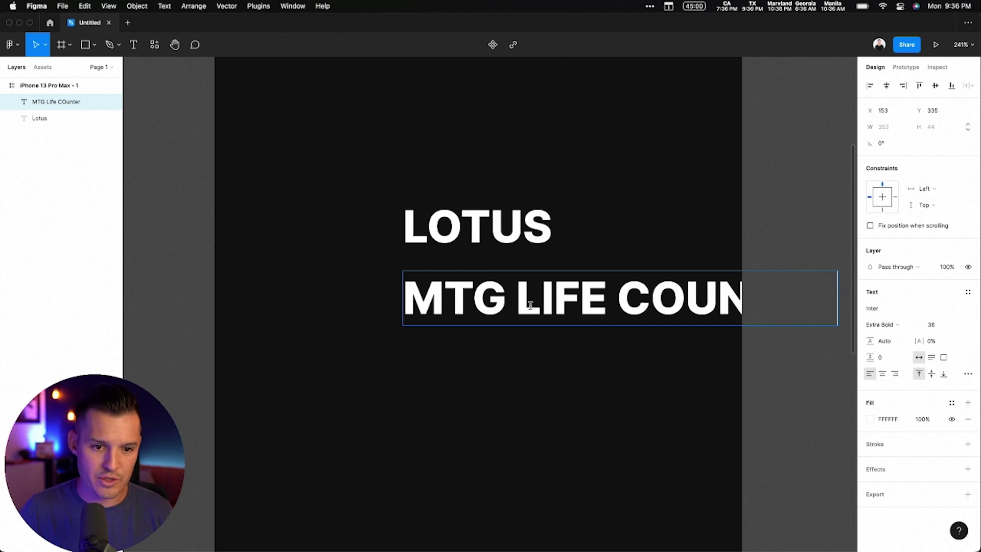
key("Escape")
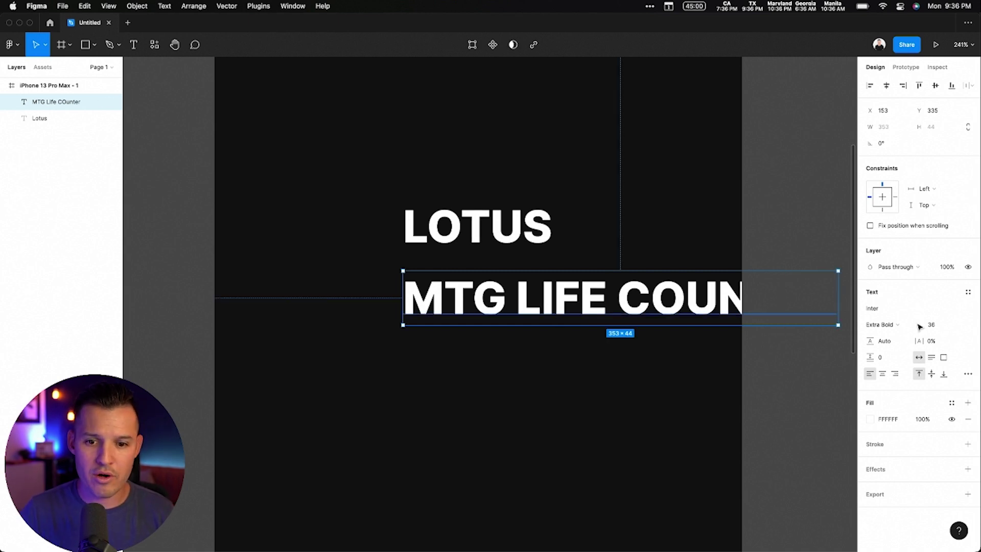
Set the subtitle below the Lotus title to Semi Bold weight and font size 22
left_click(893, 330)
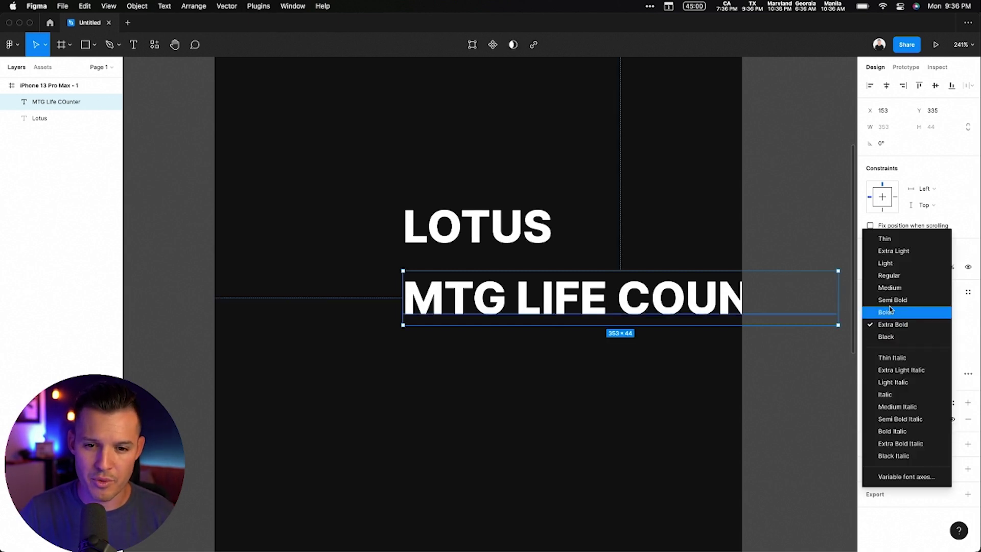
left_click(889, 304)
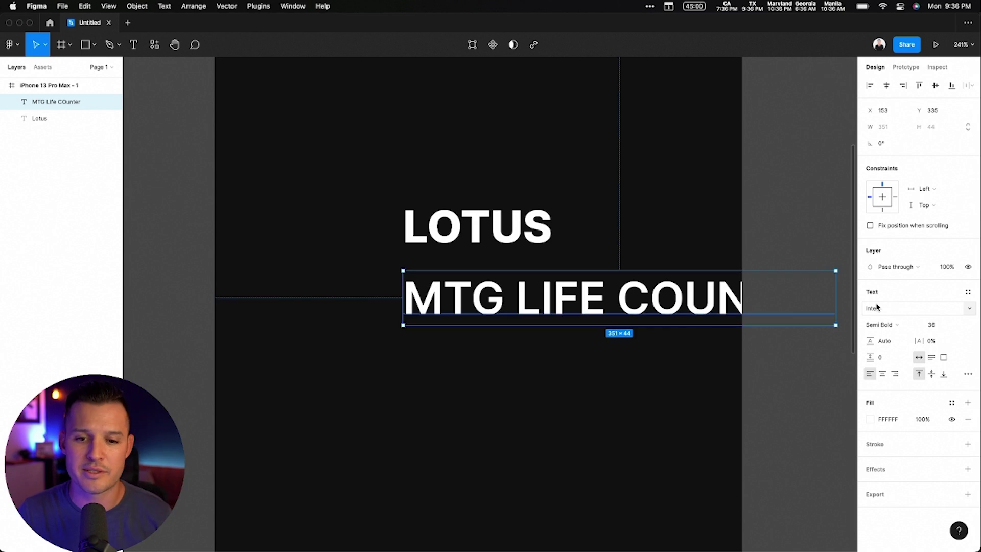
left_click(944, 328)
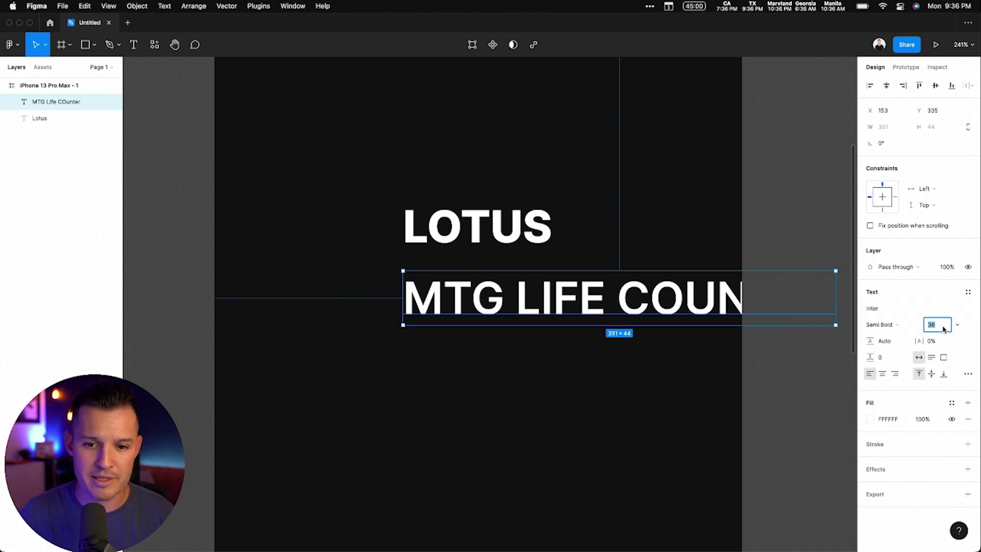
key("Down")
key("Down")
key("Down")
key("Down")
key("Down")
key("Down")
key("Down")
key("Down")
key("Down")
key("Down")
key("Down")
key("Down")
key("Down")
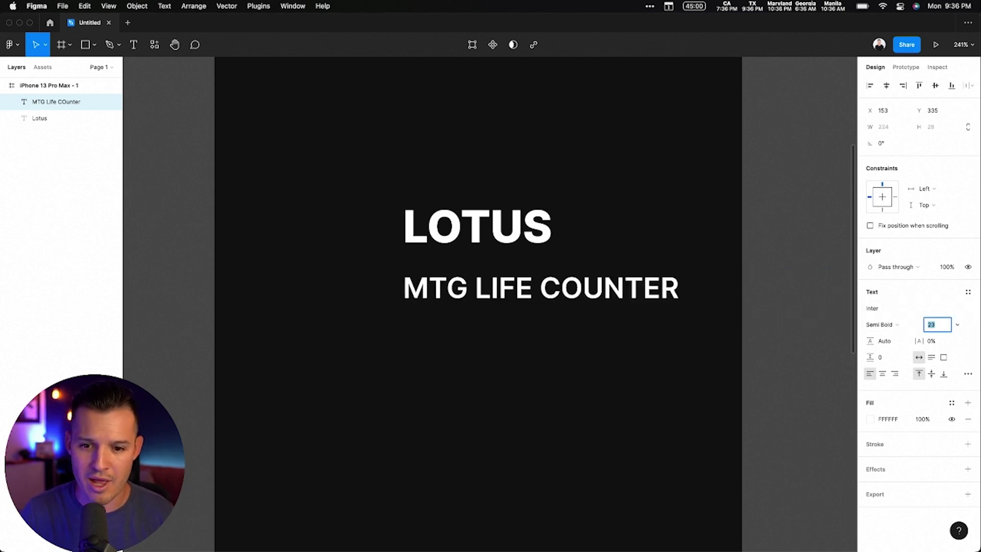
key("Down")
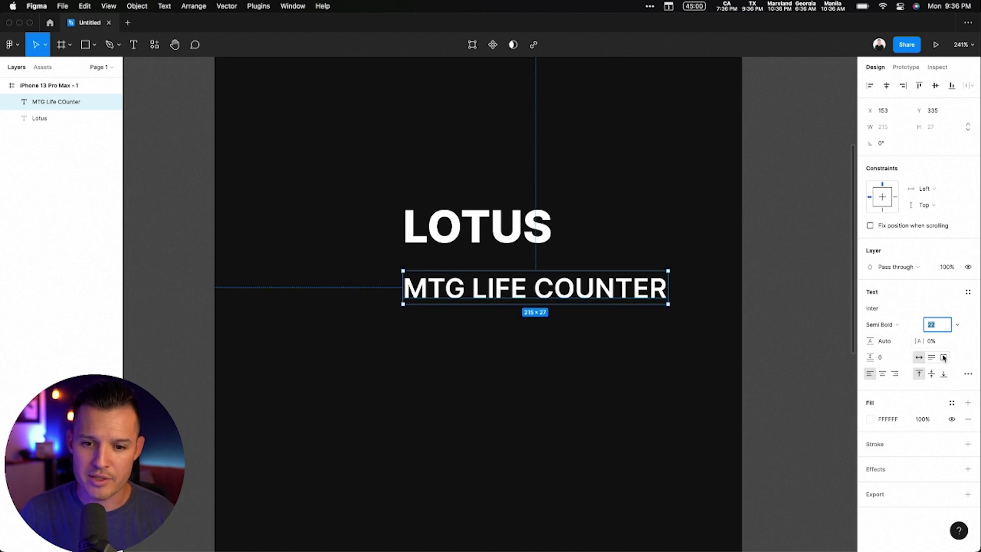
Turn off the subtitle's uppercase setting and correct its text to "MTG Life Counter"
left_click(967, 373)
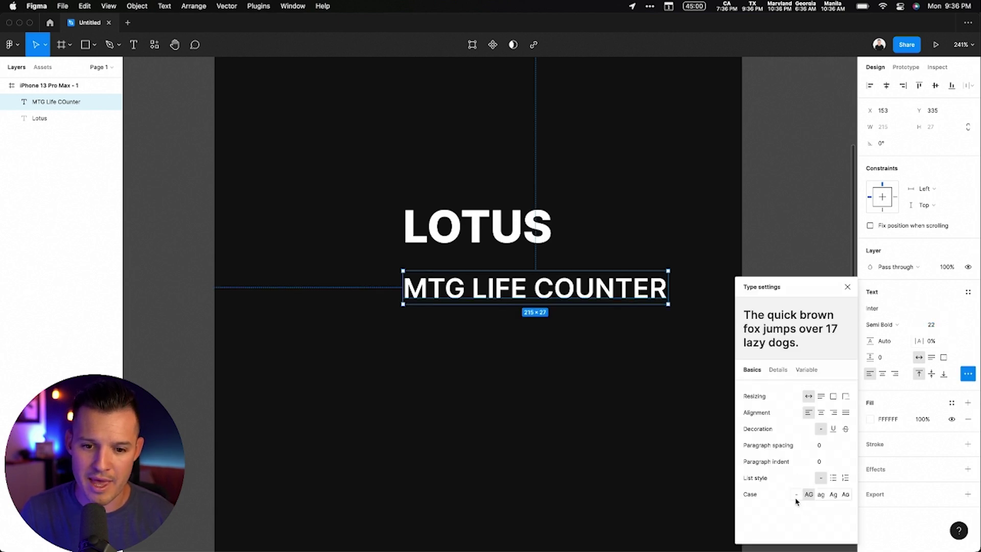
left_click(796, 494)
left_click(515, 383)
left_click(556, 288)
left_click(558, 289)
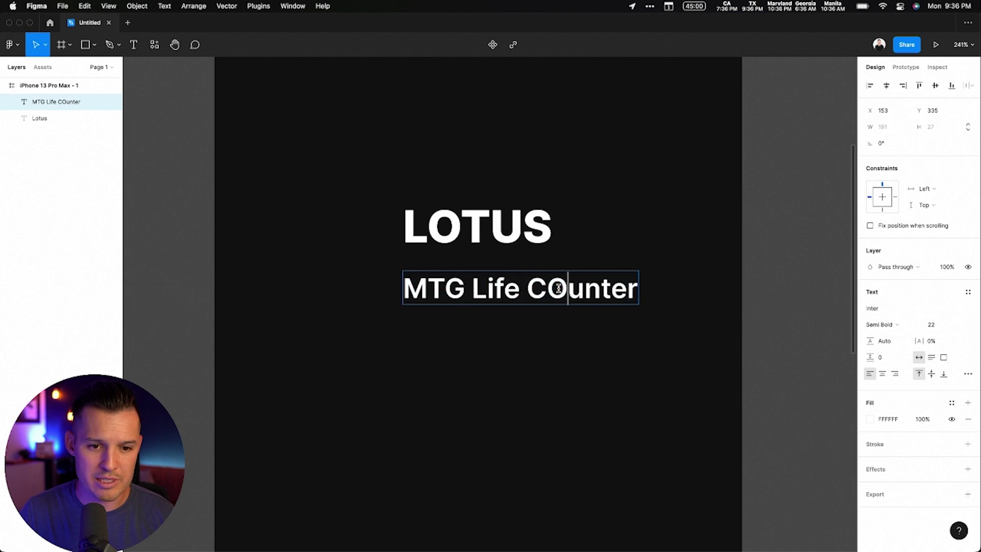
key("BackSpace")
type("o")
key("Escape")
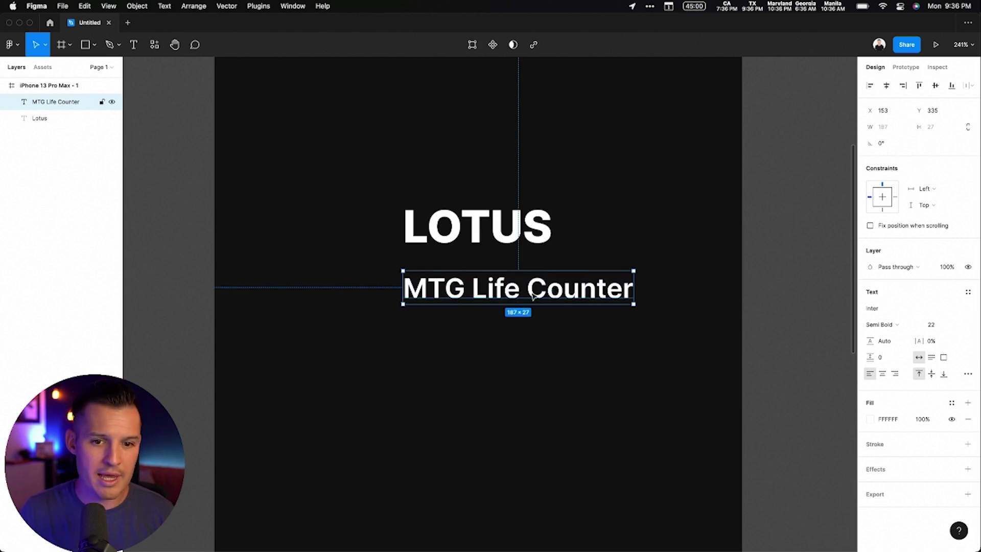
Center the "MTG Life Counter" subtitle horizontally in the phone frame
left_click(886, 86)
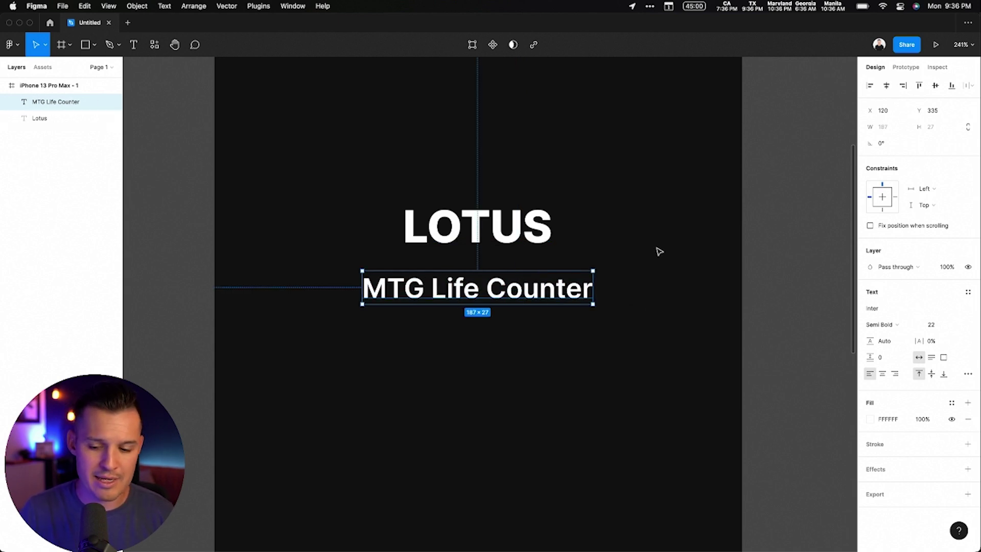
left_click(679, 245)
key("shift+0")
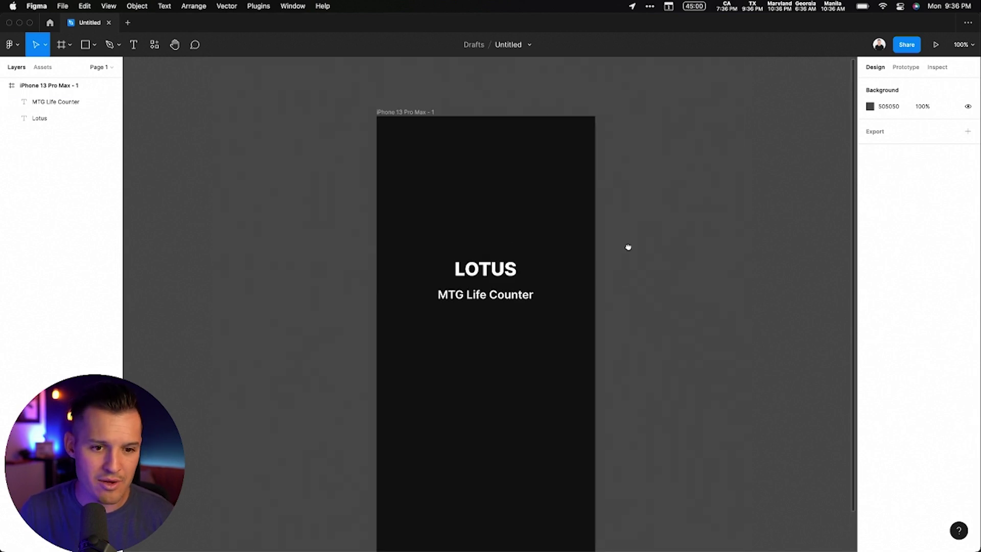
scroll(628, 248, "down", 3)
left_click(506, 231)
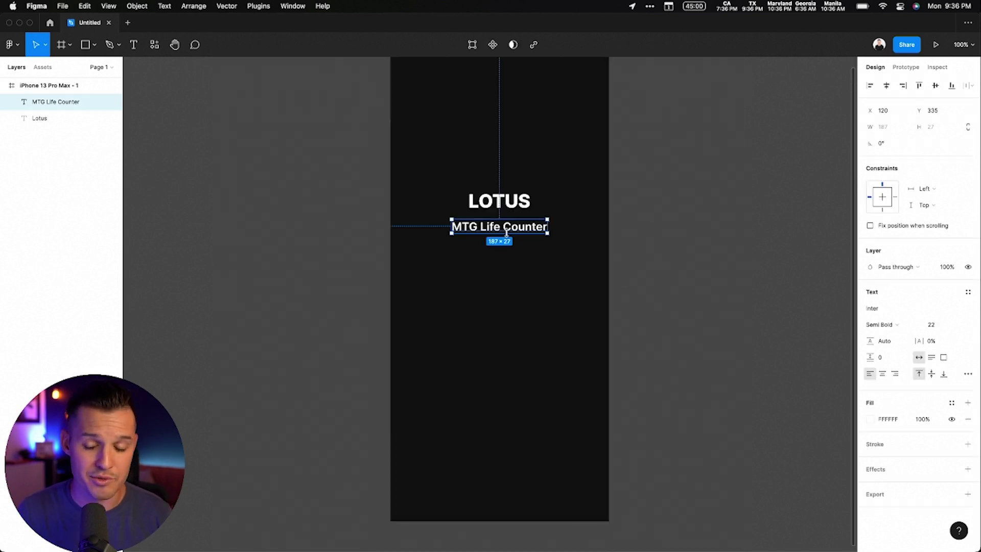
left_click(480, 327)
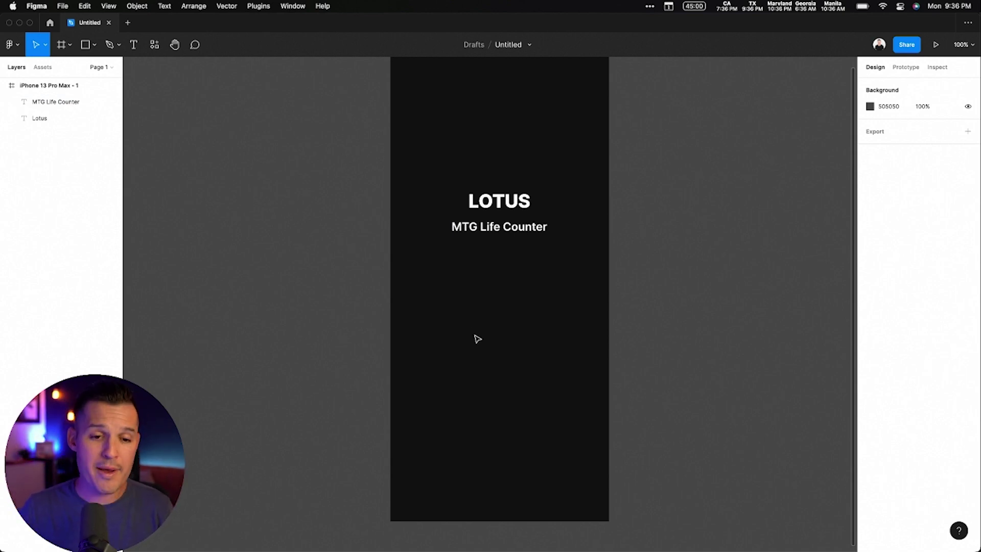
Add a "Start" text label below the "MTG Life Counter" subtitle in the phone frame
key("t")
left_click(478, 314)
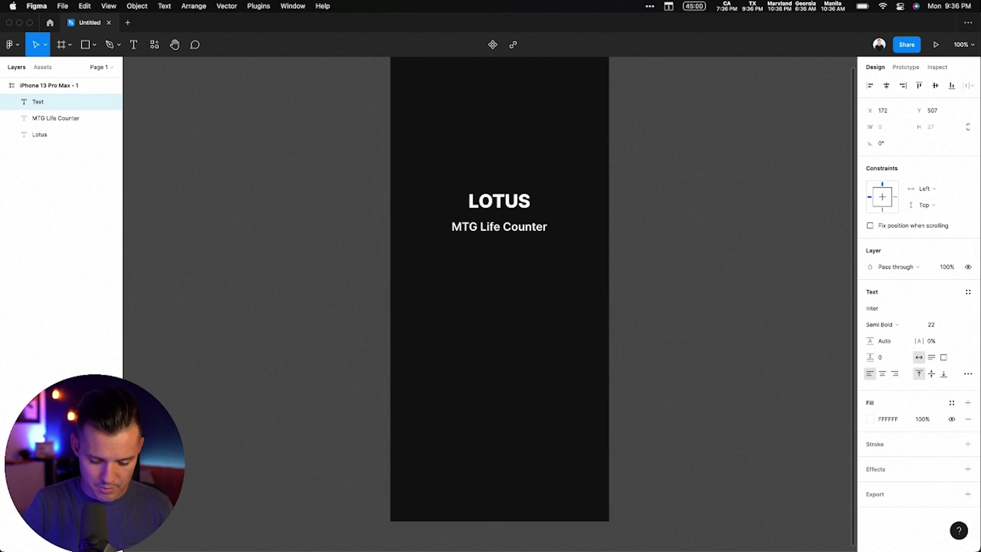
type("Start")
key("Escape")
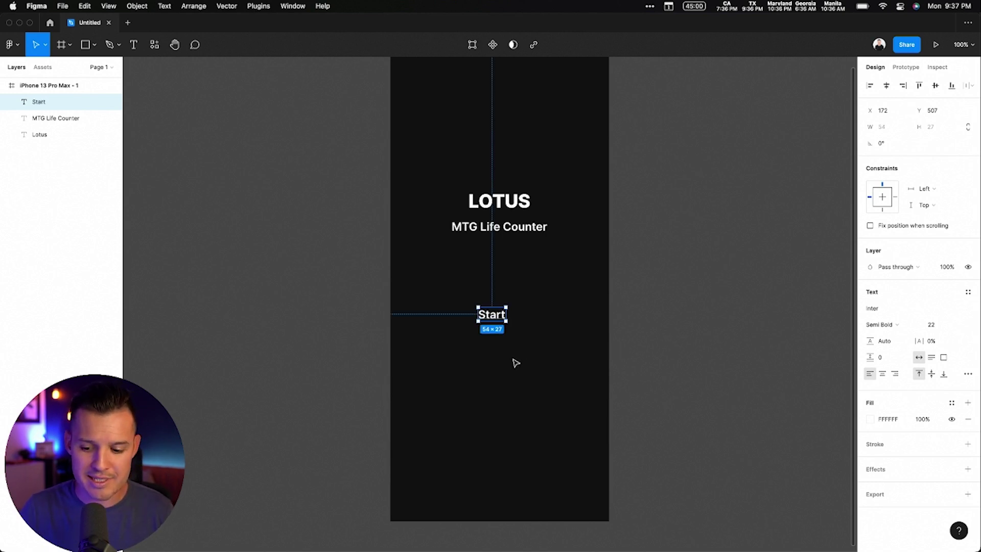
left_click(515, 363)
Increase the Start label's font size to 28
left_click(497, 317)
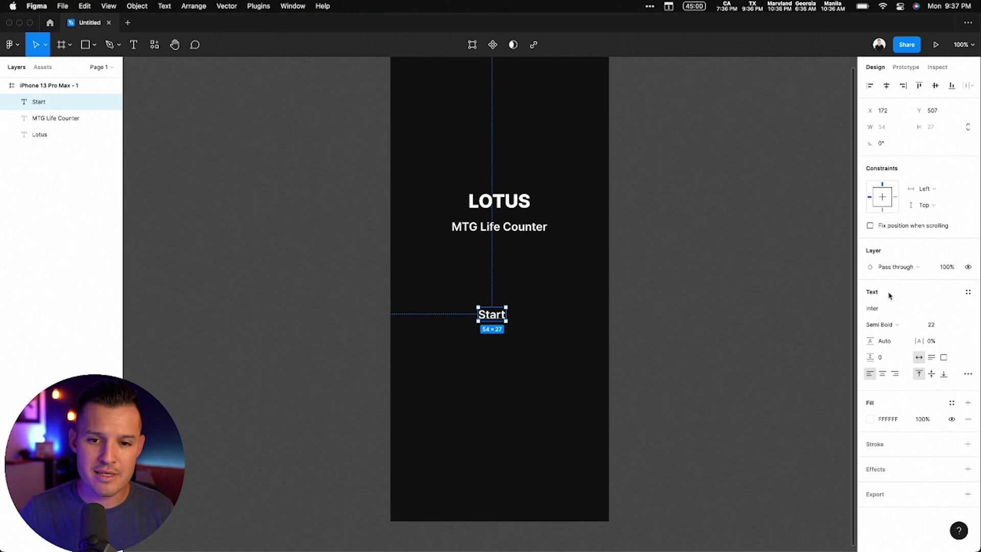
left_click(939, 324)
key("Up")
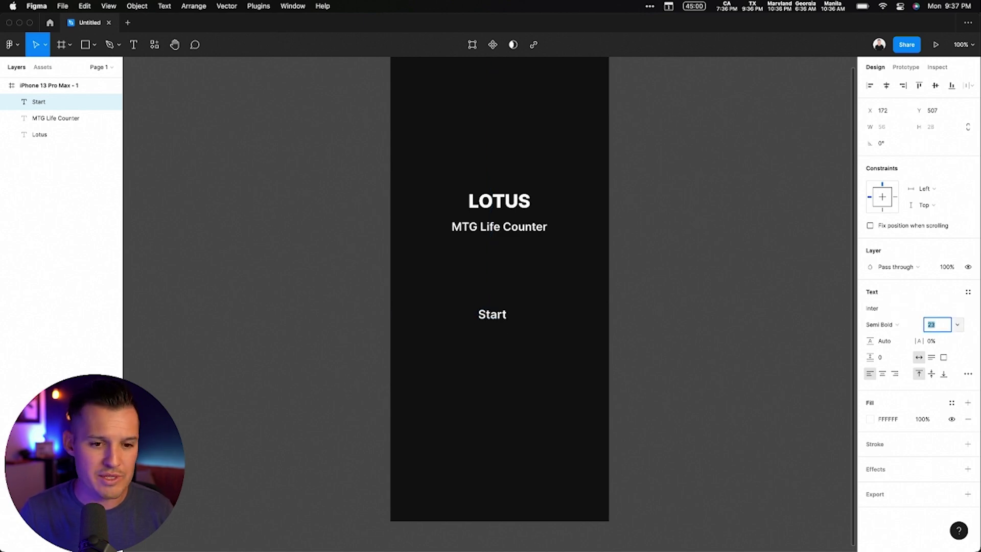
key("Up")
key("Up")
key("Up")
key("Up")
key("Up")
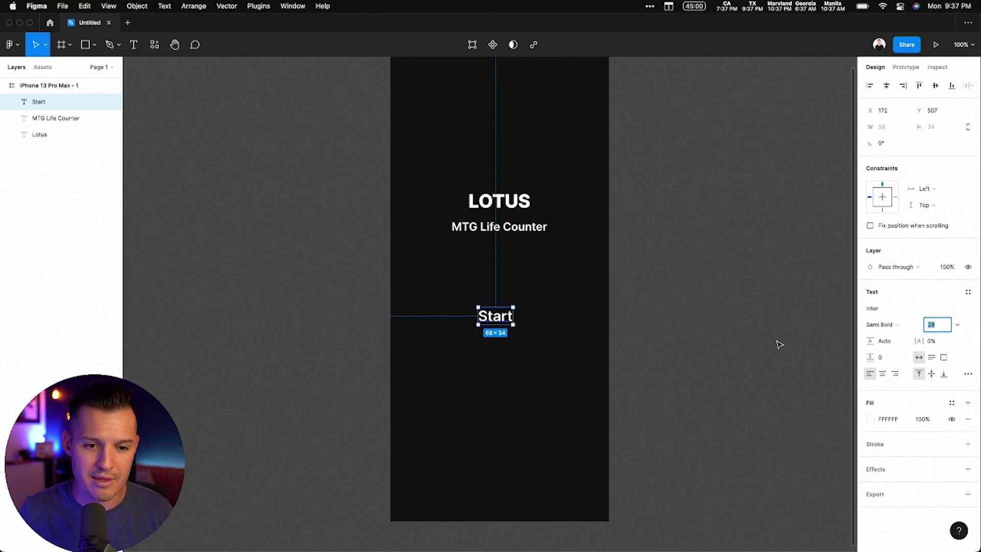
left_click(532, 317)
Wrap the Start label in an auto layout frame with a pink FF007A fill and centered content alignment
left_click(513, 318)
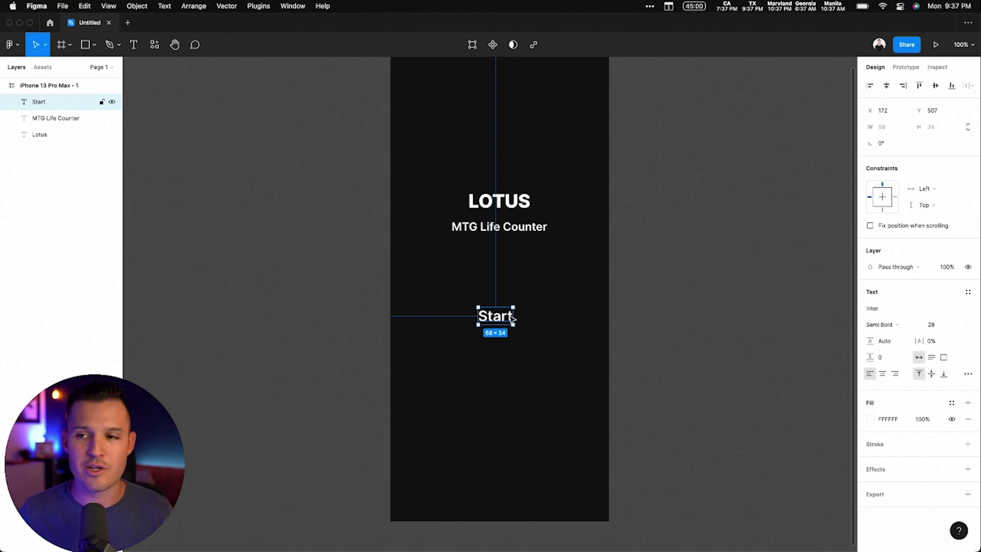
key("shift+a")
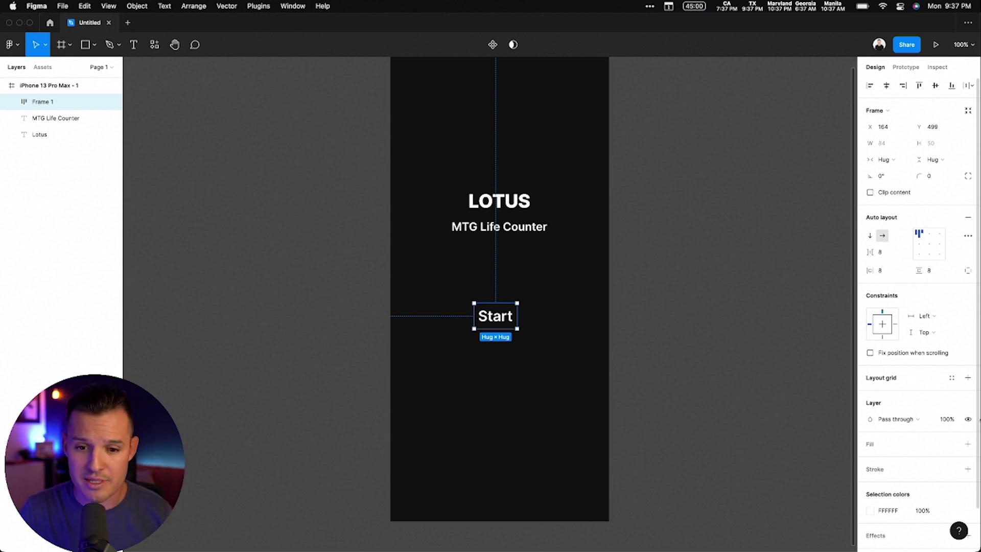
left_click(908, 451)
left_click(871, 460)
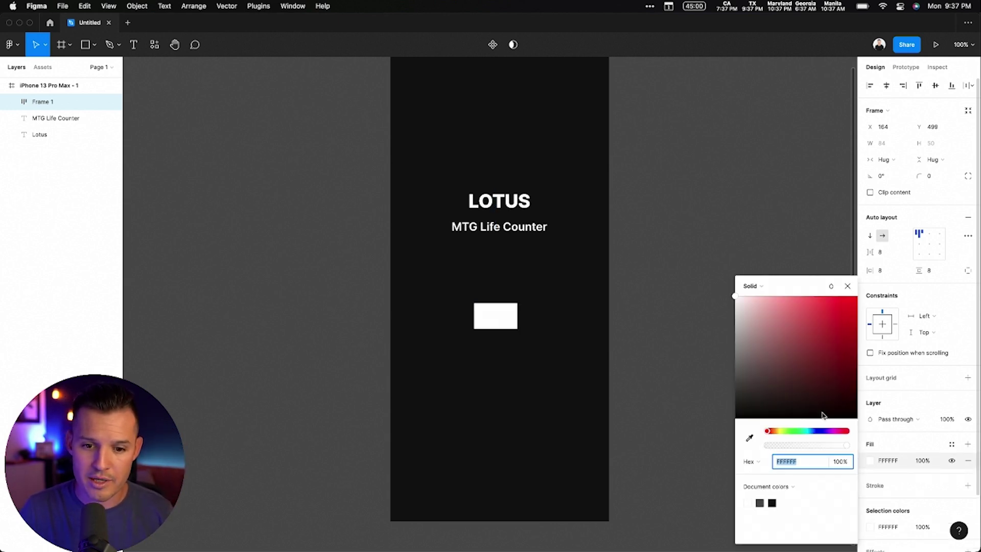
left_click_drag(846, 432, 834, 431)
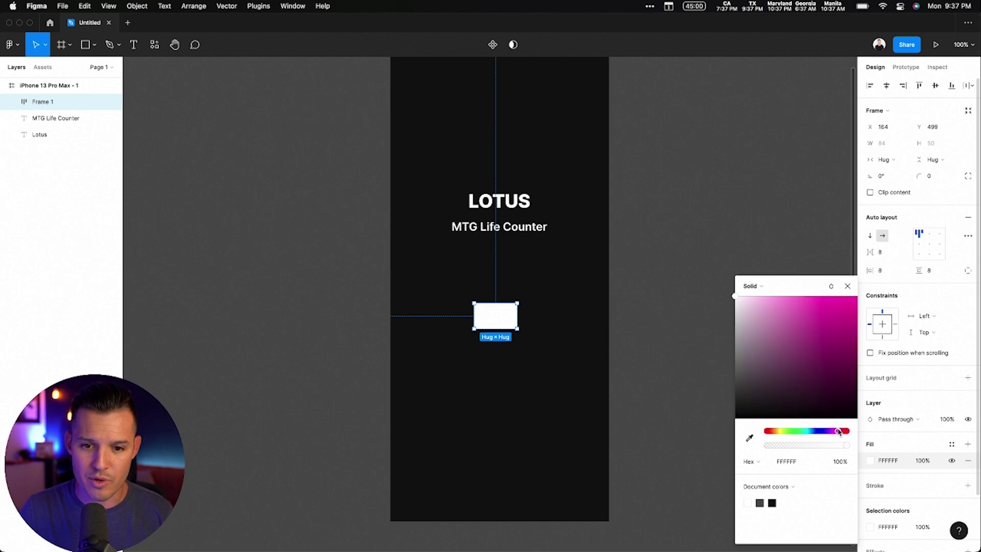
left_click_drag(858, 344, 888, 255)
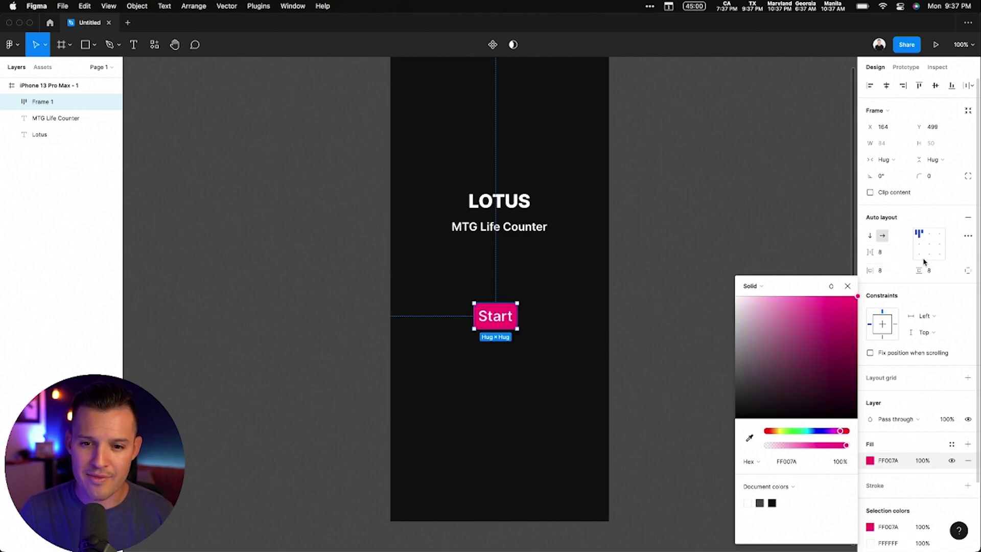
key("Escape")
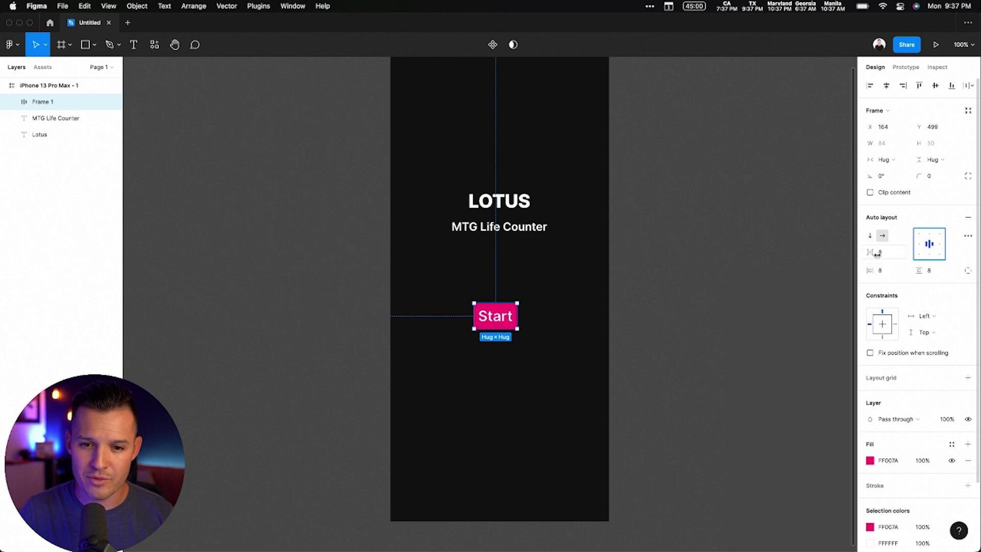
Set the Start button's horizontal padding to 80 and its vertical padding to 16
left_click(884, 270)
key("shift+Up")
key("shift+Up")
key("shift+Up")
key("shift+Up")
key("shift+Up")
key("shift+Up")
key("shift+Up")
key("shift+Up")
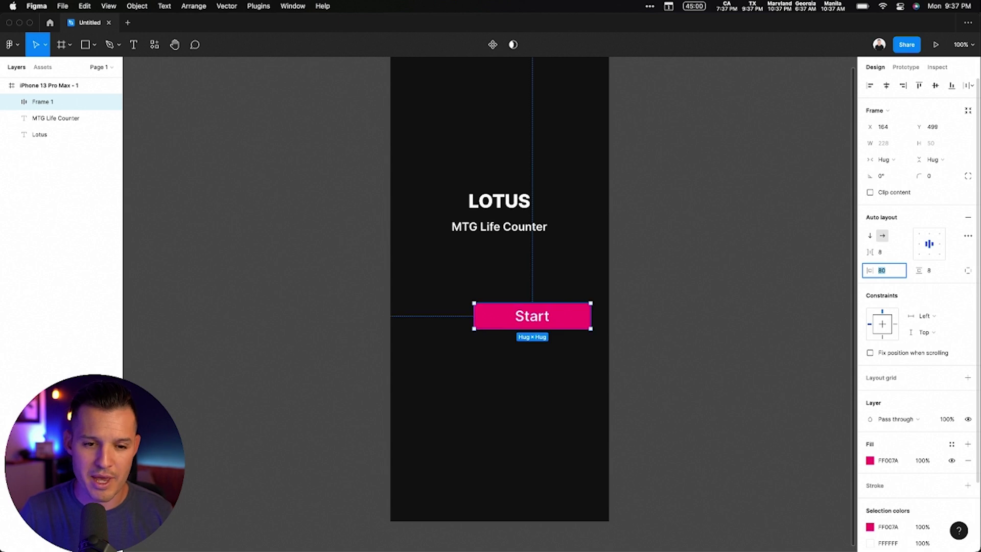
key("Tab")
type("16")
key("Return")
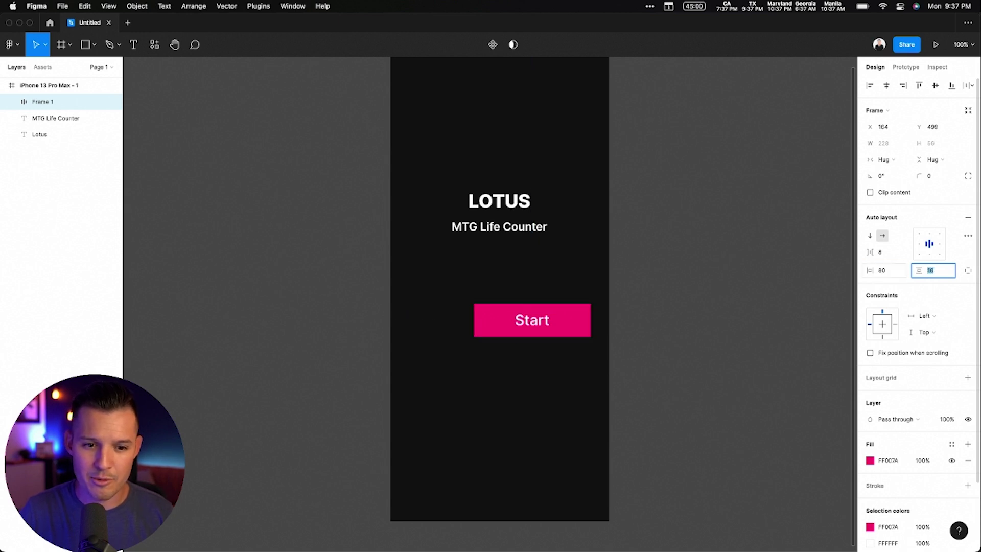
Round the Start button's corners to a radius of 17 and center the button horizontally in the phone frame
left_click_drag(916, 176, 959, 181)
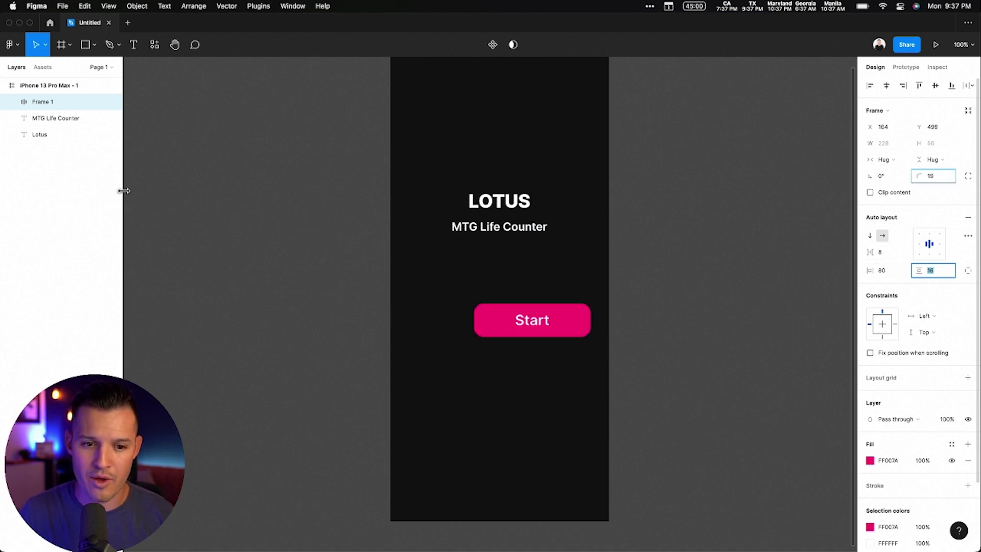
left_click(644, 398)
left_click(571, 330)
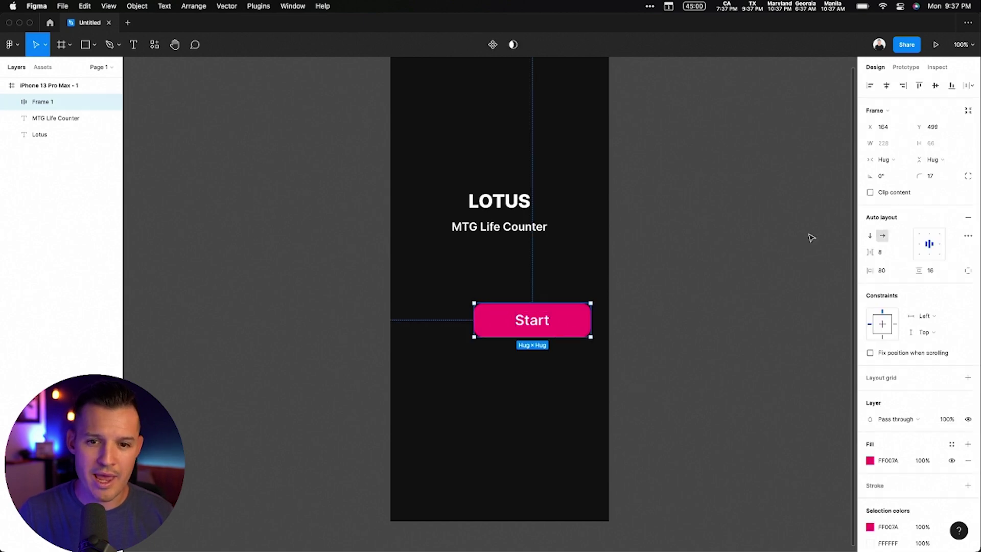
left_click(884, 91)
left_click(674, 307)
scroll(674, 307, "down", 1)
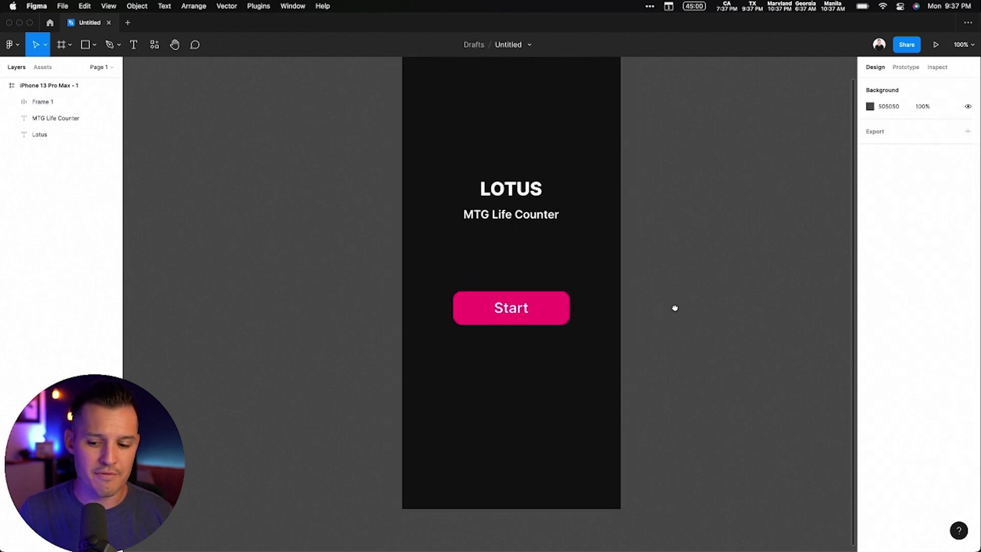
Shift the Start button's fill color to the redder pink FF005C
left_click(536, 317)
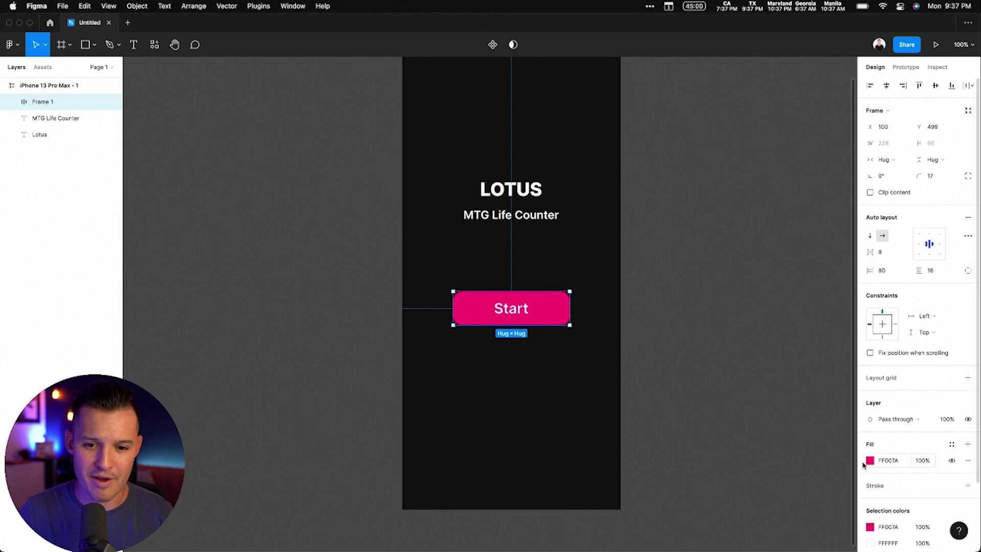
left_click(869, 460)
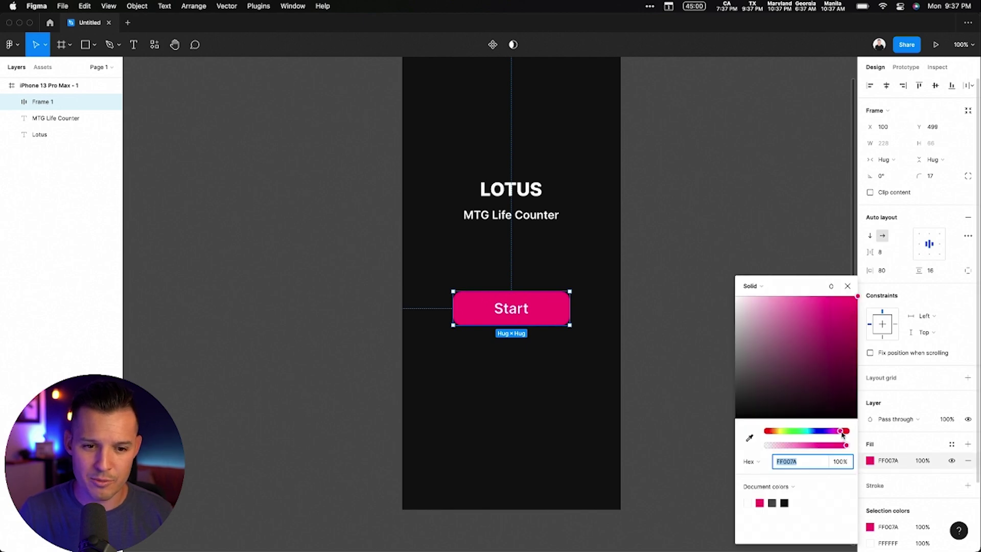
left_click_drag(842, 433, 842, 434)
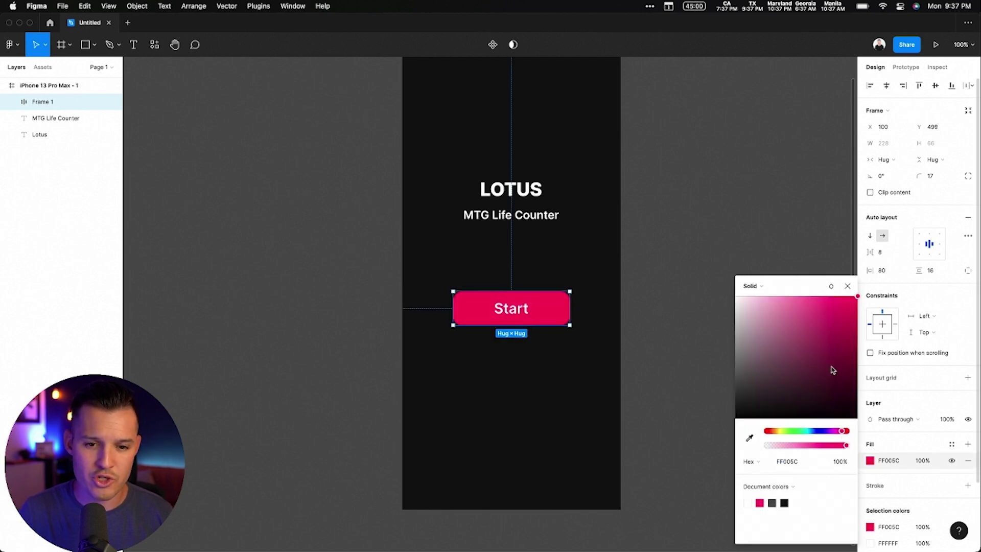
left_click(744, 227)
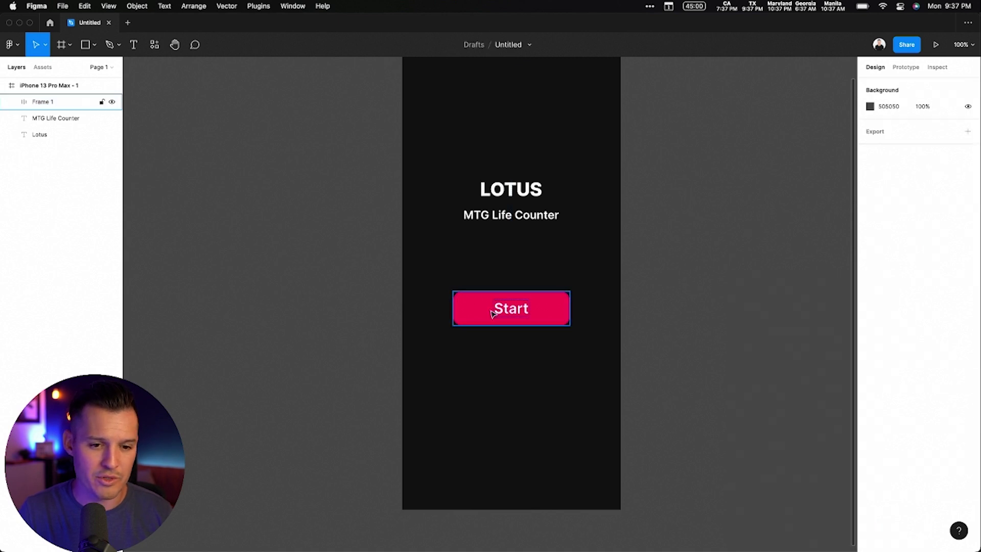
Widen the Start button evenly on both sides to about 336 and set its vertical padding to 14
left_click(552, 311)
left_click_drag(569, 310, 597, 308)
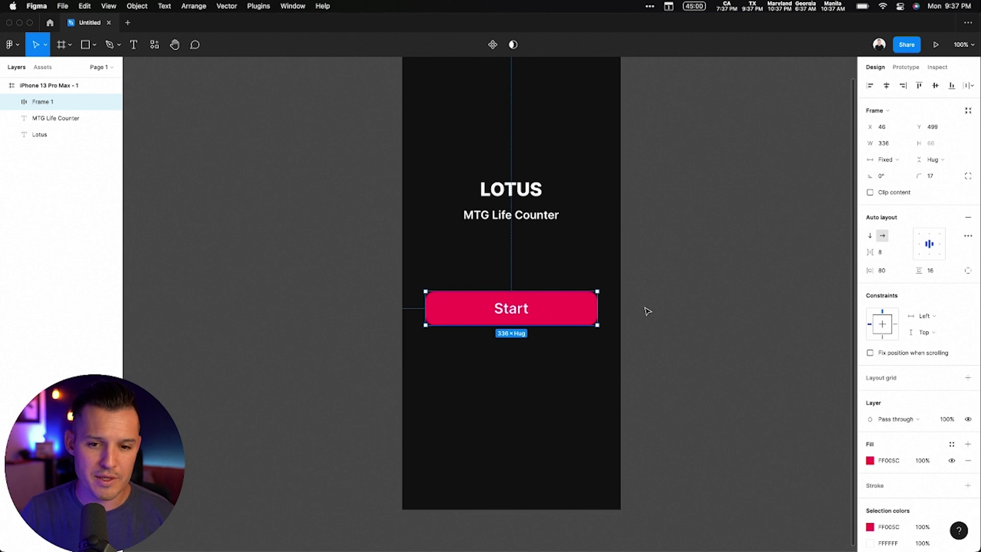
left_click(933, 273)
type("10")
key("Return")
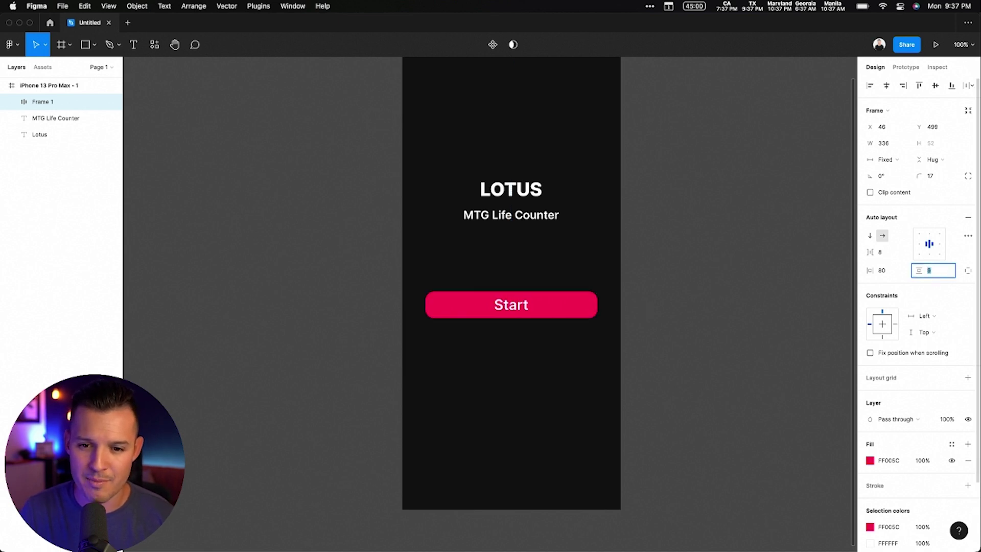
key("Up")
key("Up")
key("Up")
key("Up")
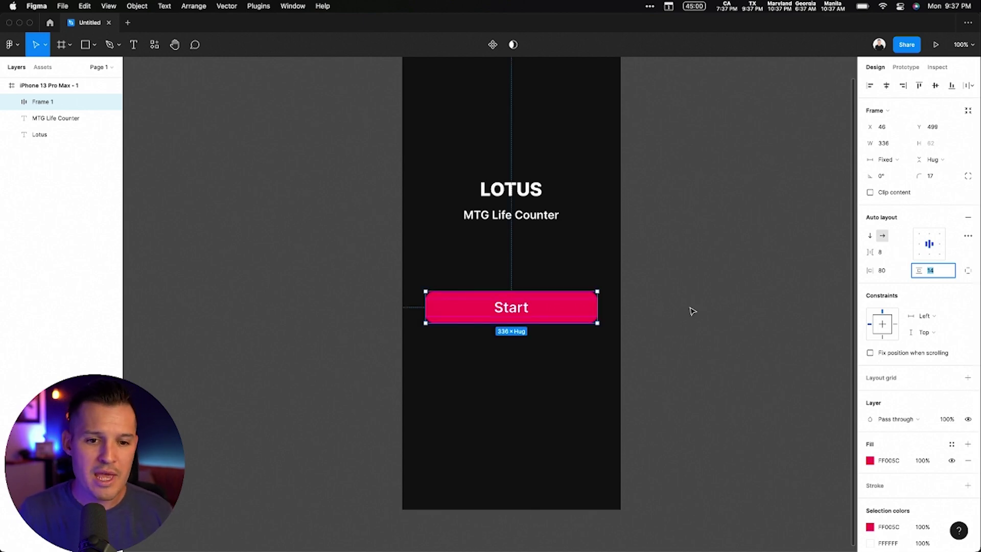
Duplicate the Start button directly below the original, placing the copy at Y 577
left_click_drag(538, 315, 535, 357)
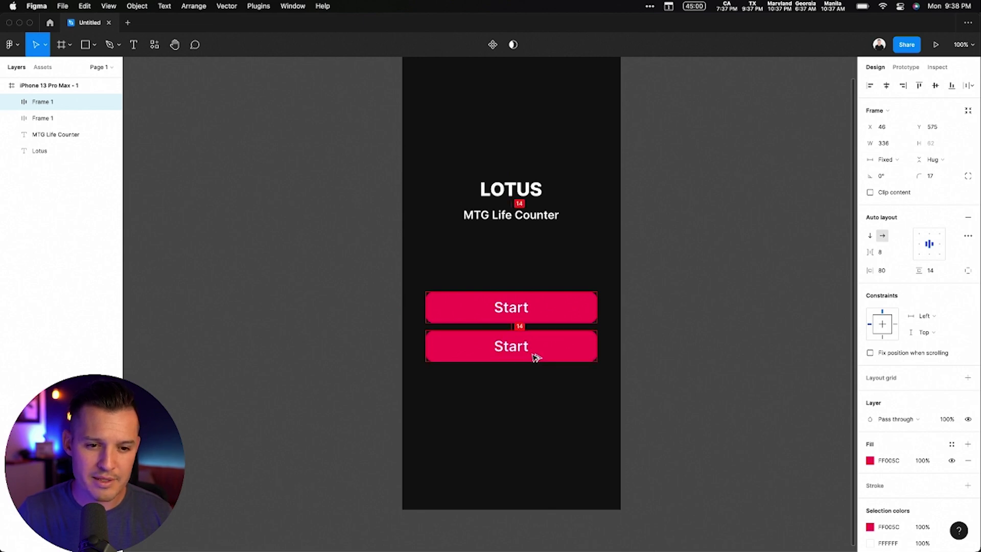
left_click_drag(534, 357, 530, 357)
key("Down")
key("Down")
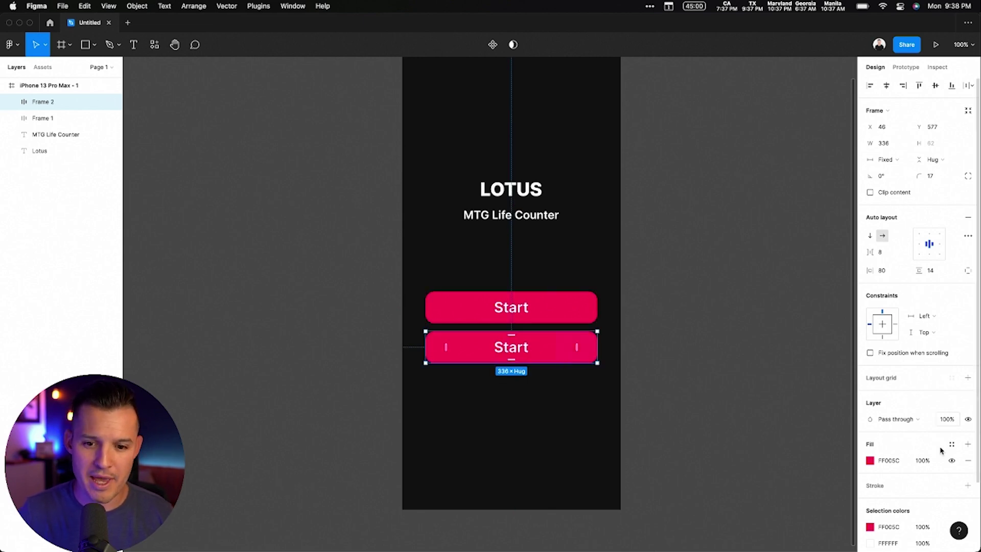
Add a white FFFFFF stroke to the lower Start button and hide its pink fill
scroll(920, 444, "down", 4)
left_click(890, 406)
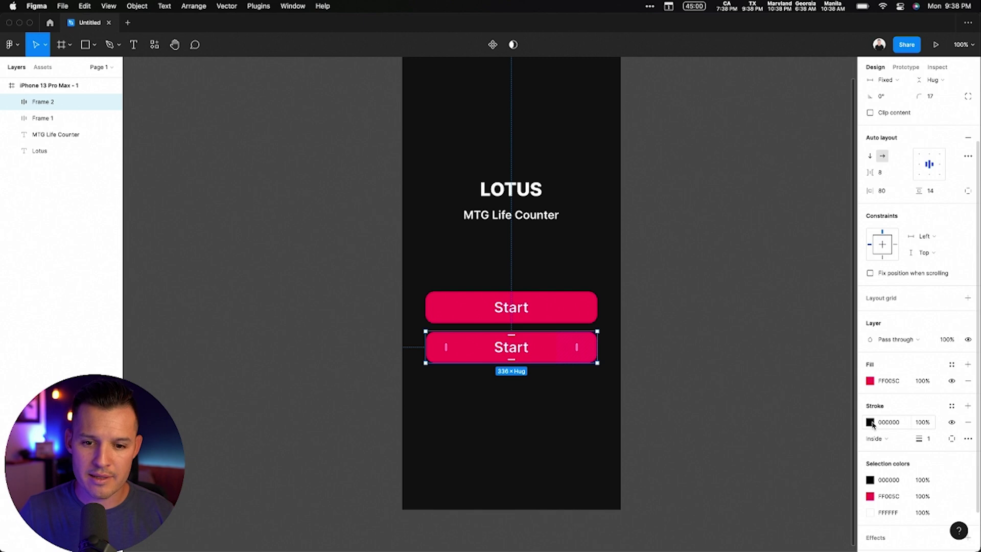
left_click(871, 424)
type("FFFFFF")
key("Return")
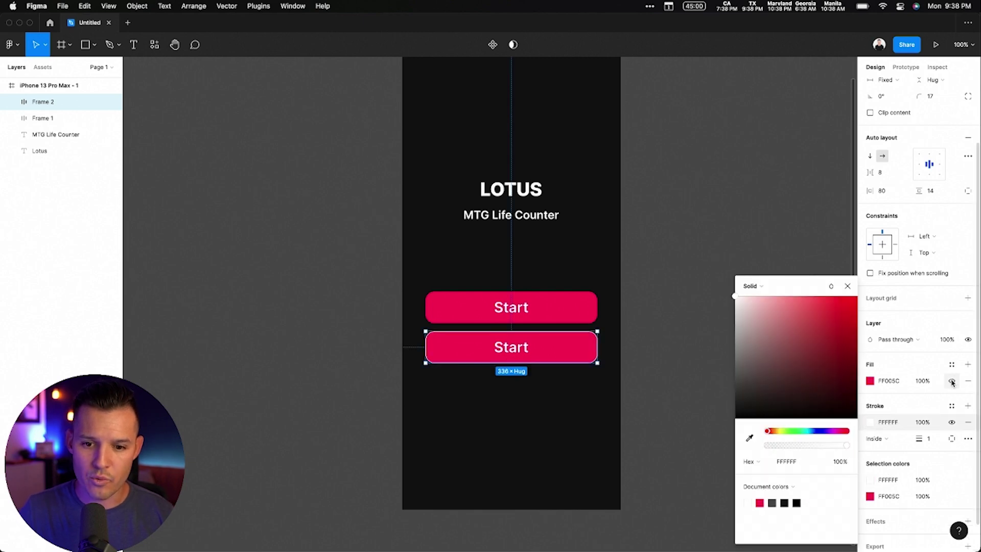
left_click(952, 381)
Set the lower button's stroke weight to 3 and its stroke opacity to 50%
left_click(934, 441)
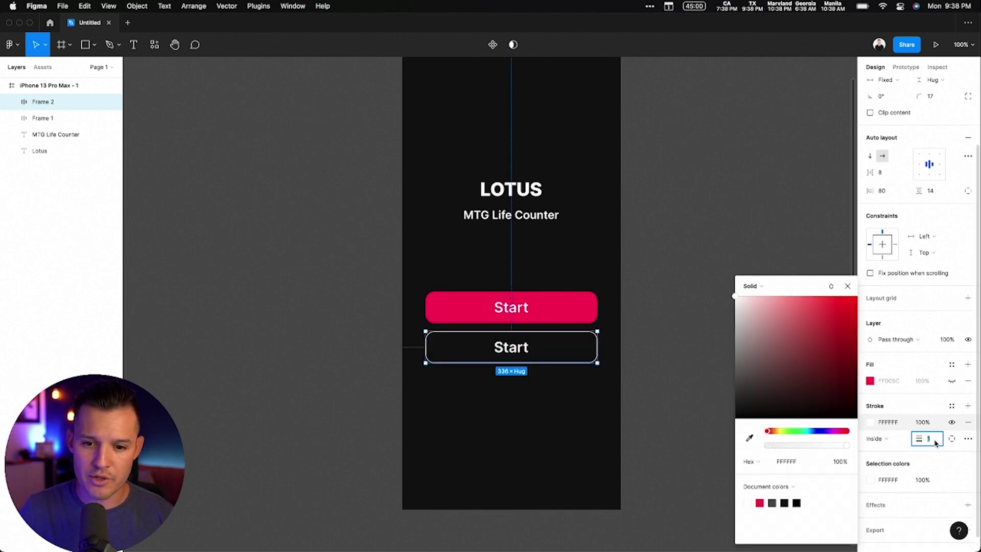
key("Up")
key("Up")
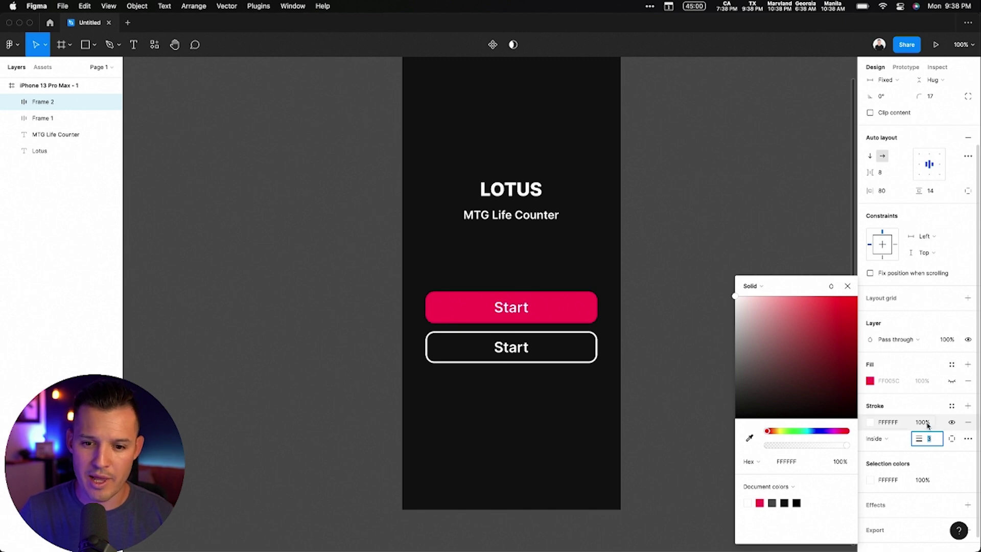
left_click(922, 422)
type("50")
key("Return")
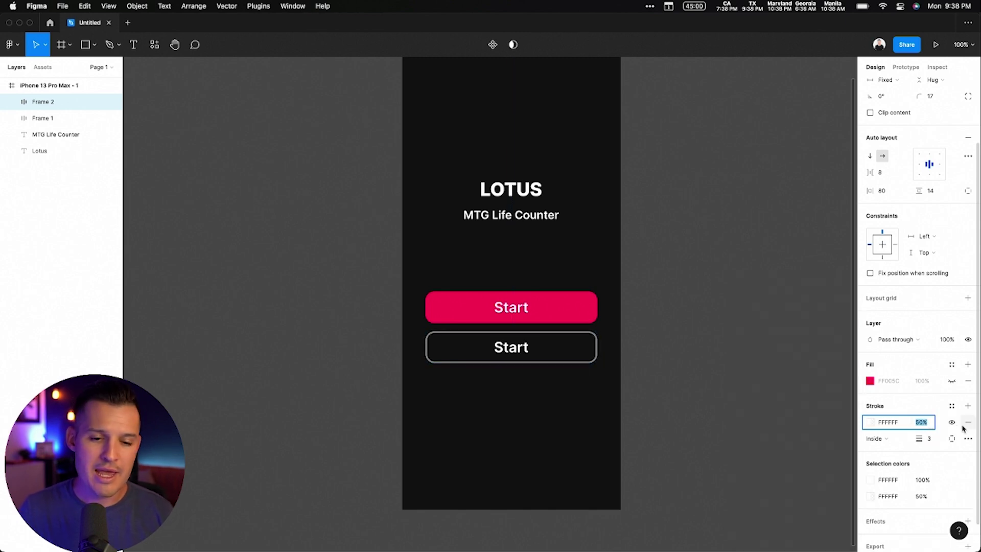
Change the outlined button's label to "Game History"
double_click(522, 350)
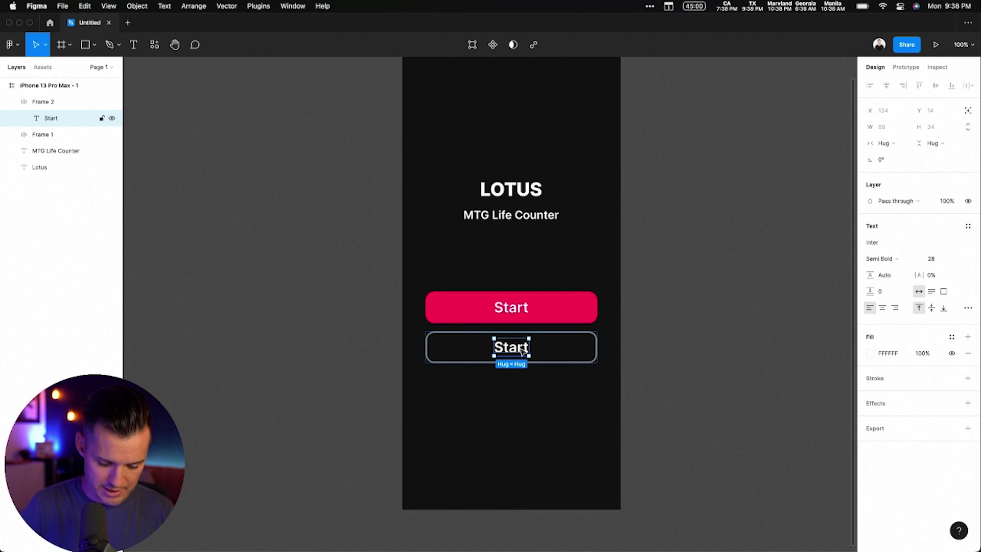
double_click(522, 349)
type("G")
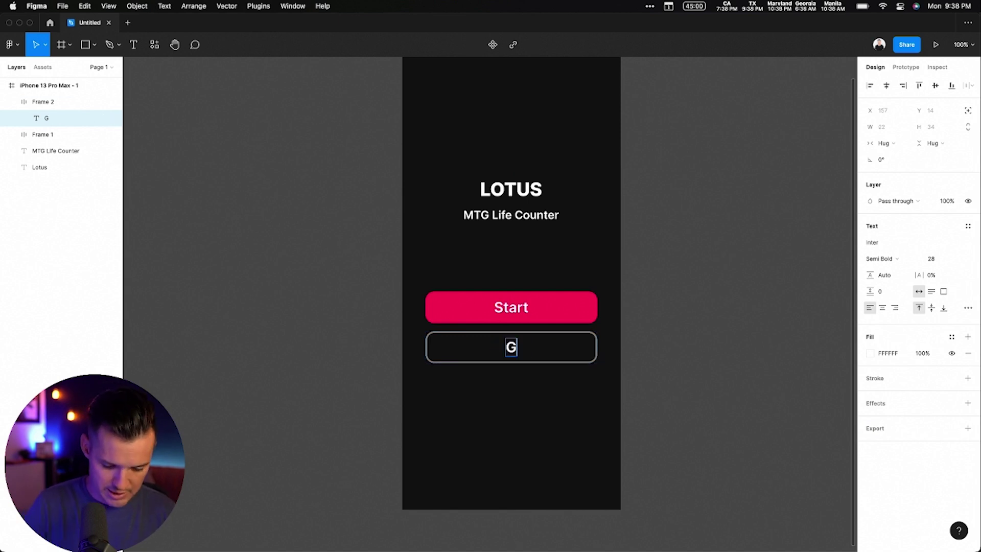
type("ame History")
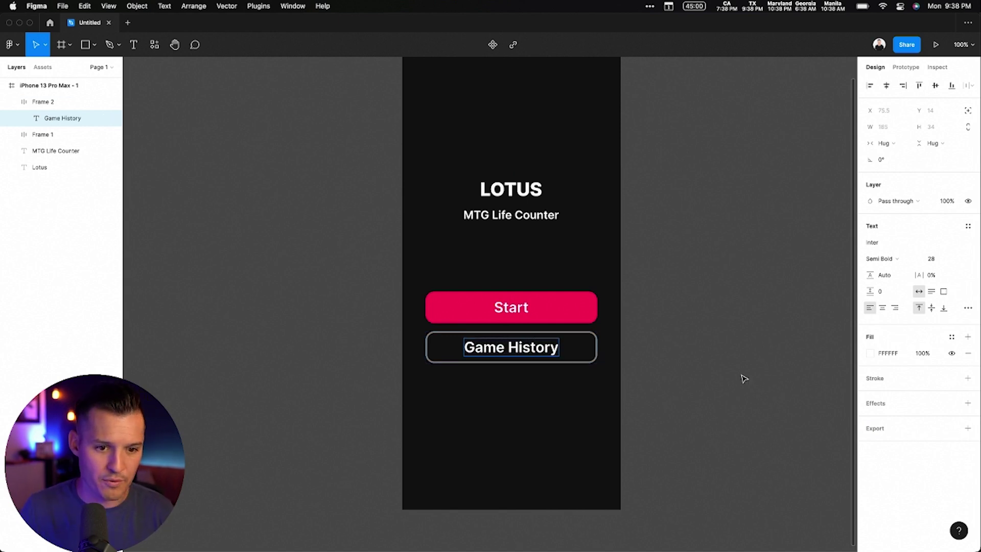
left_click(745, 378)
Move the Game History button slightly farther down from the Start button
scroll(613, 368, "right", 4)
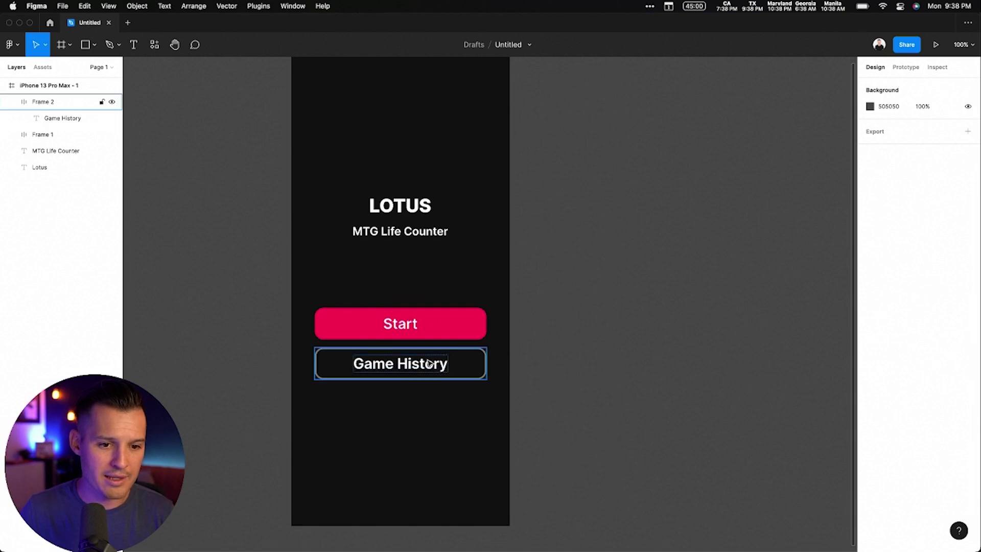
left_click(428, 362)
left_click(608, 319)
scroll(608, 319, "up", 1)
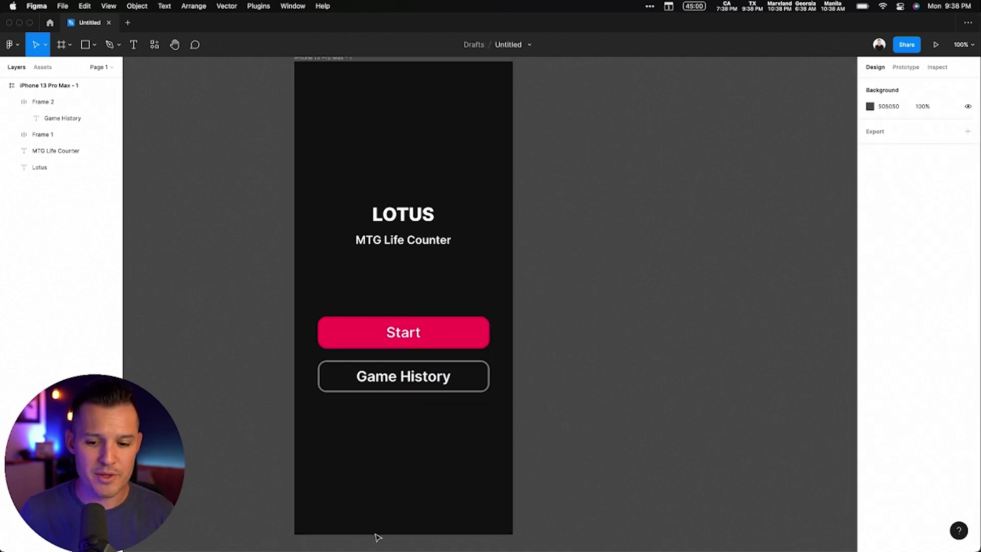
Duplicate the iPhone 13 Pro Max start screen beside the original and delete the Start button from the copy
scroll(368, 511, "down", 2)
scroll(536, 358, "up", 3)
scroll(531, 368, "right", 4)
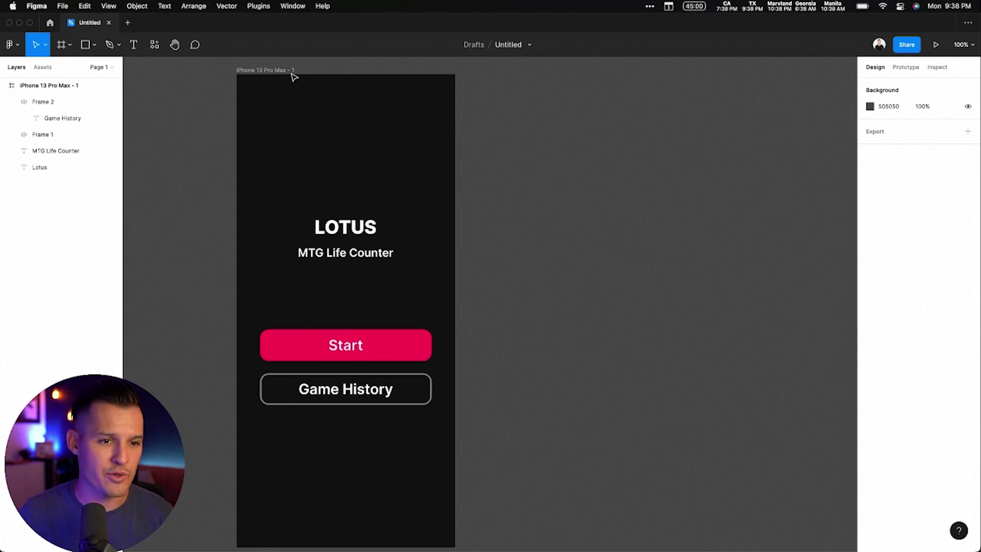
left_click_drag(292, 75, 543, 93)
scroll(662, 188, "right", 1)
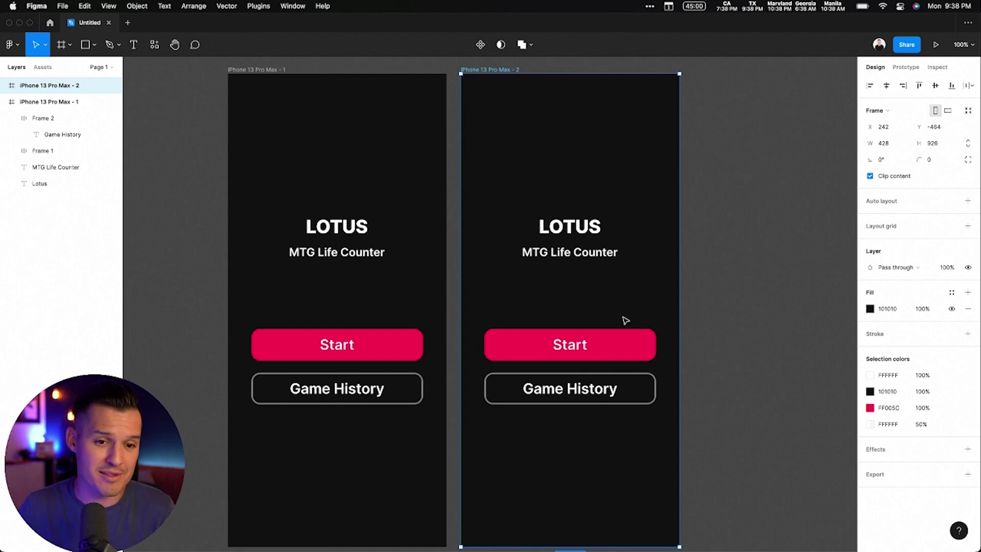
left_click(618, 338)
key("Delete")
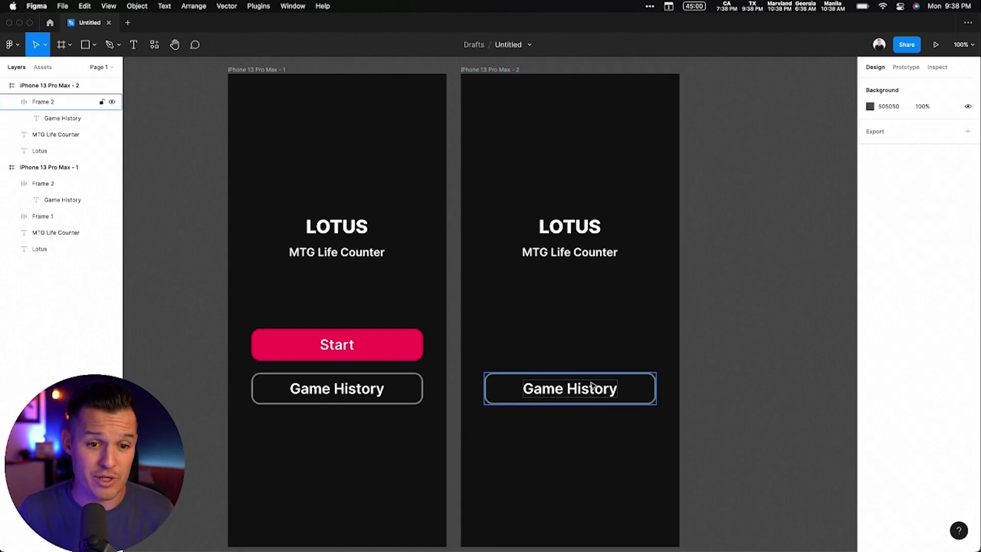
Move the LOTUS title and MTG Life Counter subtitle together higher up on the second screen
left_click(582, 254)
left_click(581, 230, "shift")
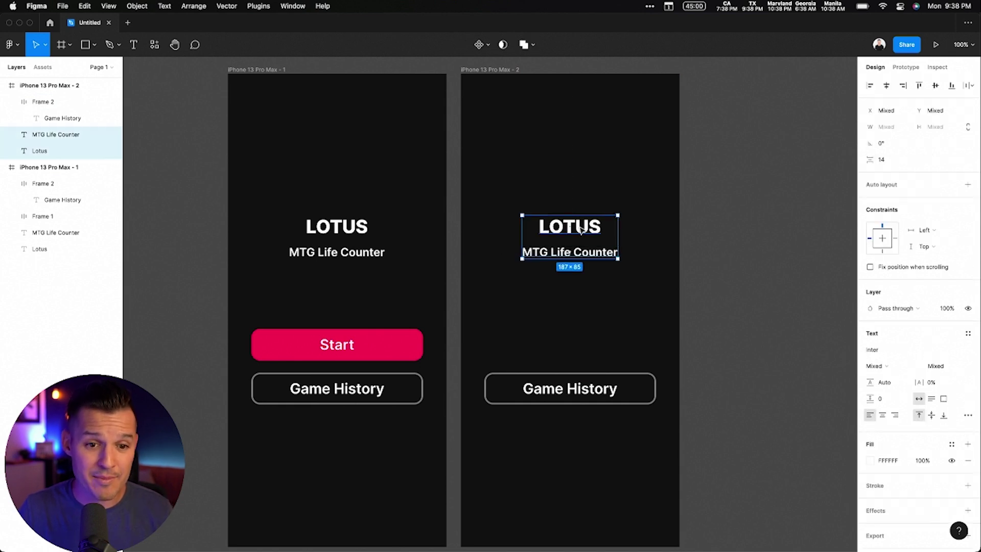
left_click_drag(581, 230, 581, 168)
left_click(579, 199)
Change the second screen's title text to "Life"
left_click(567, 163)
double_click(566, 162)
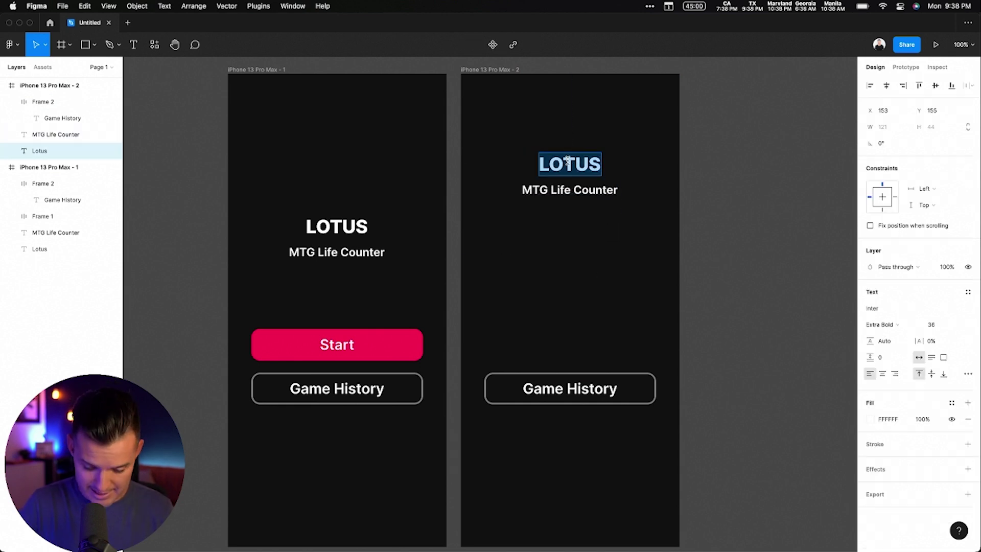
type("Life")
key("Escape")
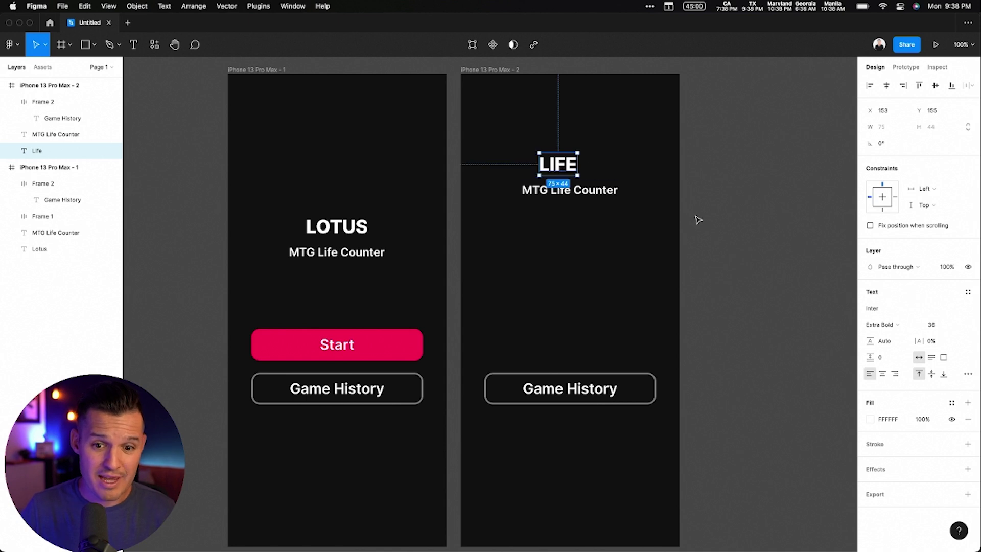
Center-align the text of the second screen's title and subtitle and align both on their horizontal centers
left_click(593, 191, "shift")
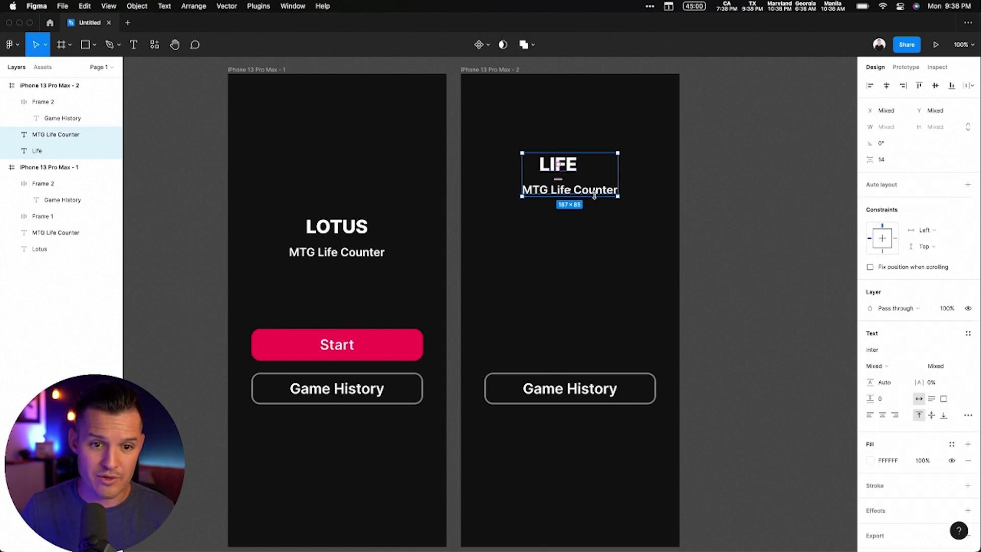
left_click(882, 415)
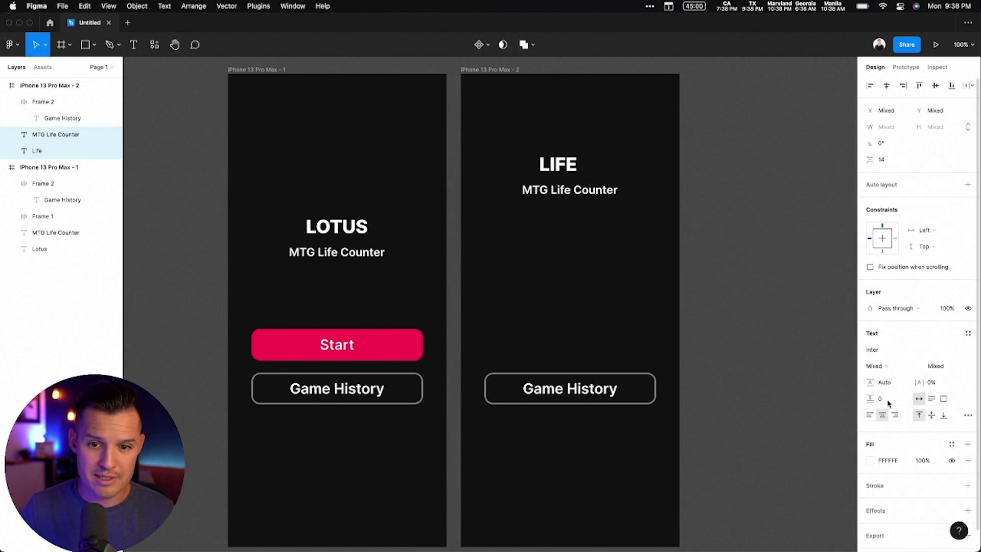
left_click(886, 85)
left_click(635, 142)
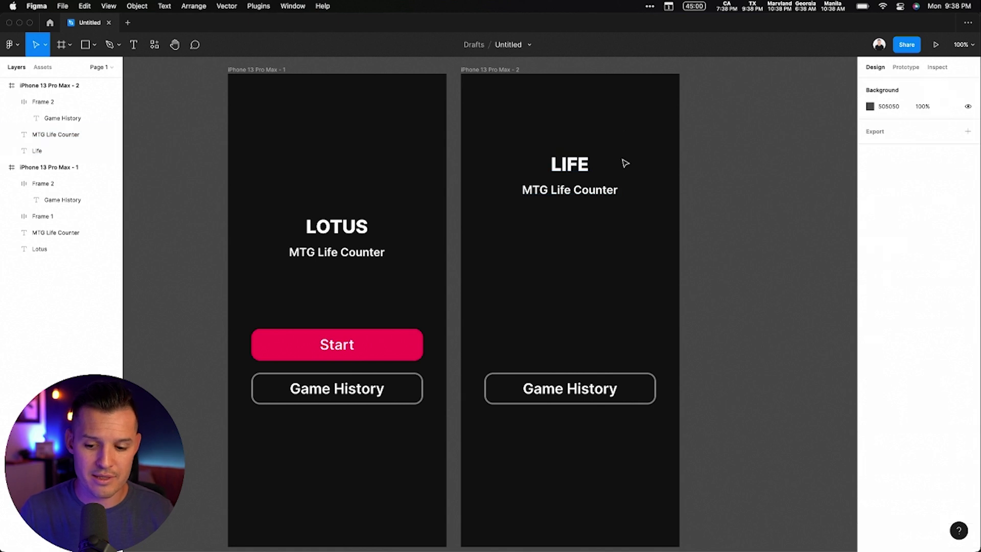
Replace the subtitle under the LIFE title with "Set a starting life:"
double_click(541, 188)
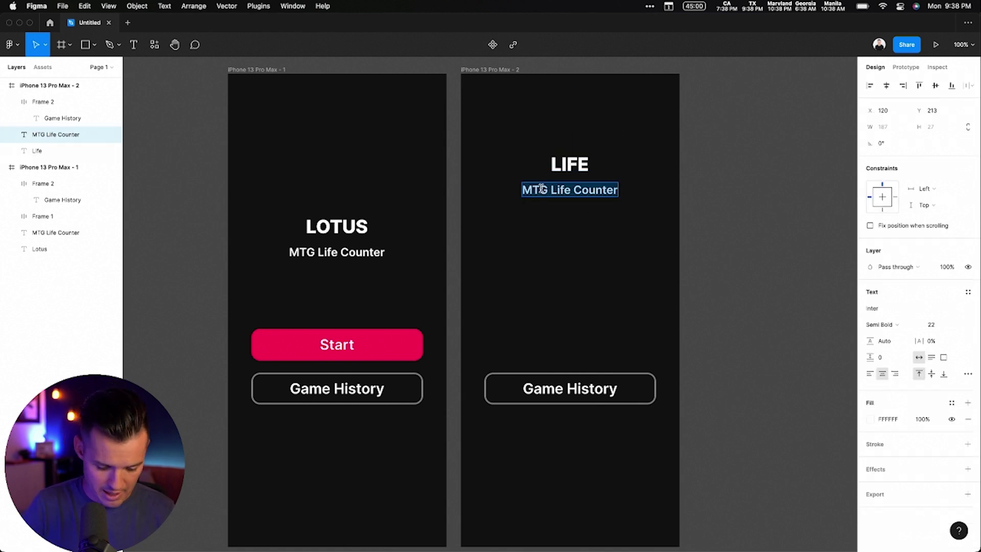
type("Set a starting lif")
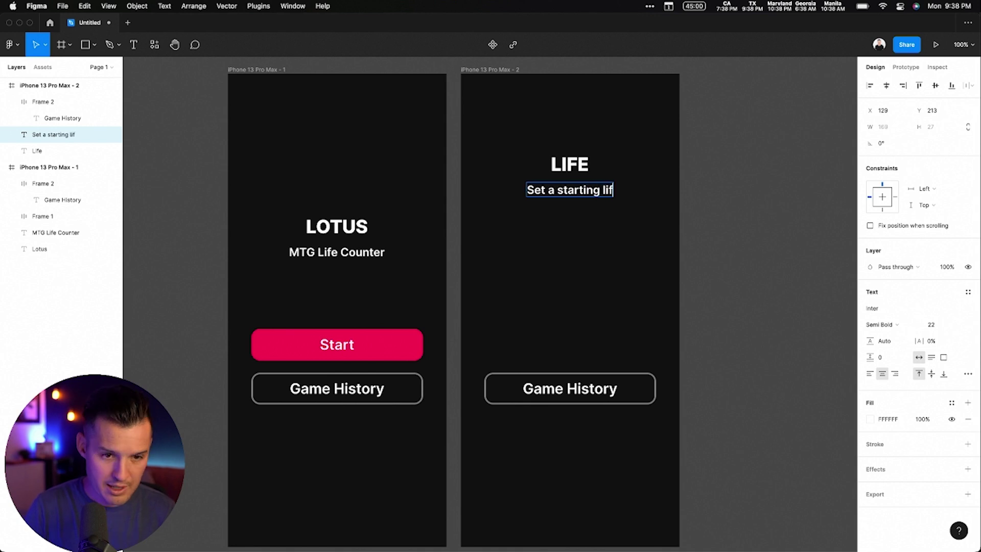
type("e")
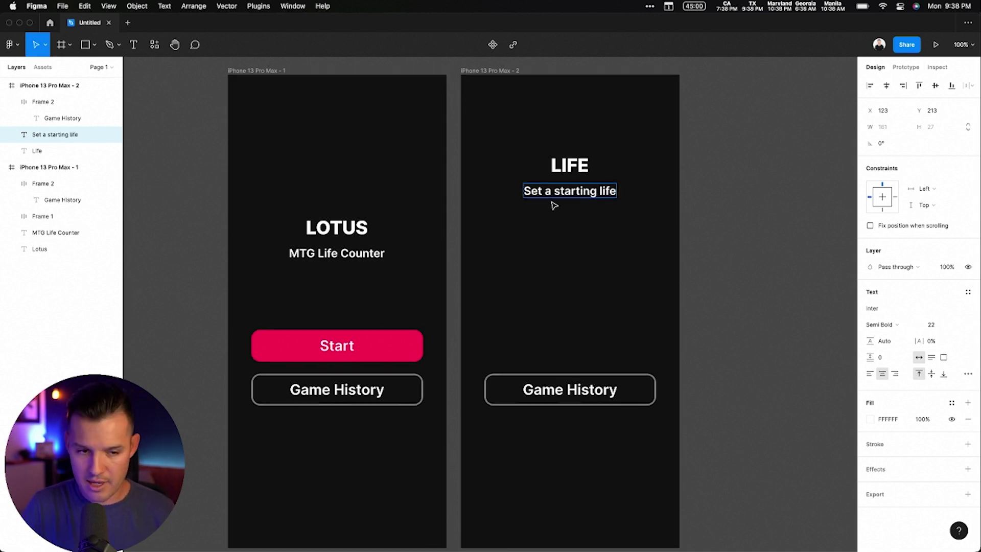
type(":")
key("Escape")
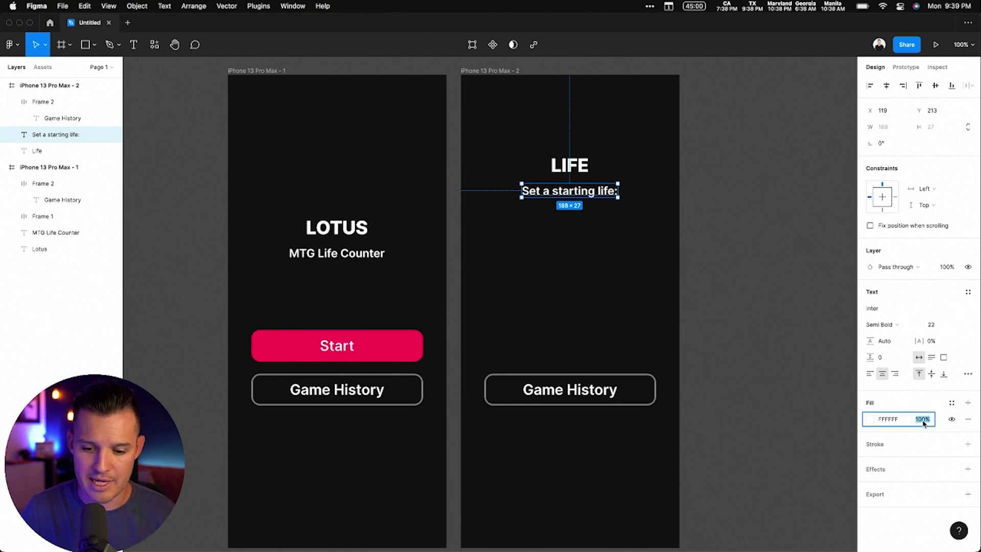
Set the fill opacity of the "Set a starting life:" text to 80%
type("90")
key("Return")
type("80")
key("Return")
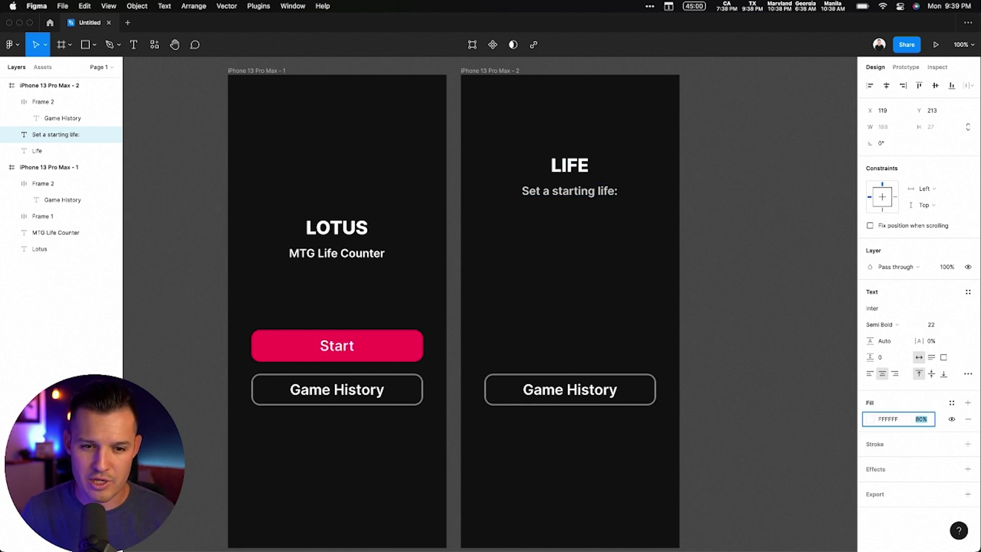
Set the fill opacity of the MTG Life Counter subtitle on the first screen to 80%
left_click(358, 255)
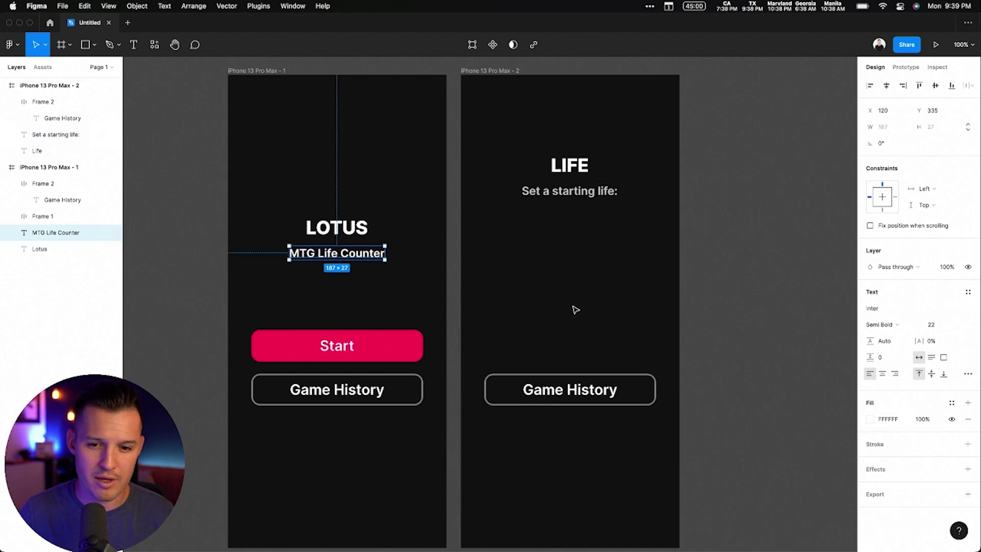
left_click(919, 419)
type("80")
key("Return")
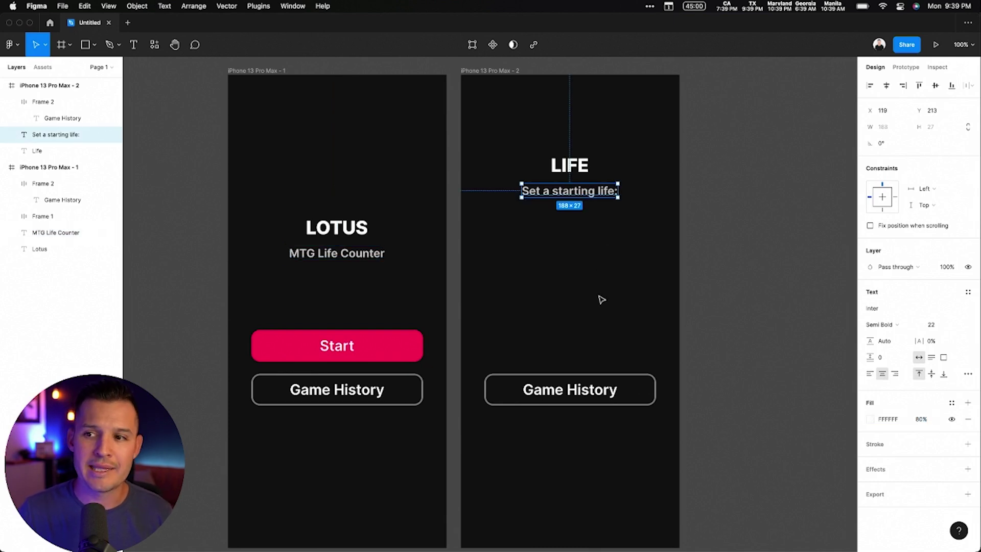
Change the label of the second screen's Game History button to "Custom"
double_click(577, 390)
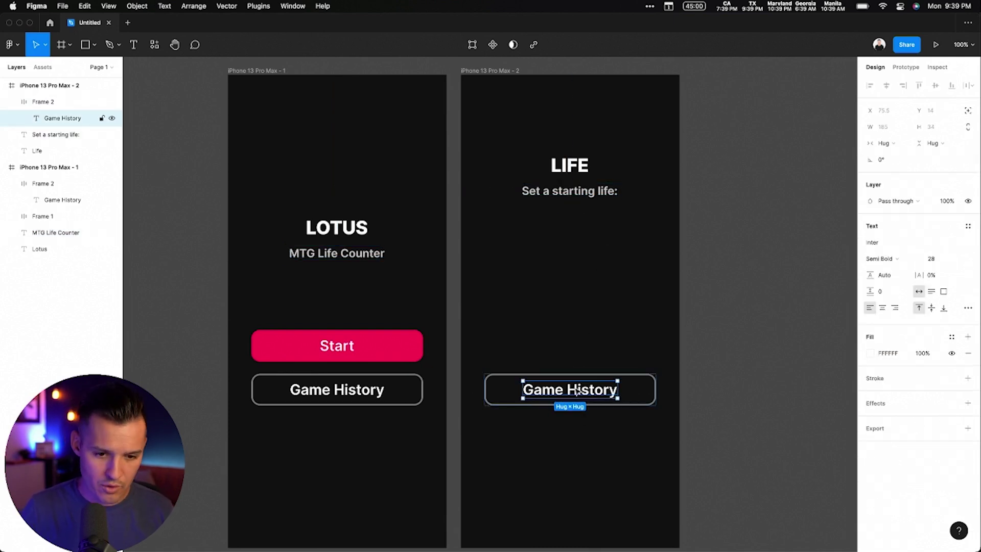
key("Return")
type("Custom")
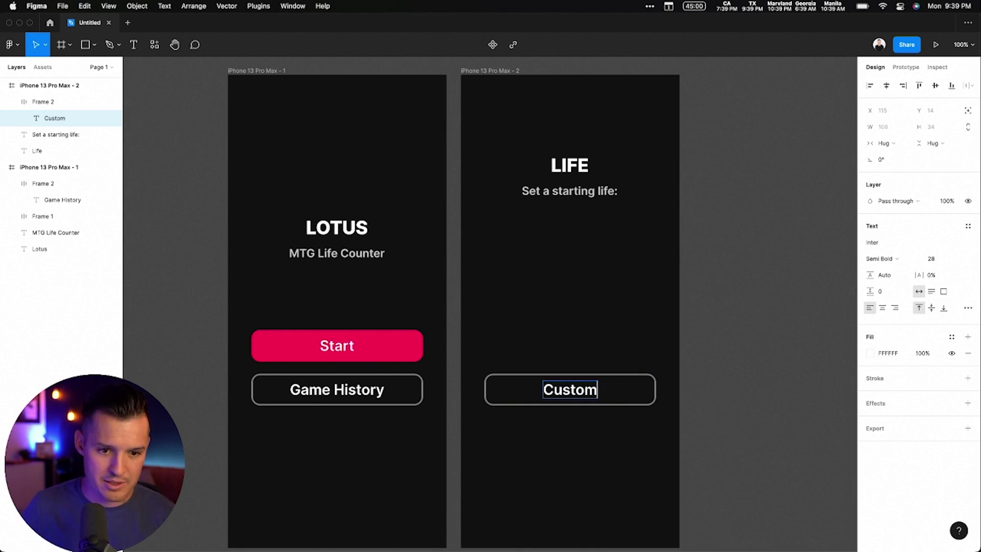
scroll(576, 363, "left", 3)
key("Escape")
left_click_drag(655, 337, 527, 352)
key("Escape")
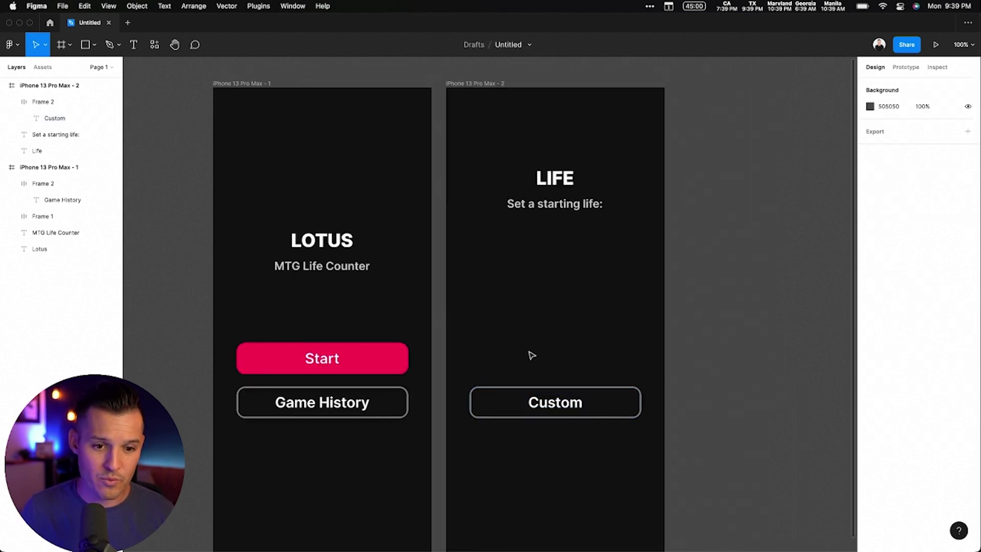
Duplicate the Custom button above the original and change the copy's label to "20"
left_click_drag(556, 393, 556, 292, "alt")
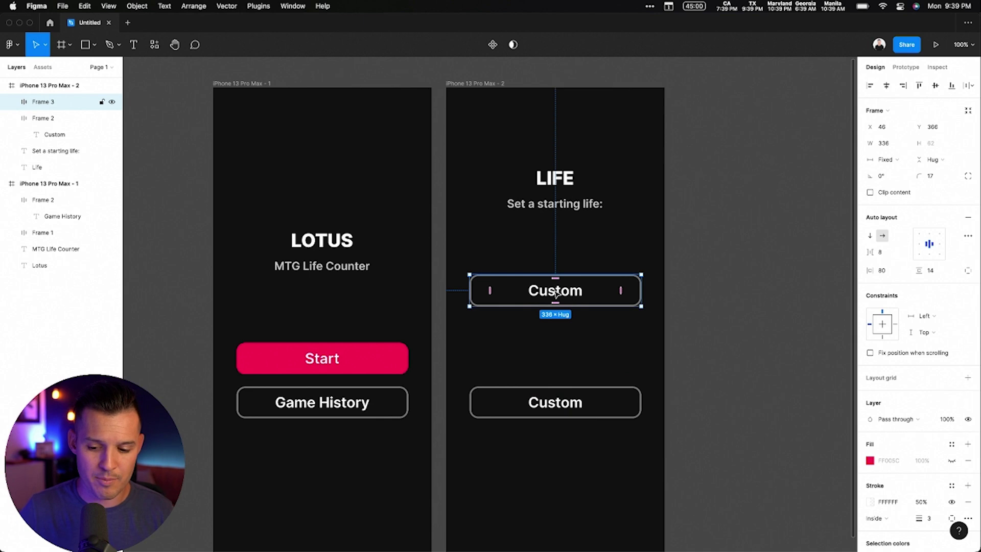
double_click(557, 292)
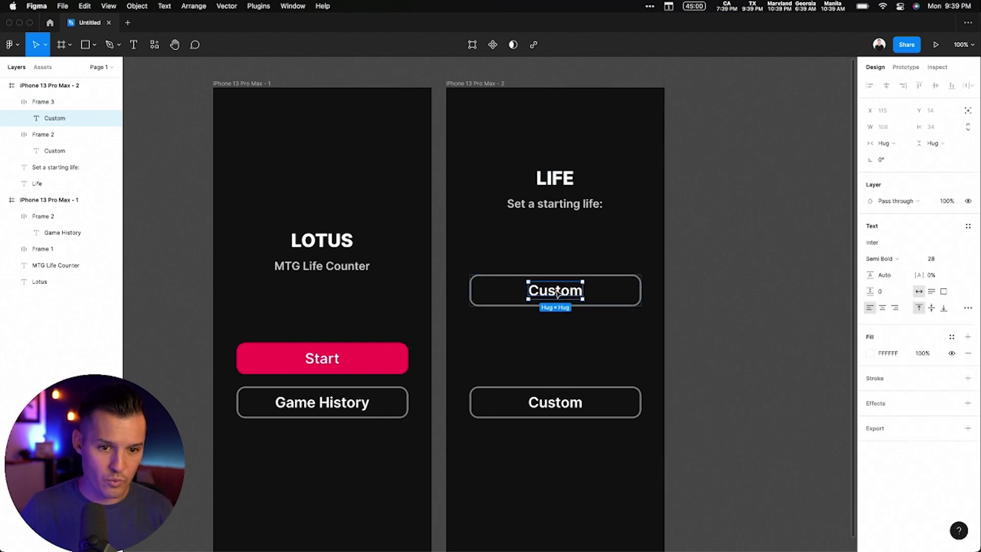
double_click(556, 289)
type("20")
key("Escape")
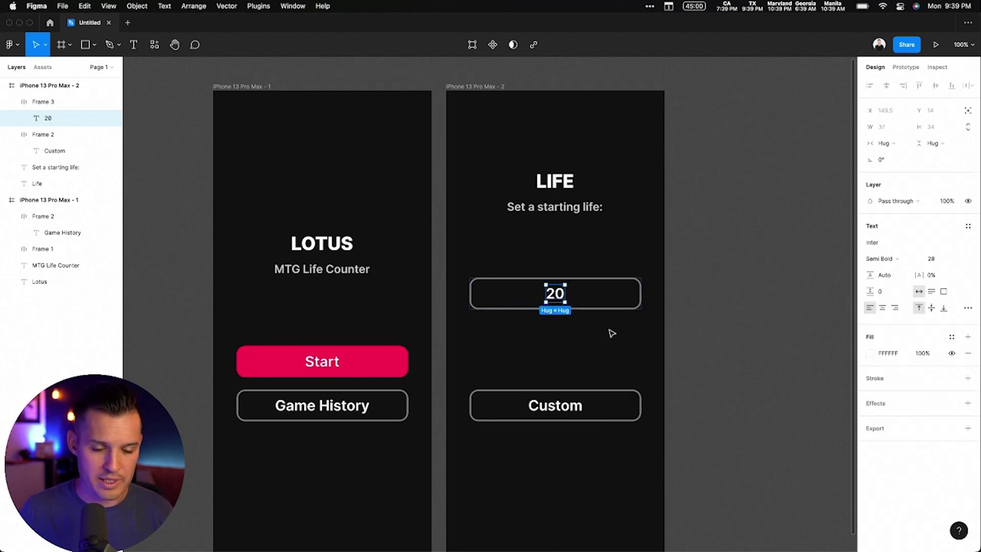
Resize the 20 button into a card about 221 wide and 150 high
key("Escape")
left_click_drag(638, 288, 582, 289)
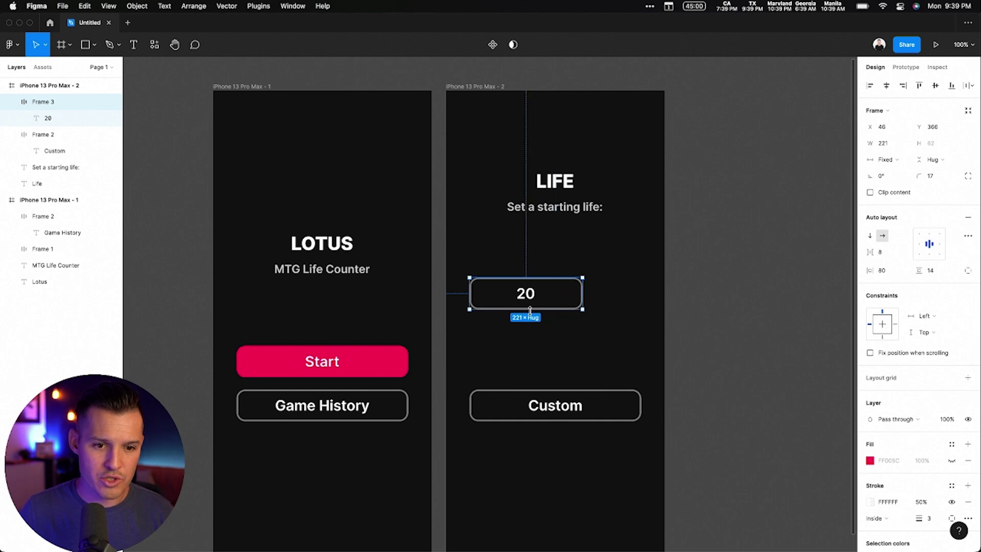
left_click_drag(526, 309, 531, 354)
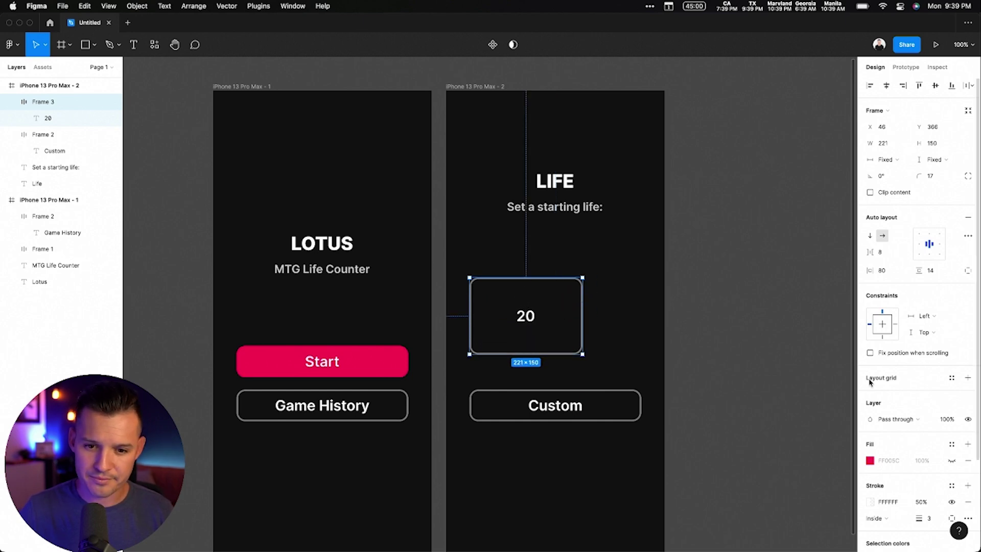
Show the 20 card's hidden fill and set it to white FFFFFF at 50% opacity
left_click(949, 461)
left_click(867, 462)
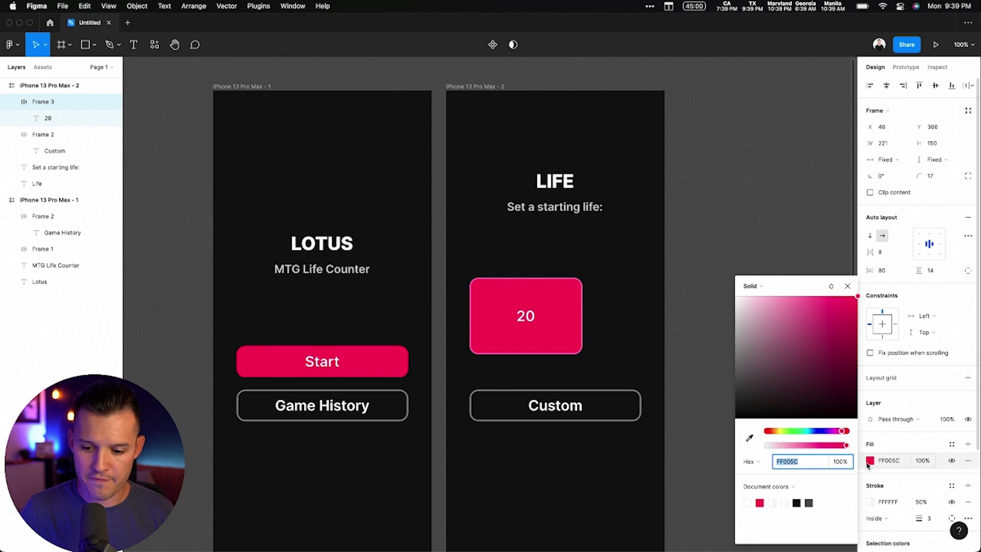
type("ffffff")
key("Return")
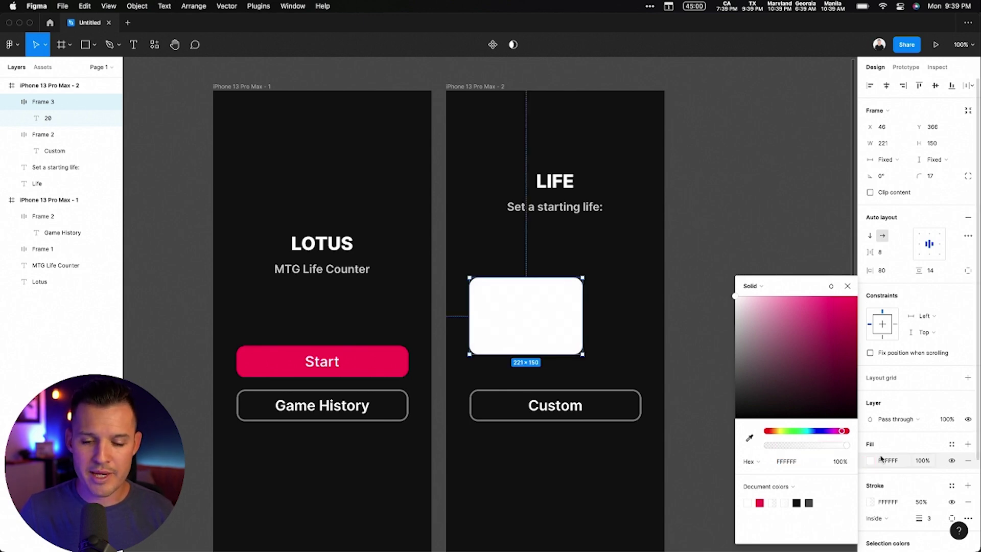
left_click(928, 464)
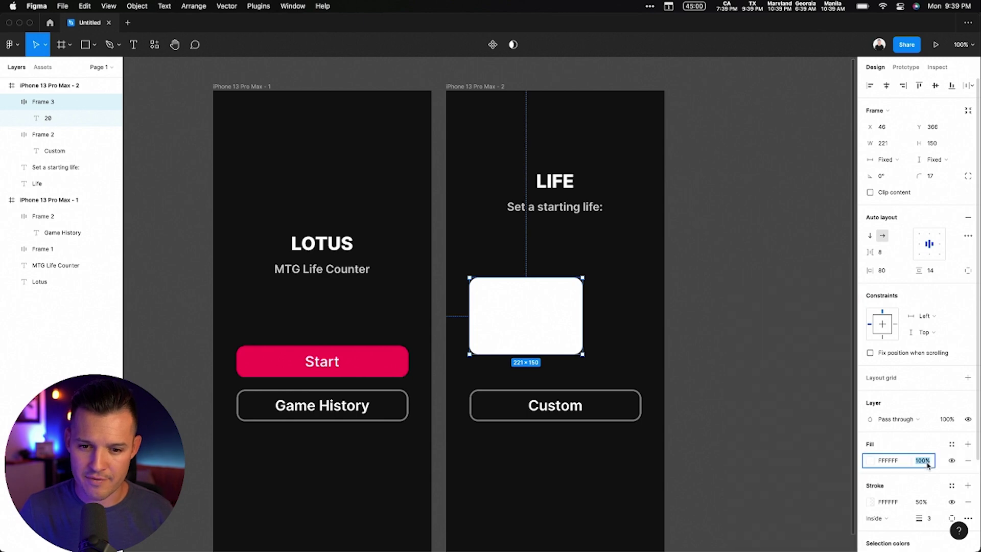
type("0")
key("Return")
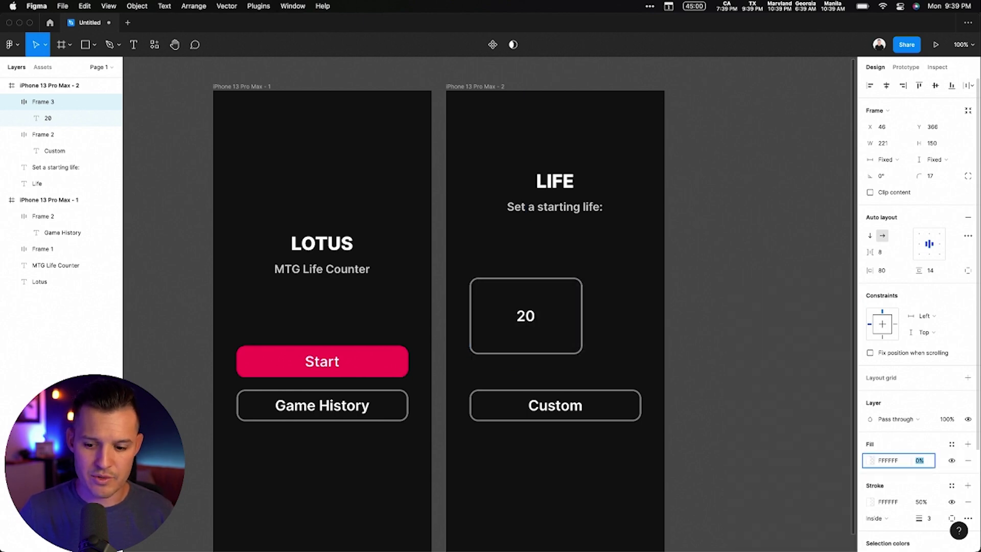
type("20")
key("Return")
type("50")
key("Return")
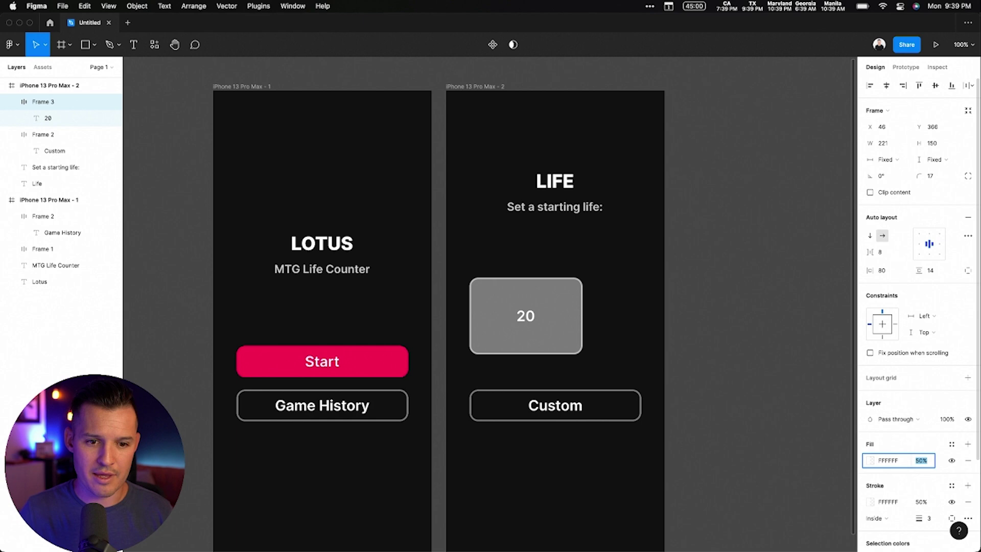
Hide the 20 card's stroke
scroll(927, 488, "down", 2)
left_click(950, 447)
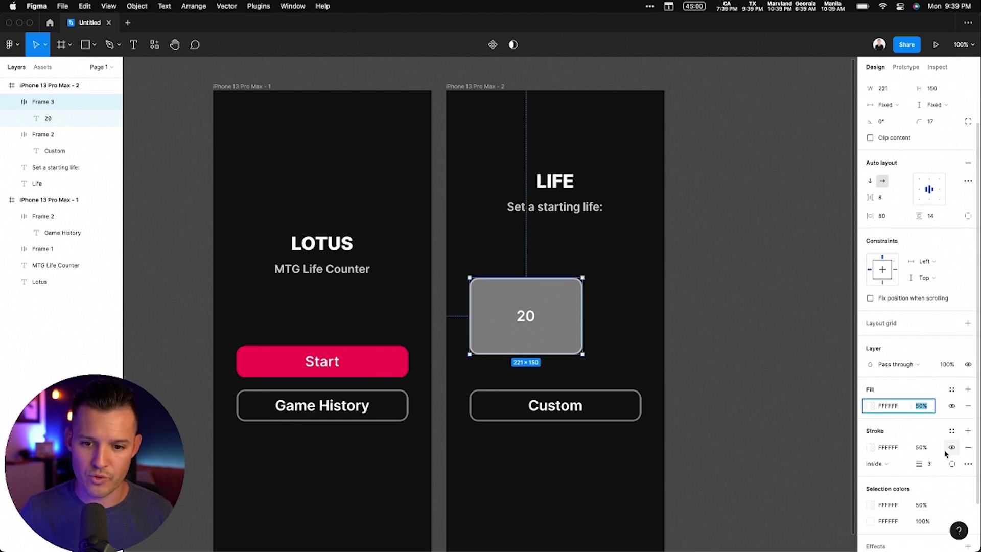
left_click(652, 317)
scroll(652, 317, "down", 1)
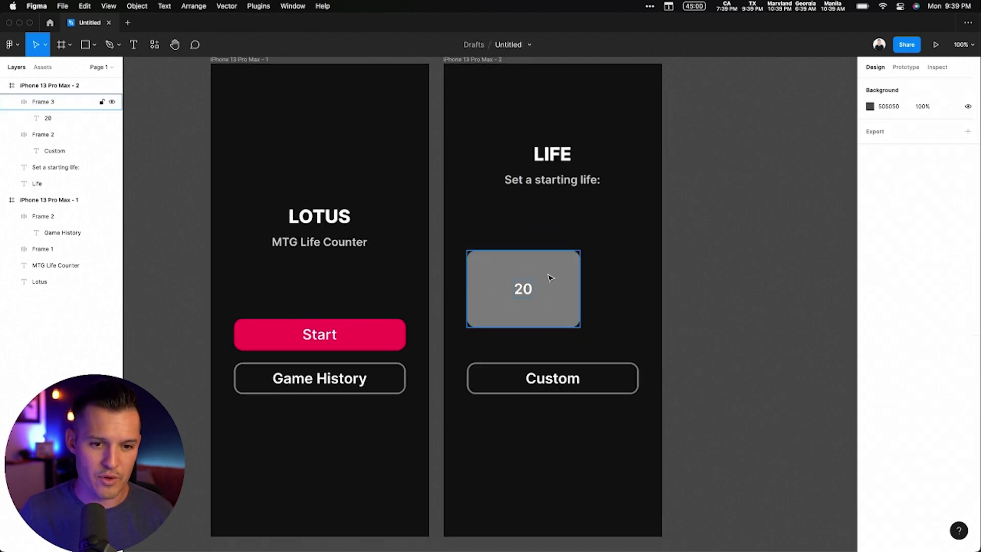
Shrink the 20 card to about 156 × 137, raise it to Y 297, and duplicate it alongside
left_click(549, 276)
left_click_drag(571, 323, 609, 252)
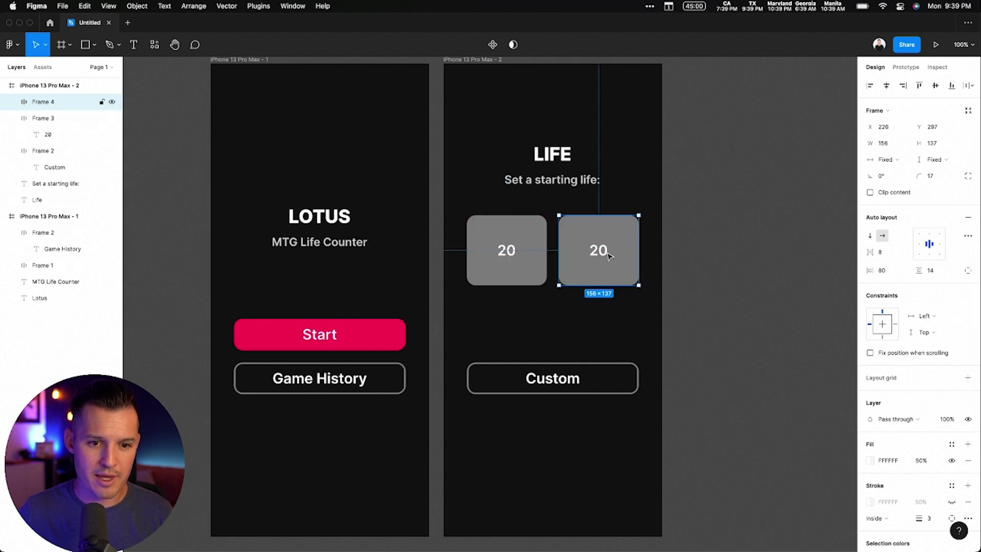
Move the Custom button farther down the second screen to about Y 674
left_click_drag(554, 379, 554, 424)
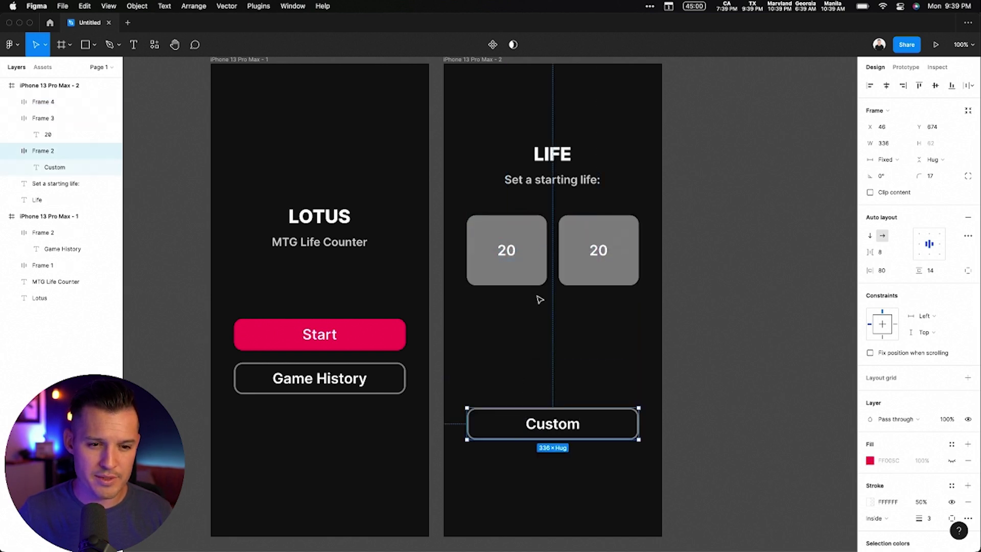
Widen the original 20 card to 162, narrowing the gap to its duplicate
left_click(531, 273)
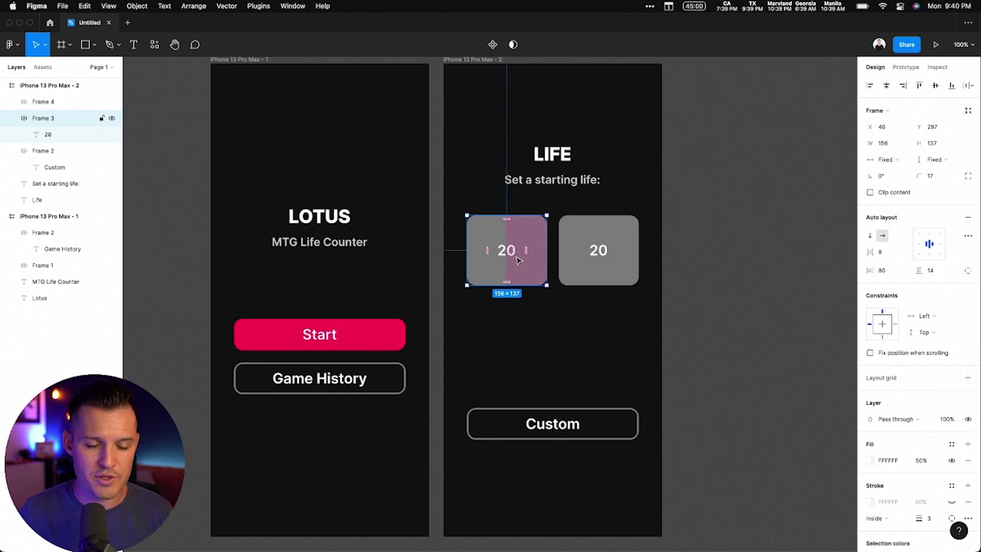
key("super+Right")
key("super+Right")
key("super+Right")
key("super+Right")
key("super+Right")
key("super+Right")
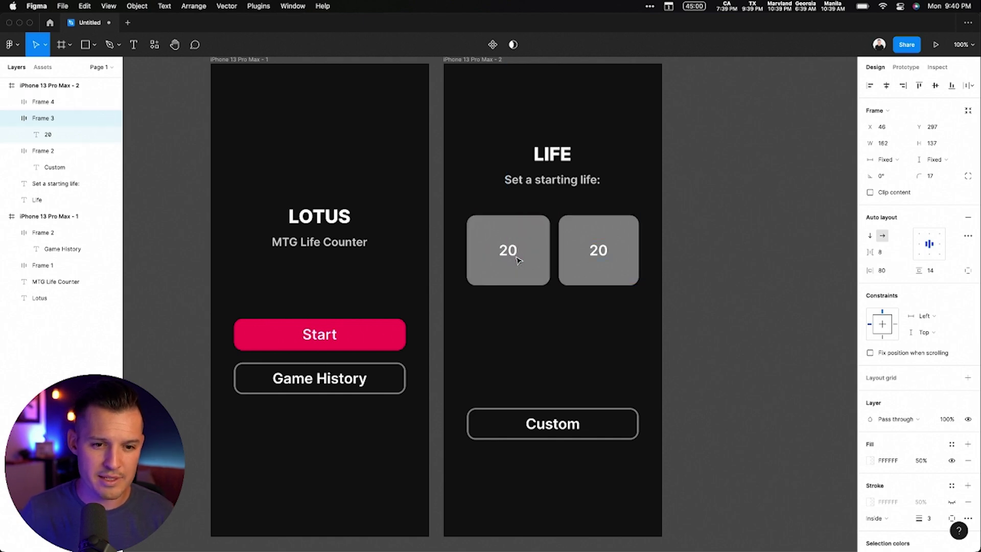
Widen the duplicate 20 card to 162 and move it to X 220, beside the original card
left_click(583, 265)
key("super+Right")
key("super+Right")
key("super+Right")
key("super+Right")
key("super+Right")
key("super+Right")
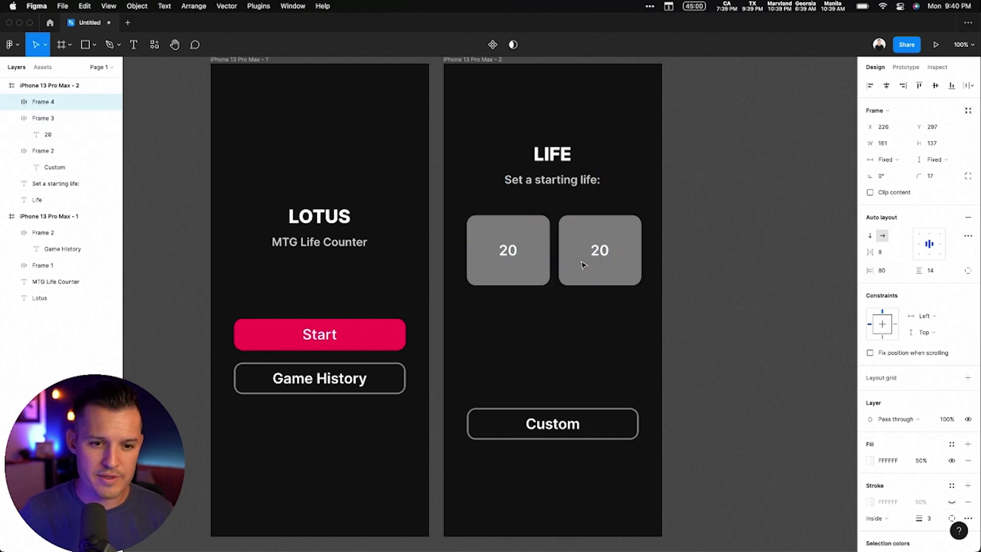
key("Left")
key("Left")
key("Left")
key("Left")
key("Left")
key("Left")
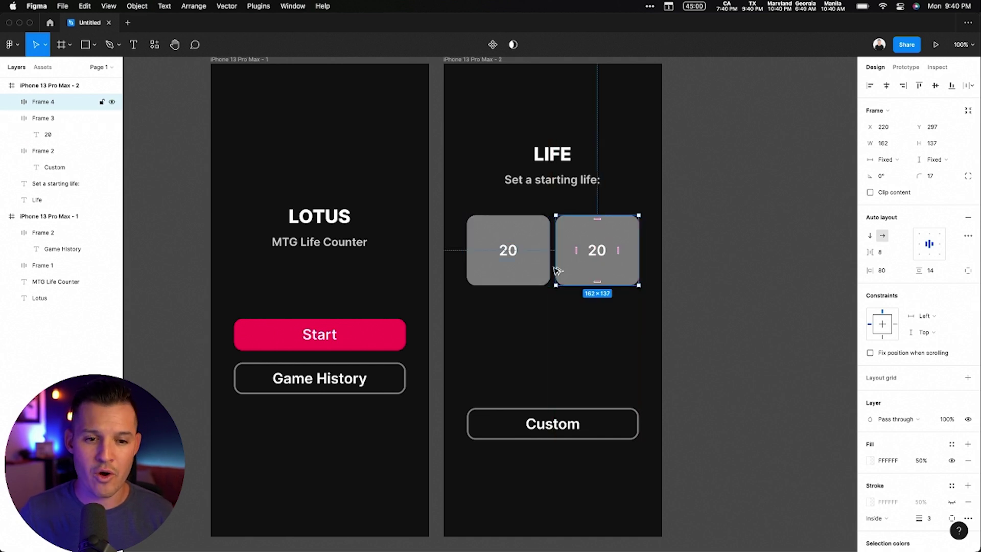
Duplicate both 20 cards into a second row directly below, at Y 446
scroll(463, 313, "up", 5)
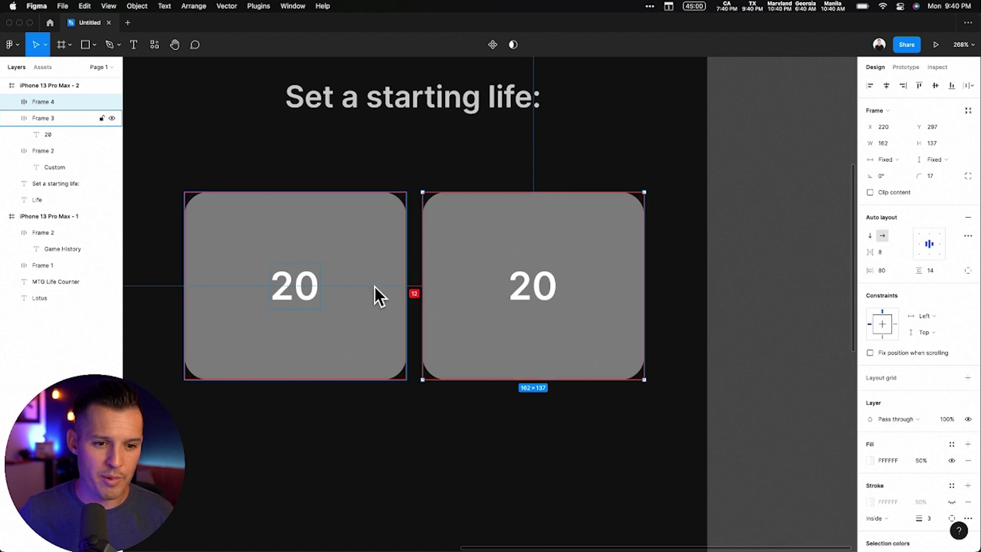
scroll(431, 307, "left", 2)
scroll(431, 307, "down", 1)
left_click(385, 295)
left_click(539, 243, "shift")
left_click_drag(556, 203, 563, 409)
scroll(561, 395, "down", 1)
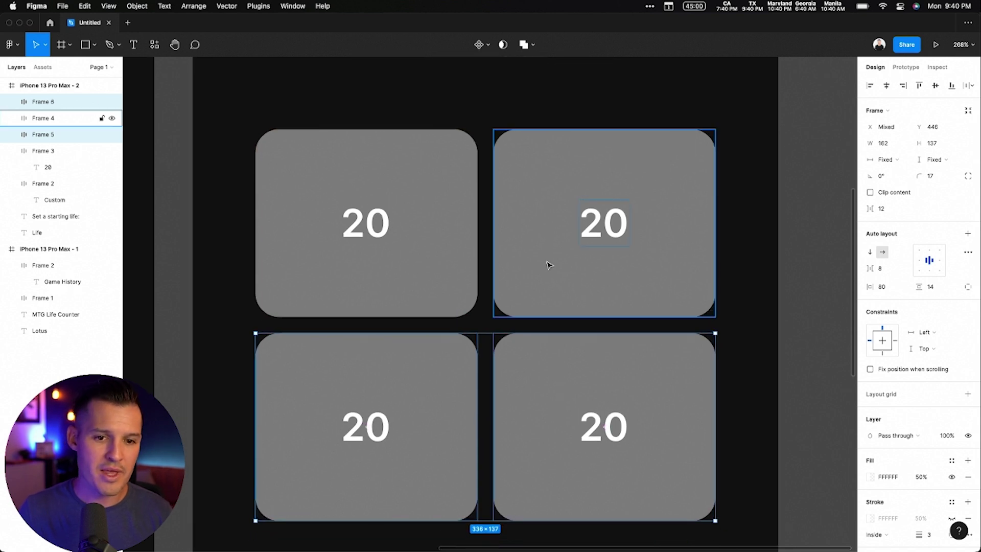
Set the fill opacity of the three duplicated cards to 20%, leaving out the original 20 card
left_click(739, 202)
left_click(679, 276)
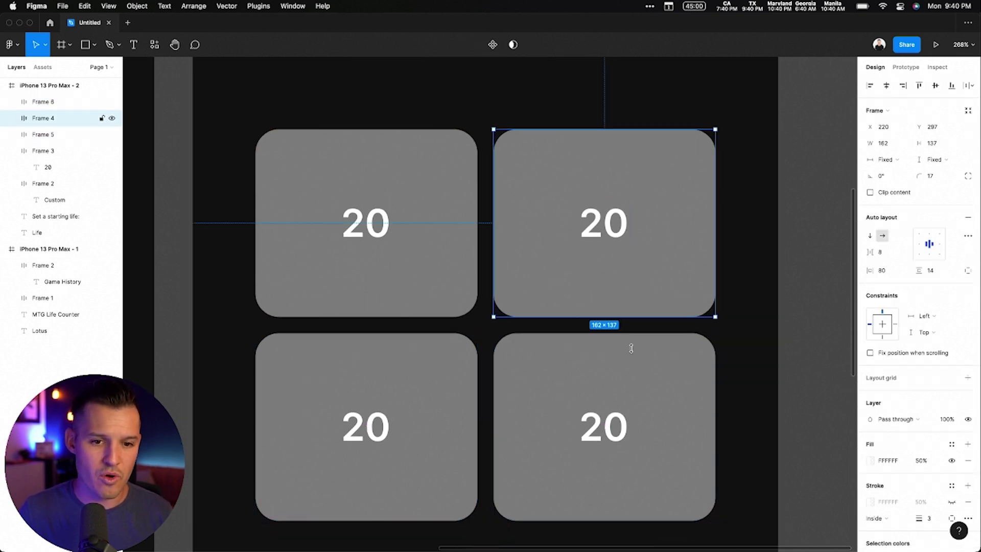
left_click(455, 388, "shift")
left_click(612, 412, "shift")
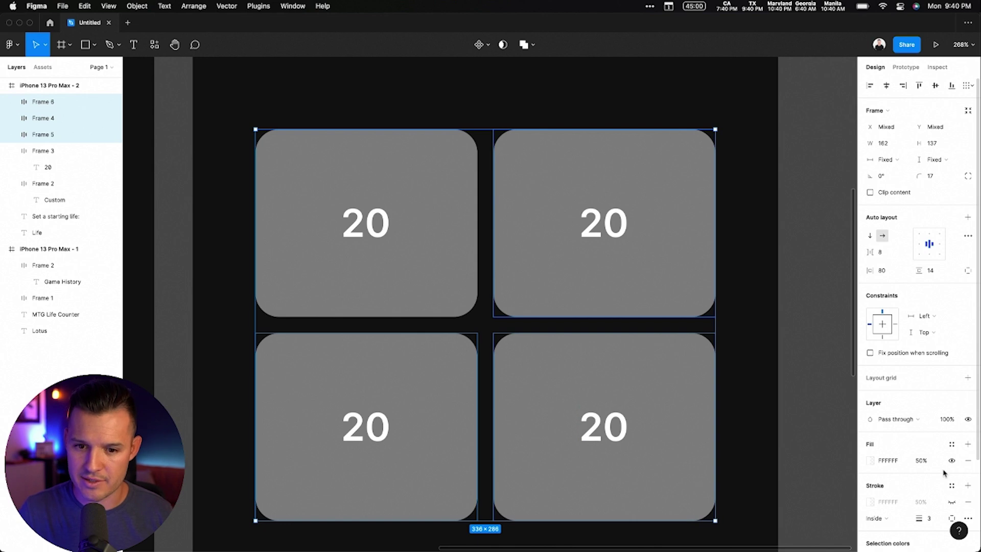
left_click(921, 460)
type("20")
key("Return")
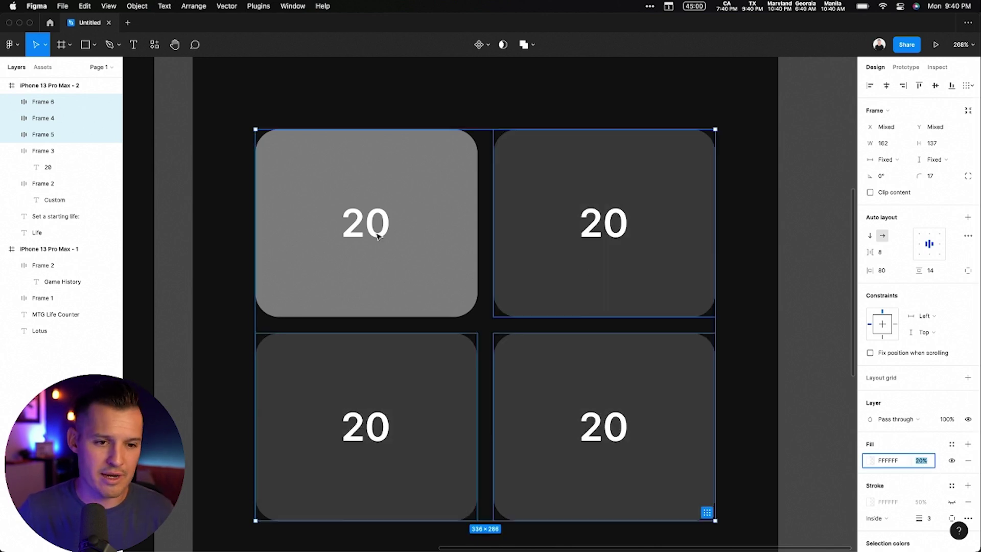
Relabel the three darker cards 30, 40 and 100, going row by row
double_click(610, 227)
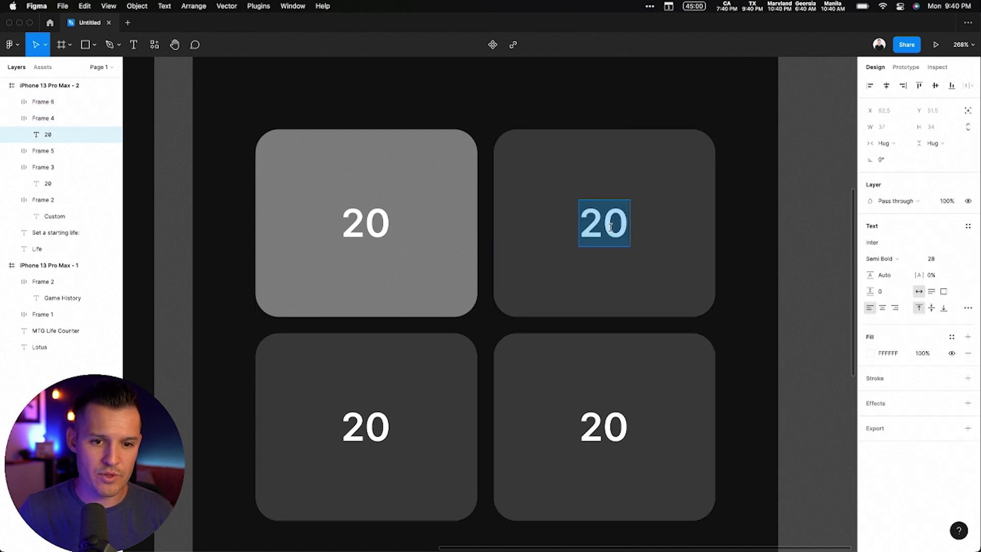
type("30")
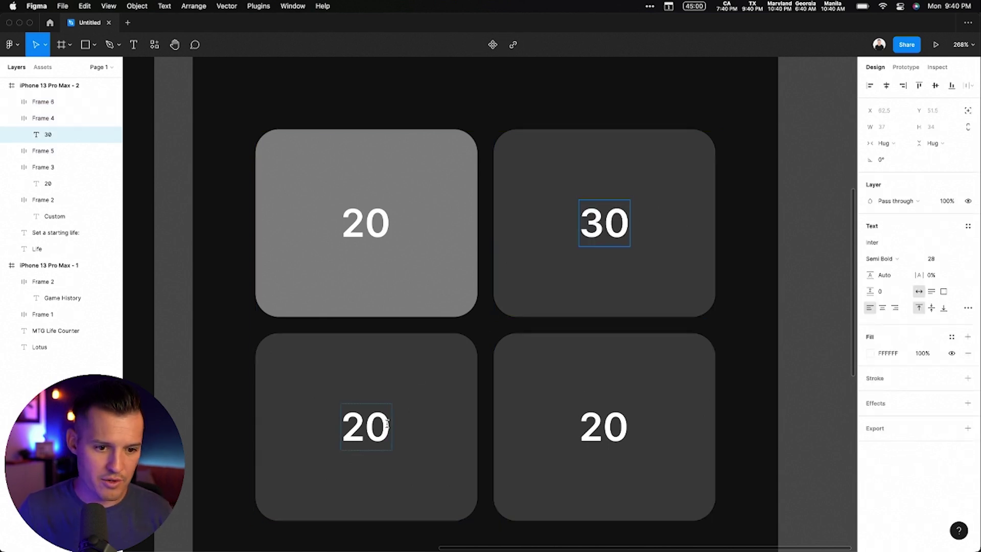
double_click(385, 420)
type("40")
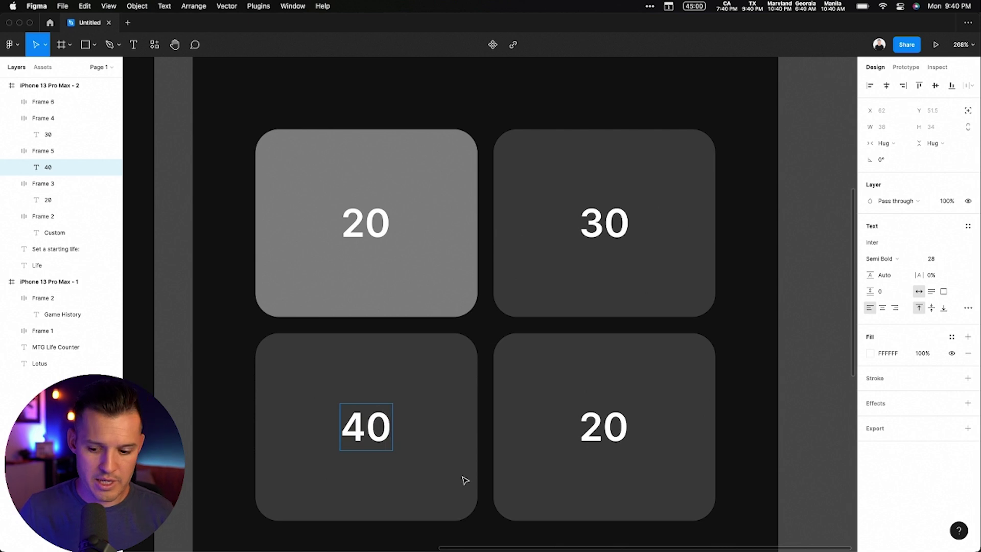
double_click(580, 427)
double_click(579, 426)
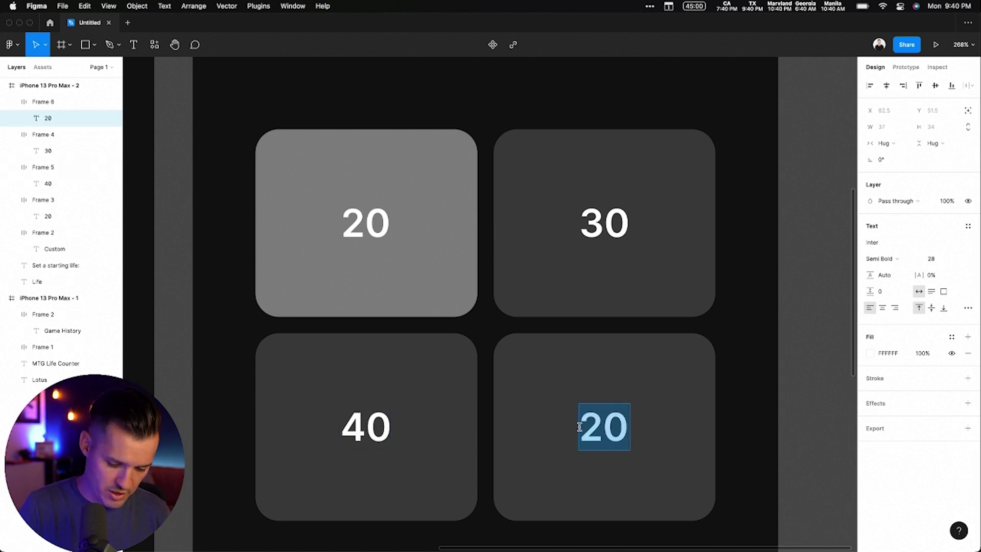
type("100")
left_click(874, 377)
key("Escape")
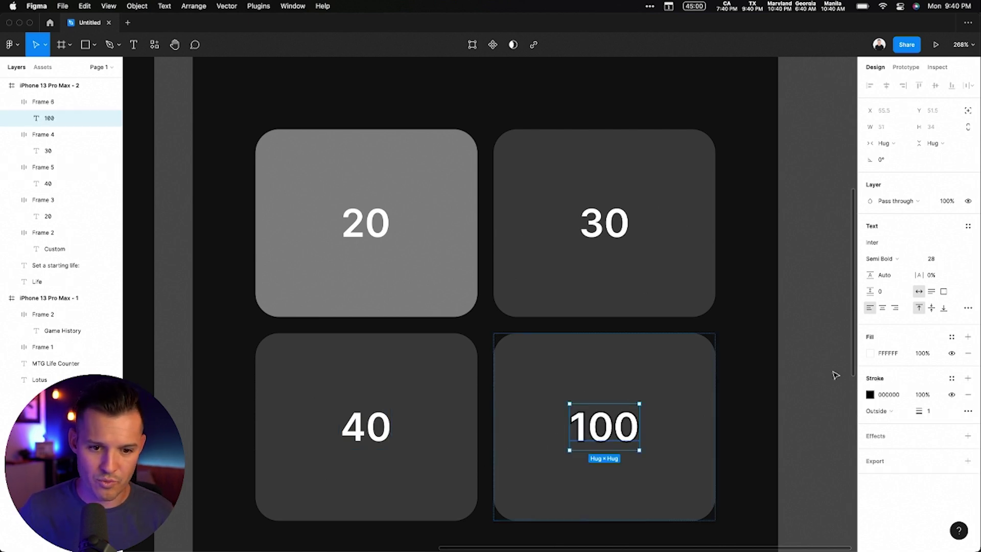
left_click(826, 375)
key("super+z")
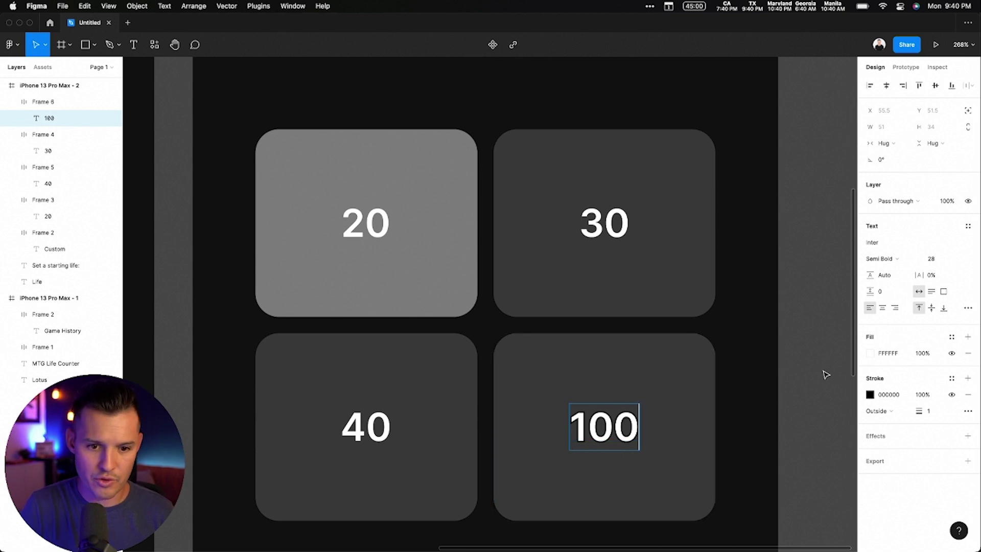
key("shift+1")
key("shift+0")
key("super+z")
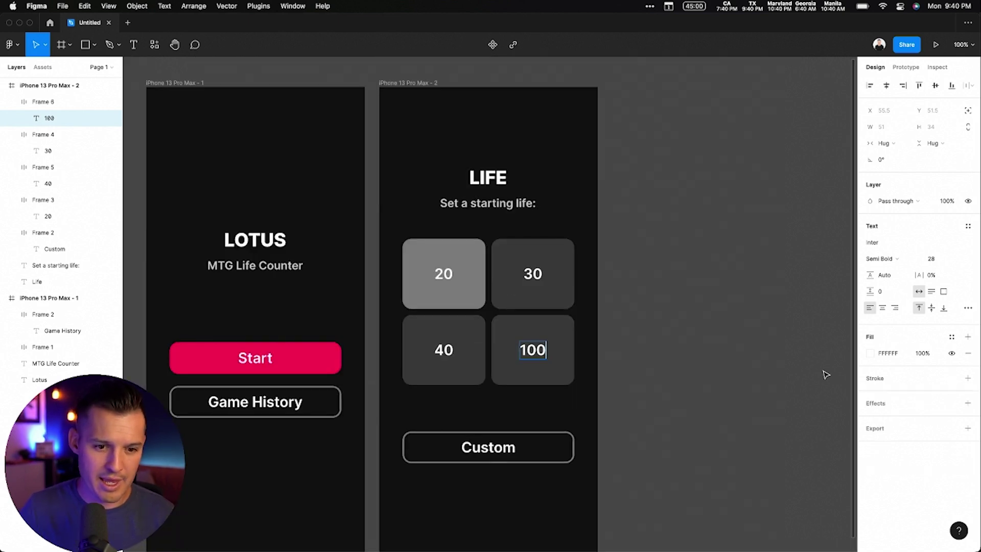
key("Escape")
left_click(737, 384)
Move the Custom button up to Y 609, just beneath the option cards
left_click(562, 456)
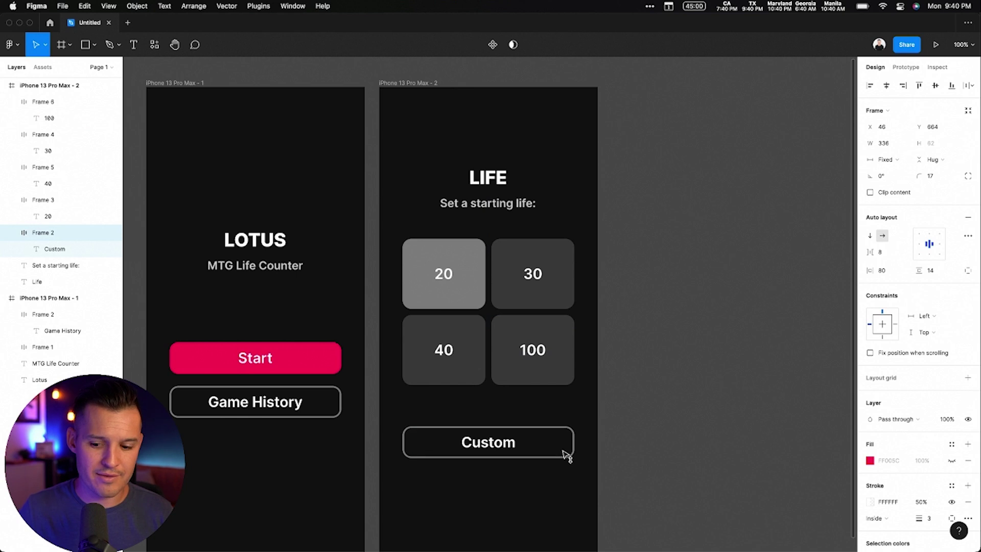
scroll(727, 341, "down", 5)
left_click_drag(569, 302, 569, 273)
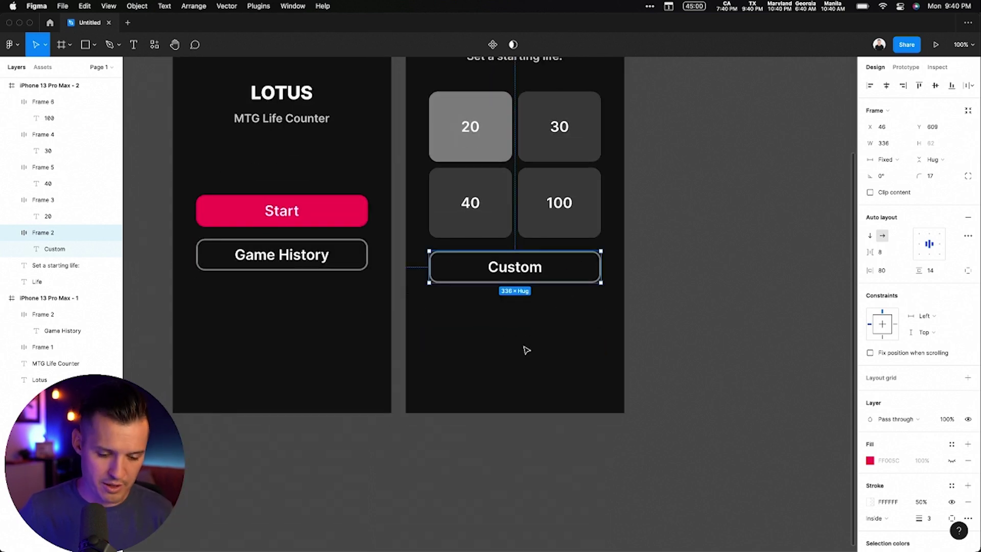
Draw a bar about 334 wide near the second screen's lower edge, with corner radius 163 and height 6
key("r")
left_click_drag(430, 384, 601, 389)
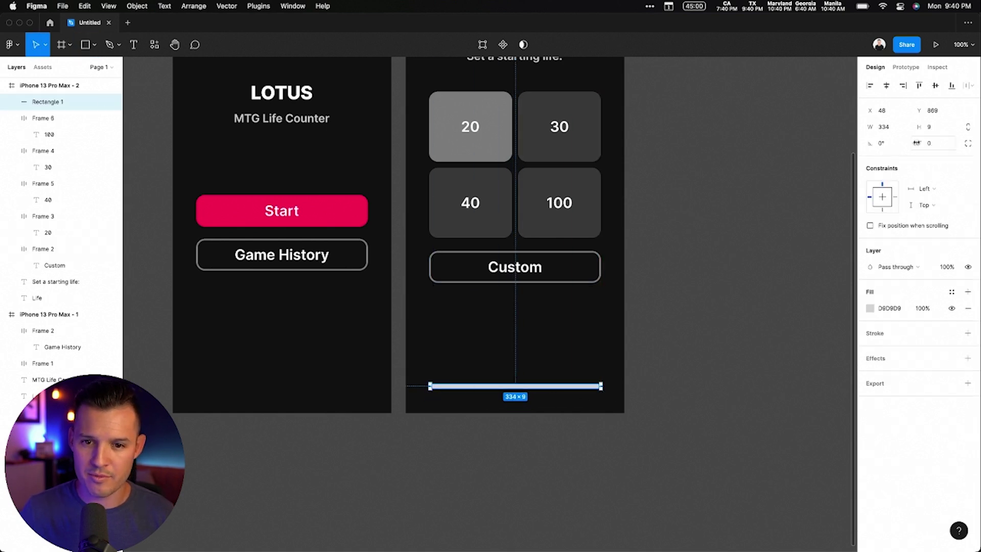
mouse_move(916, 143)
left_mouse_down()
mouse_move(241, 175)
mouse_move(98, 212)
mouse_move(912, 148)
left_mouse_up()
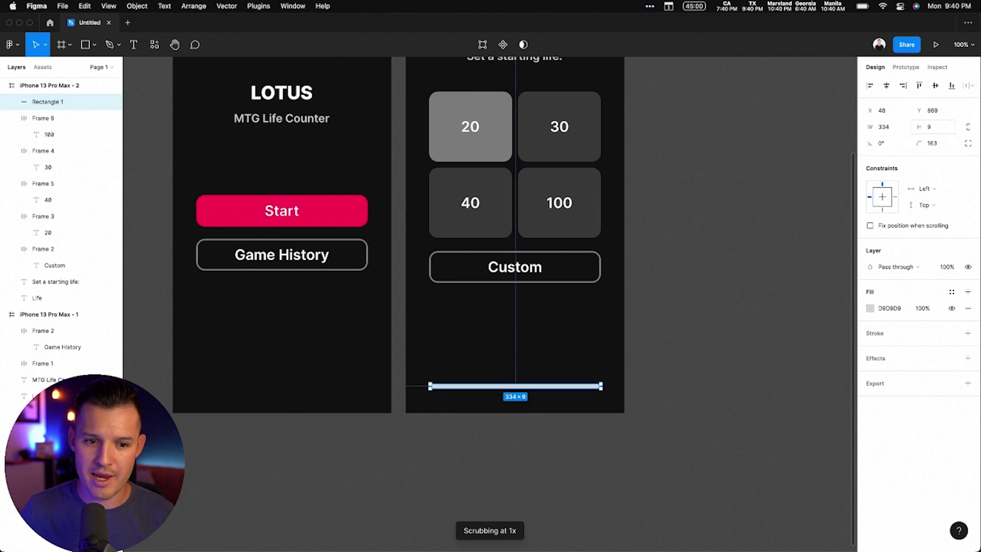
left_click_drag(919, 127, 915, 132)
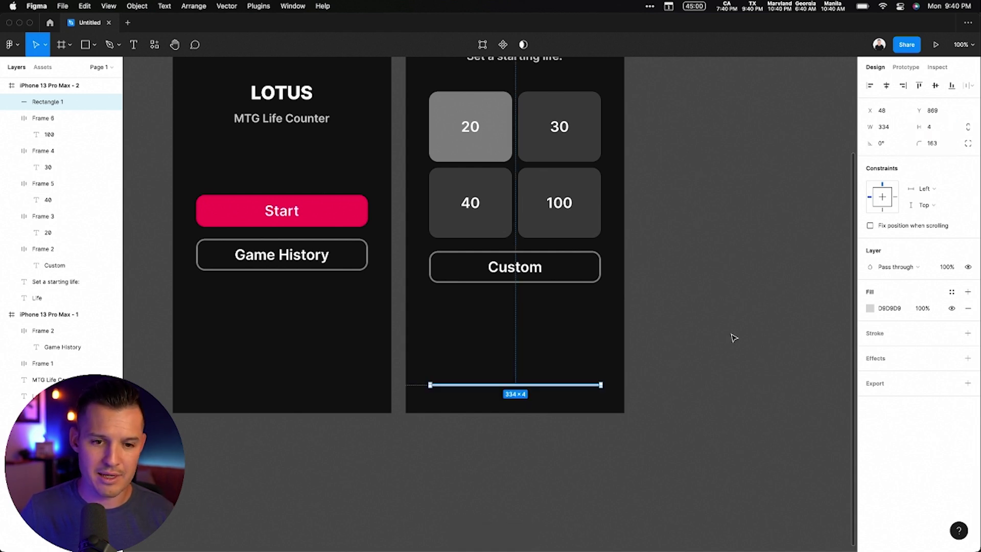
left_click(934, 127)
type("6")
key("Return")
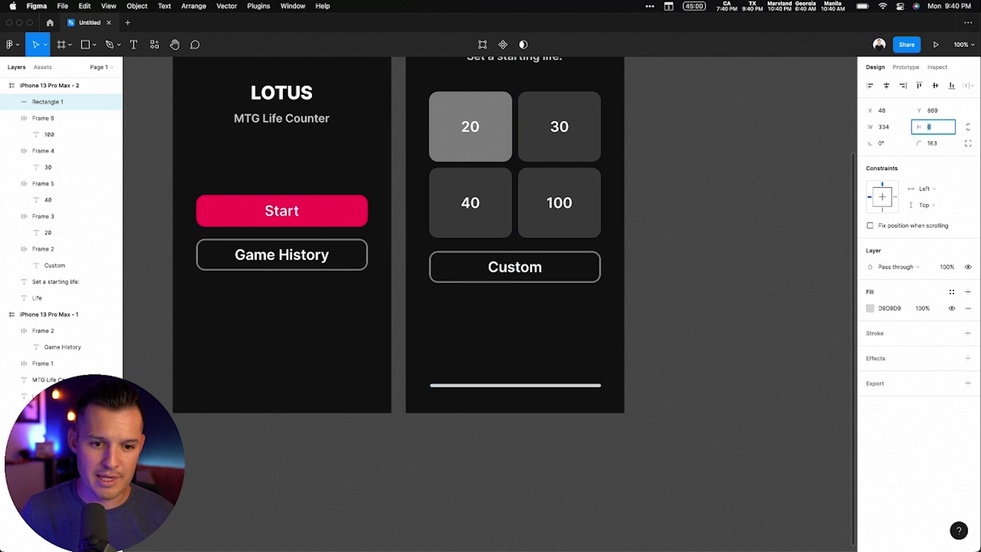
Shorten the bar to 230 wide and centre it horizontally on the second screen
left_click(622, 407)
left_click(596, 386)
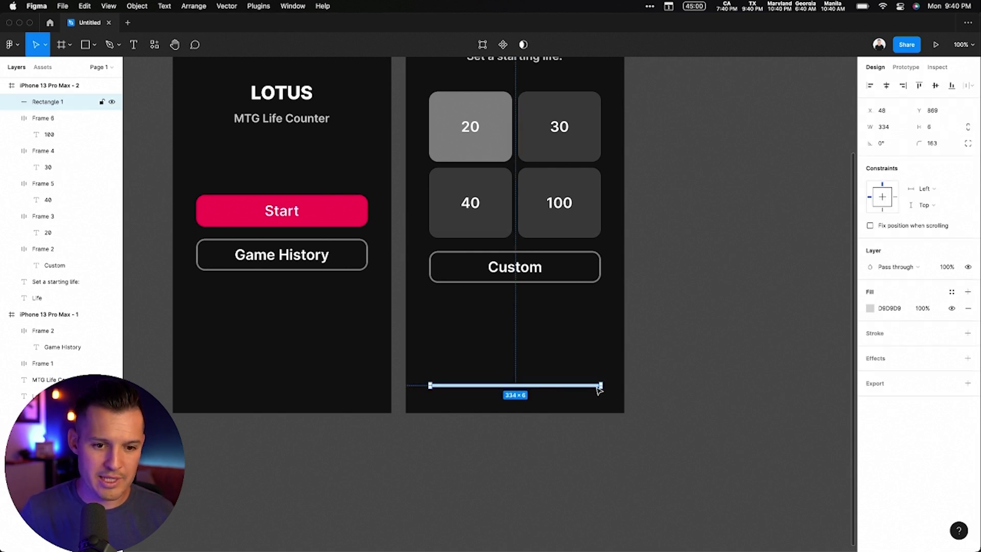
key("super+shift+Left")
key("super+shift+Left")
key("super+shift+Left")
key("super+shift+Left")
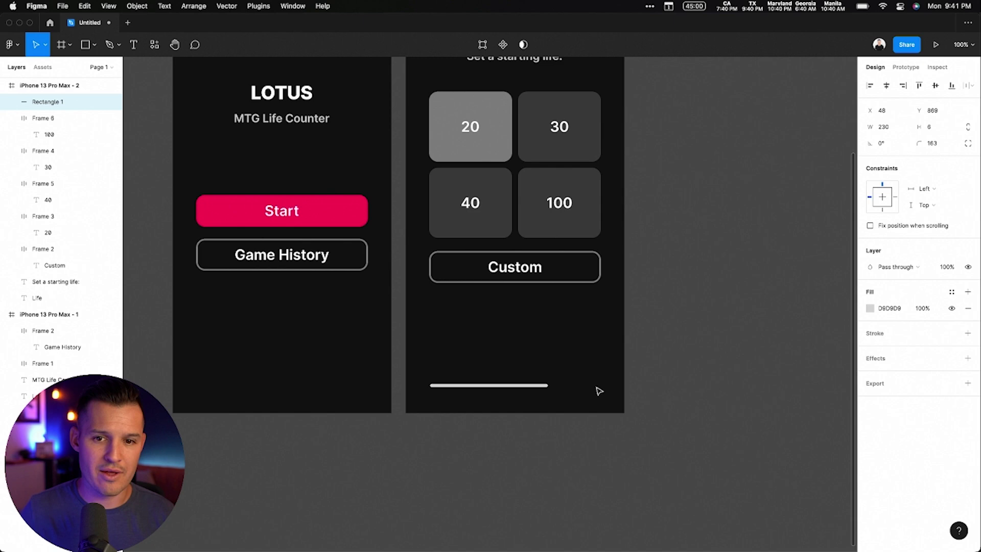
left_click(887, 86)
left_click(716, 200)
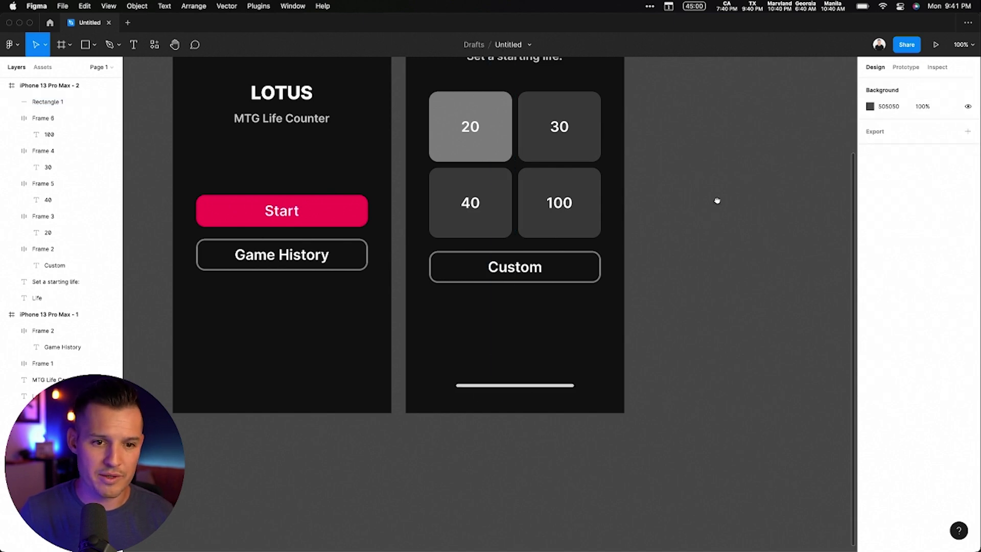
Duplicate the life selection screen alongside itself as a third screen
scroll(685, 337, "down", 5)
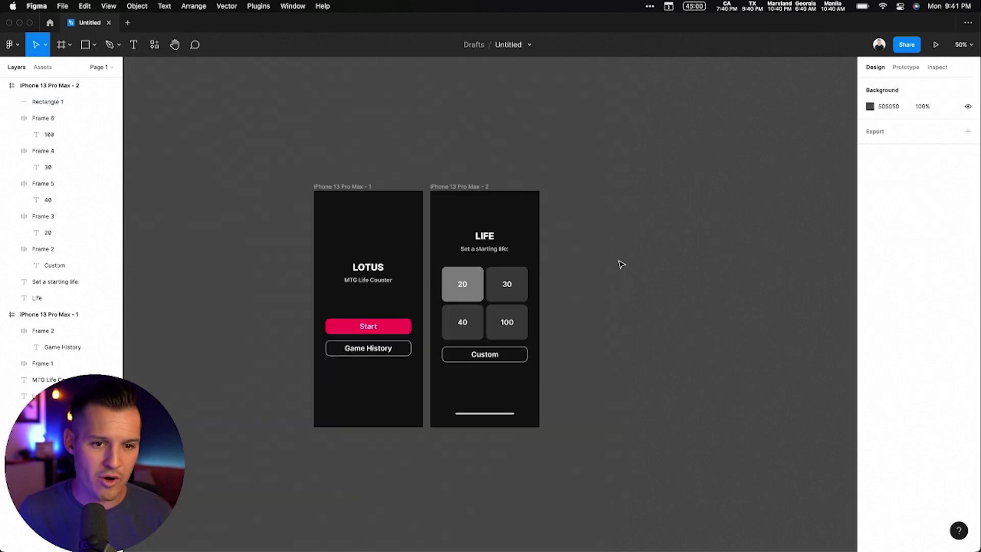
left_click_drag(480, 188, 590, 193)
left_click(706, 259)
Change the third screen's LIFE heading to "Players"
scroll(699, 229, "up", 5)
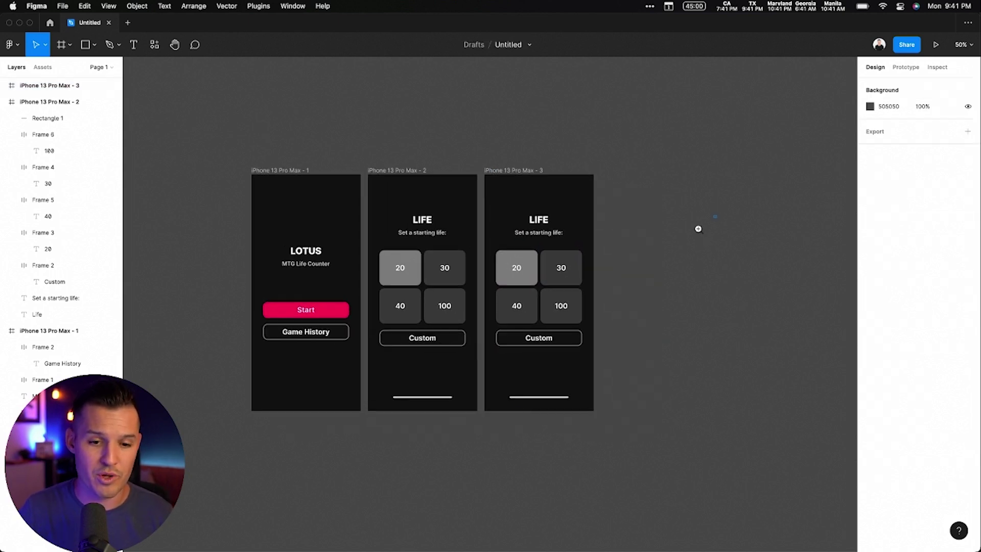
scroll(618, 277, "up", 2)
left_click(481, 169)
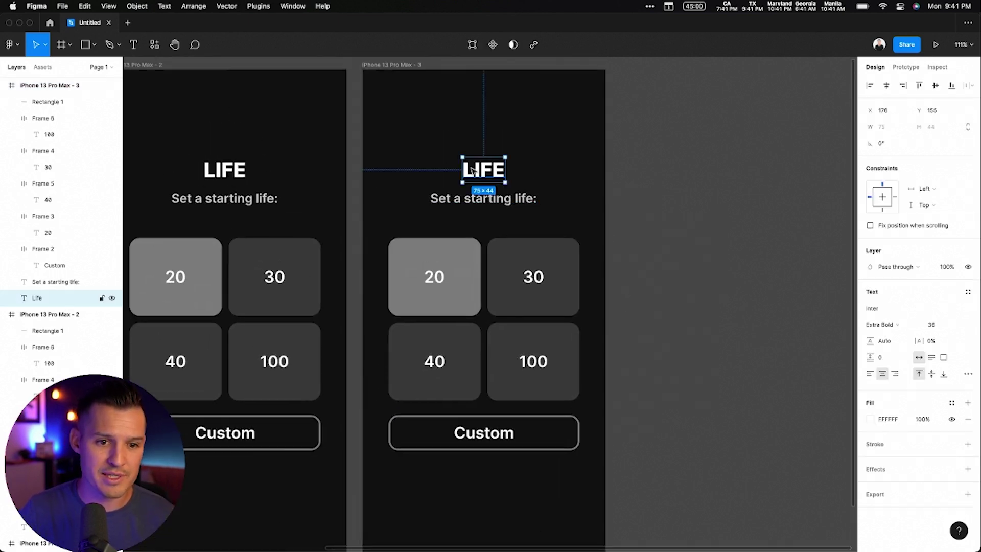
double_click(482, 168)
type("Players")
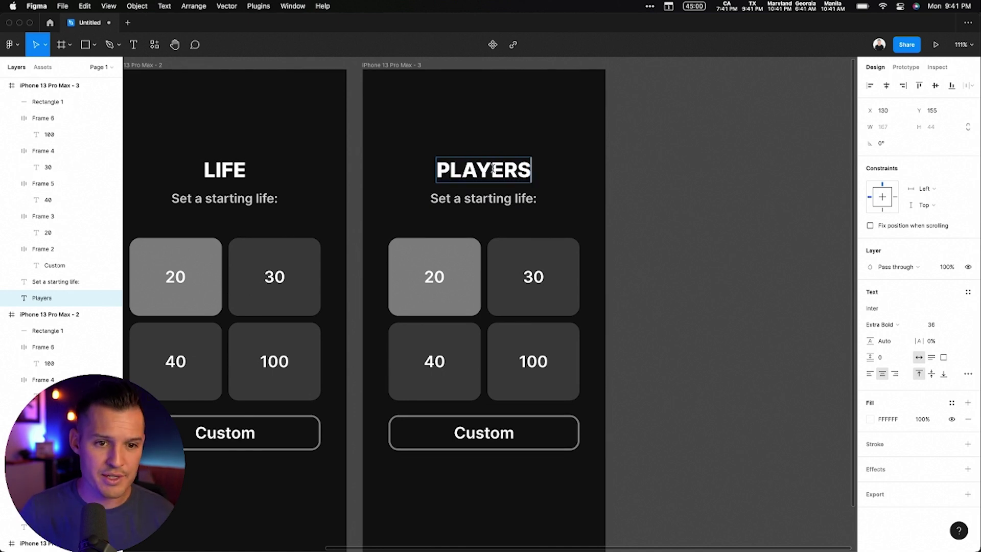
key("Escape")
Change the third screen's subtitle to "Set a number of players:"
left_click(507, 204)
key("Return")
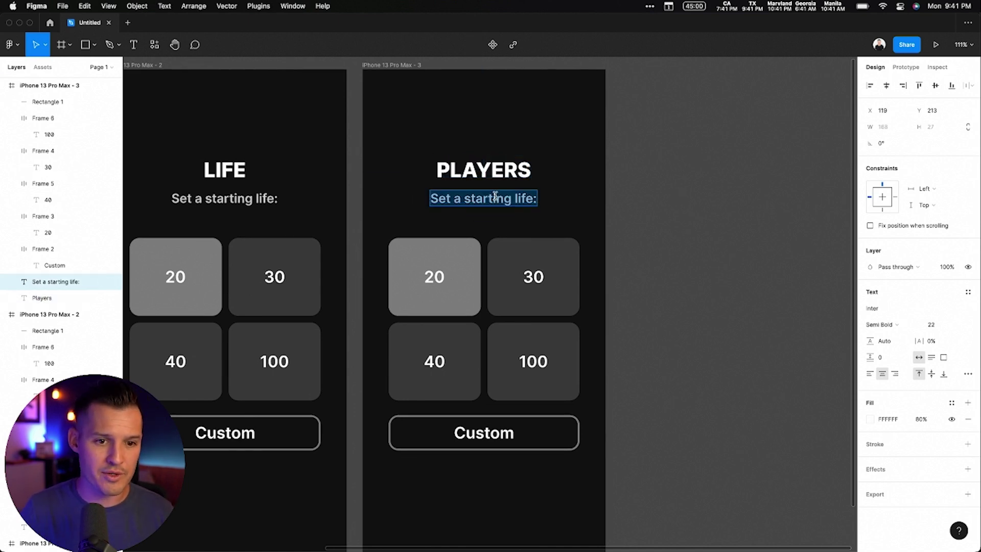
key("Right")
key("alt+shift+Left")
key("alt+shift+Left")
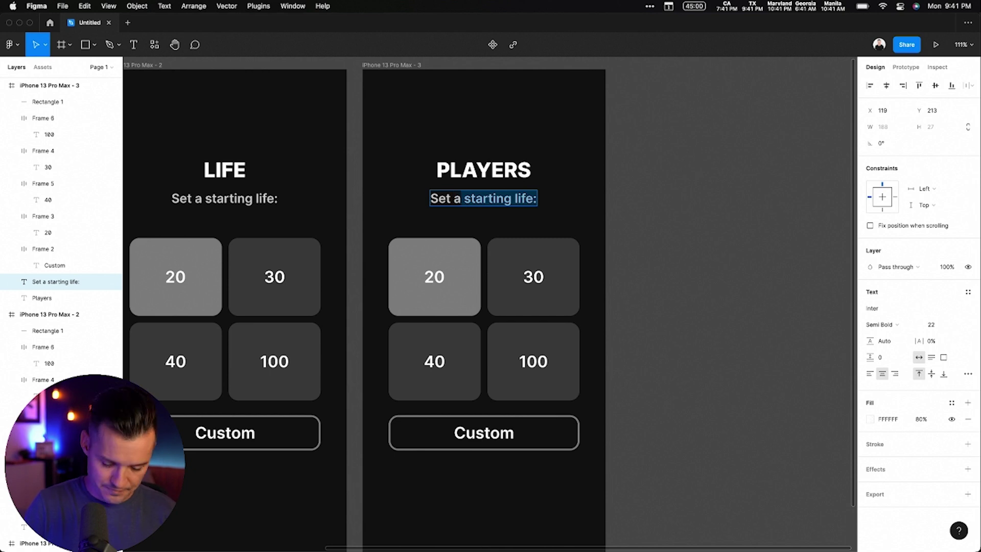
type("number of player")
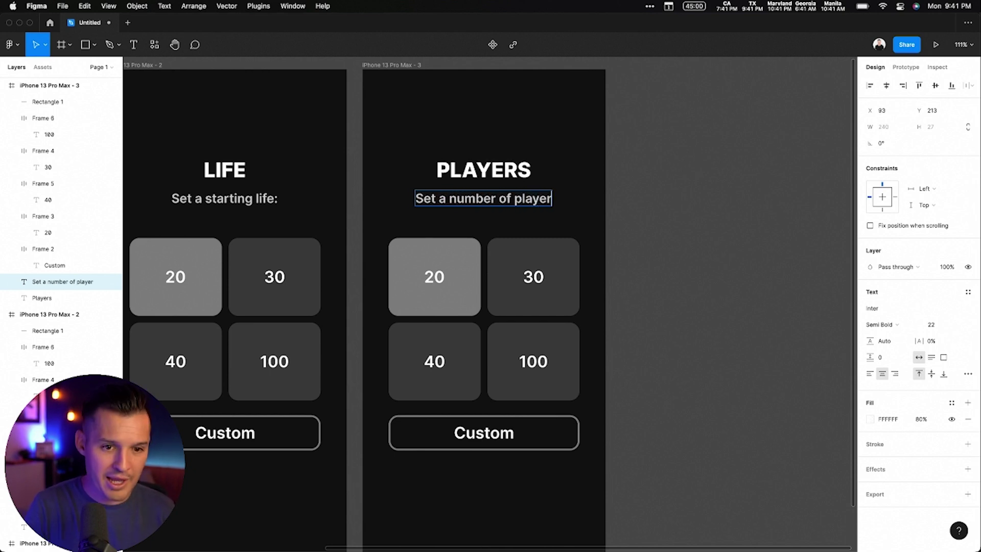
type("s:")
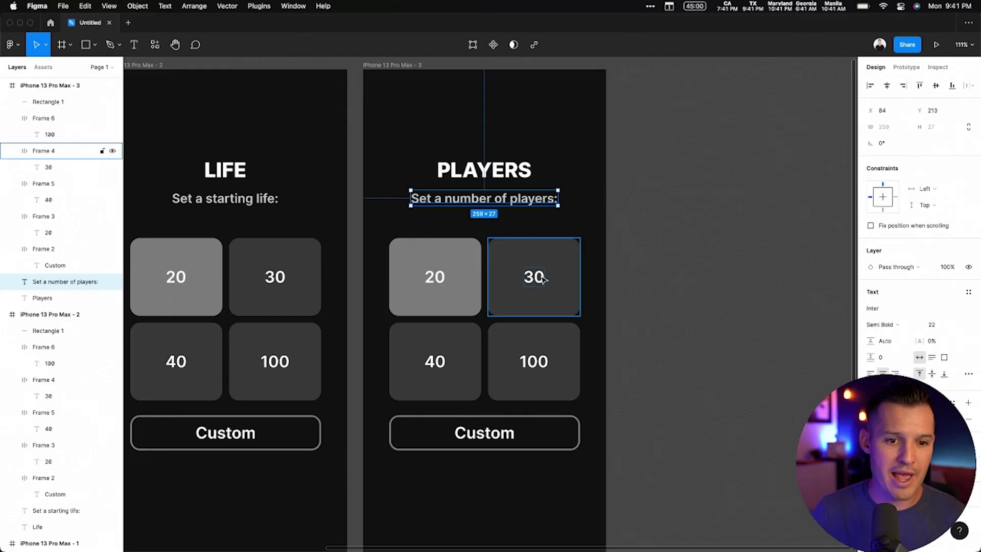
Delete the 30, 40 and 100 cards and the Custom button from the Players screen
left_click(546, 374)
left_click(536, 444)
left_click(443, 388, "shift")
left_click(507, 348, "shift")
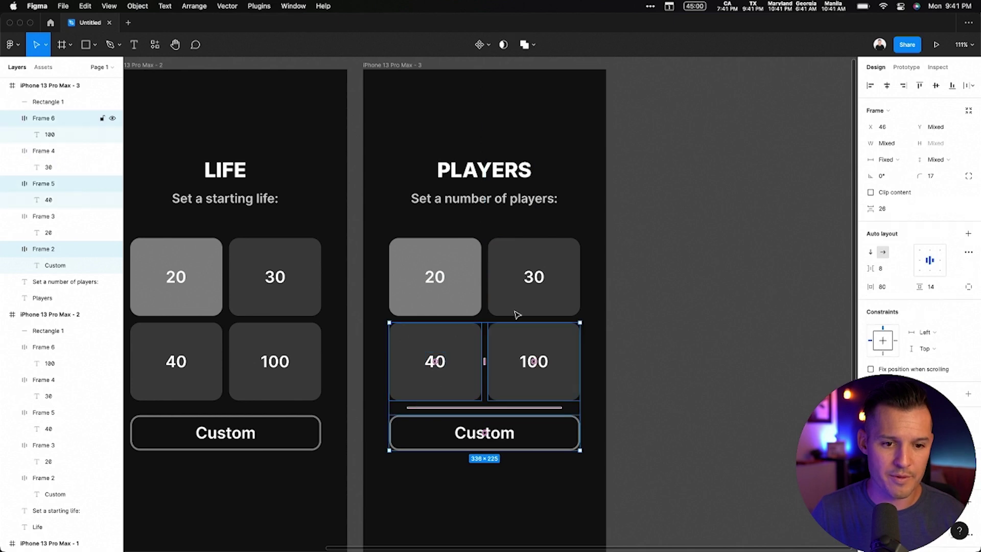
left_click(516, 309, "shift")
key("Delete")
Change the label of the Players screen's remaining card to 1
left_click(434, 276)
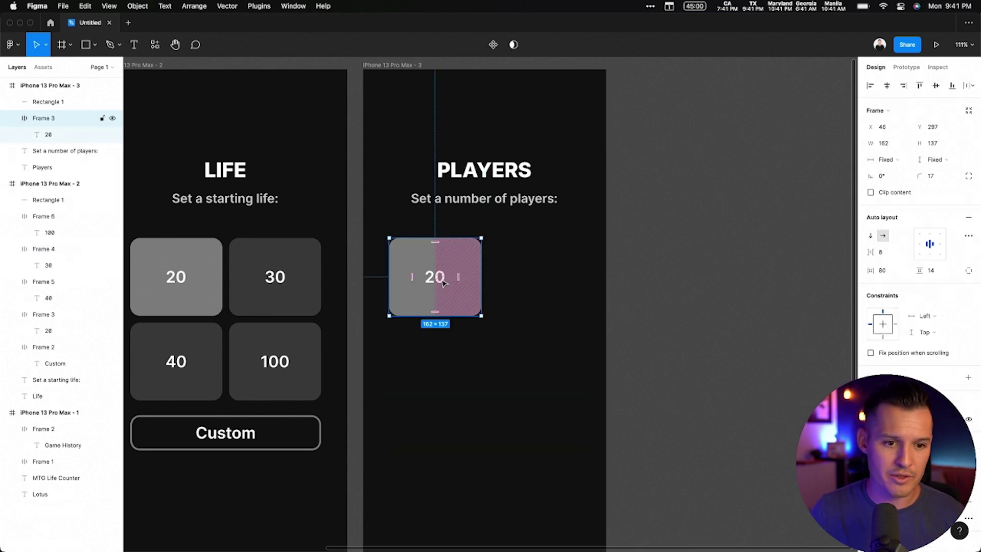
double_click(434, 277)
double_click(433, 276)
type("210")
key("Escape")
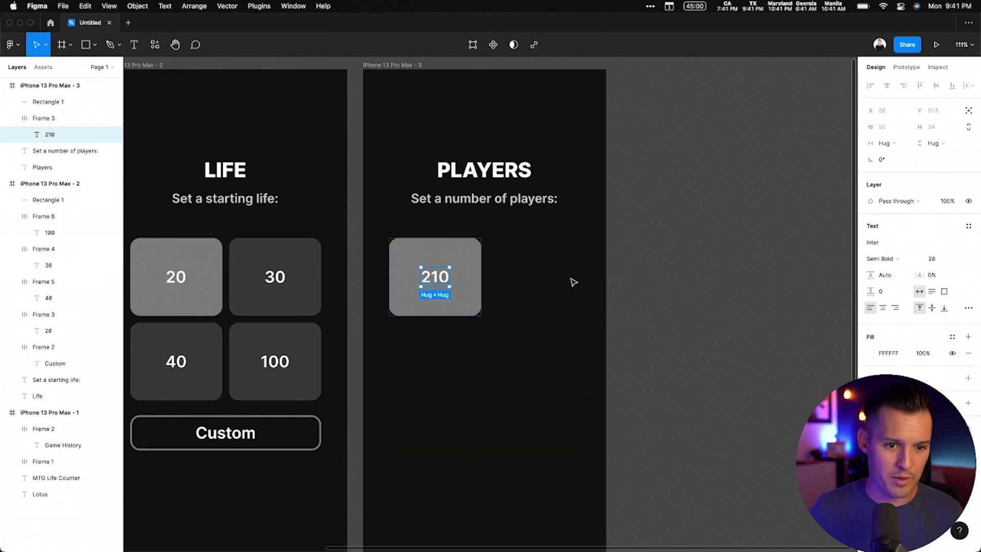
double_click(434, 276)
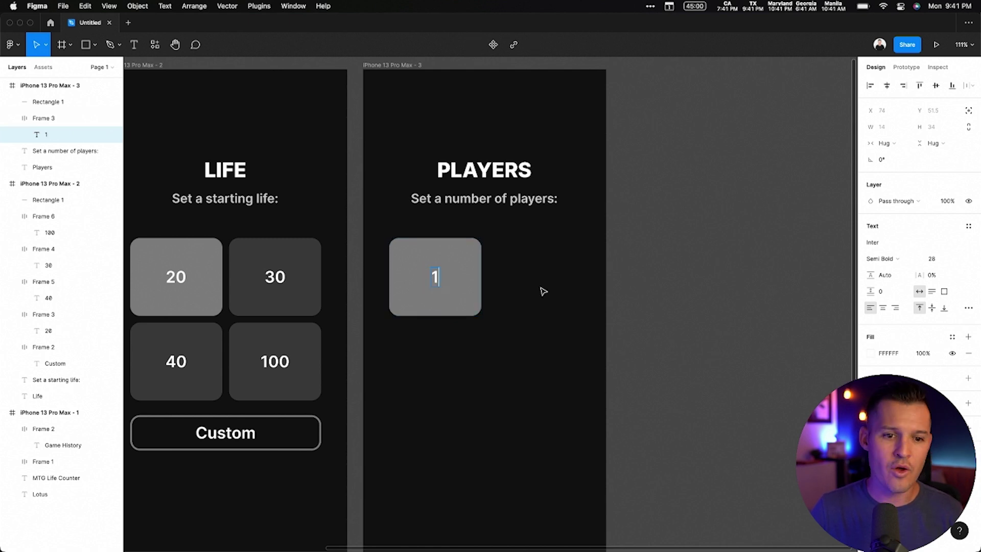
Narrow the Players screen's 1 card to a width of 103 and duplicate it into two rows of three cards
key("Escape")
key("Escape")
left_click(457, 278)
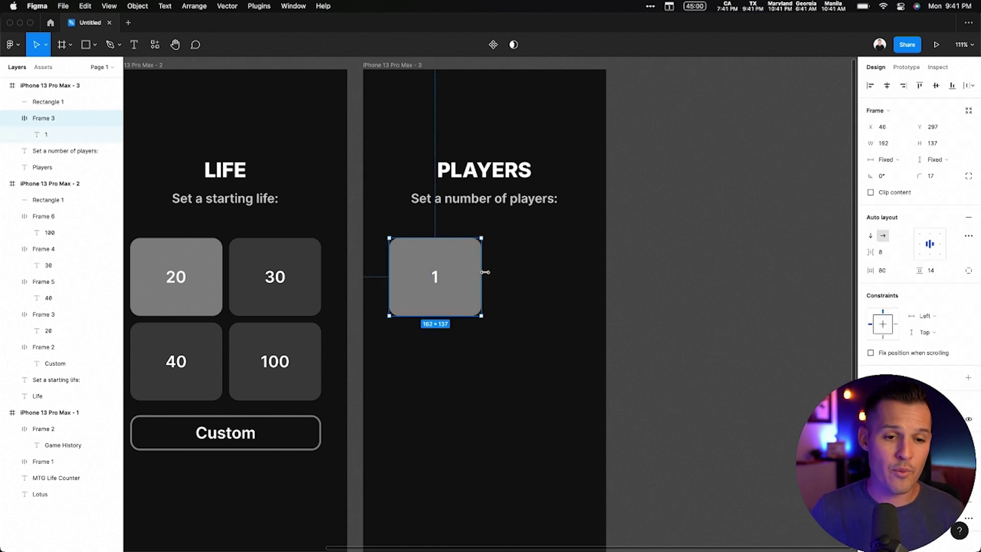
left_click_drag(480, 271, 507, 277)
left_click_drag(507, 276, 550, 343)
left_click(482, 274, "shift")
left_click(416, 274, "shift")
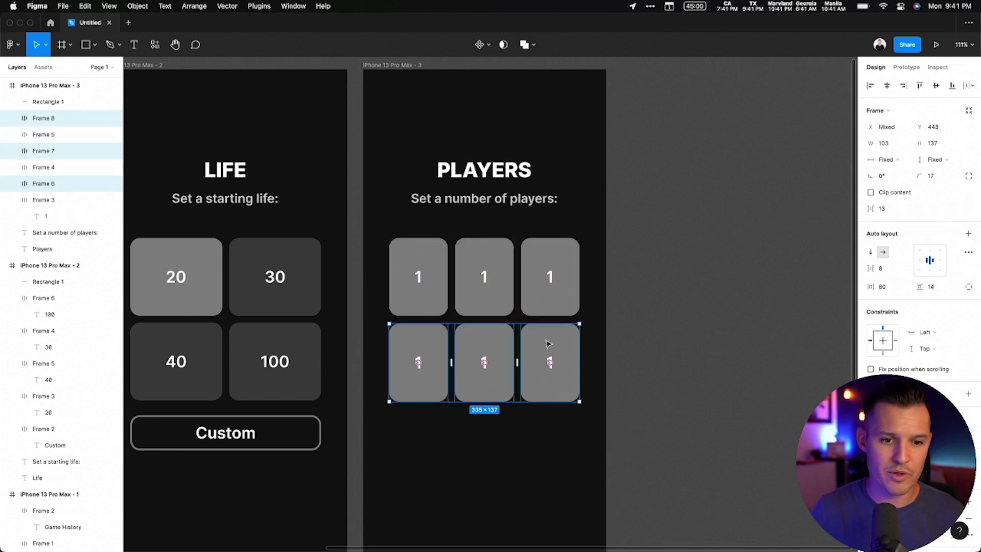
left_click(543, 276, "shift")
left_click(494, 273, "shift")
left_click(431, 276, "shift")
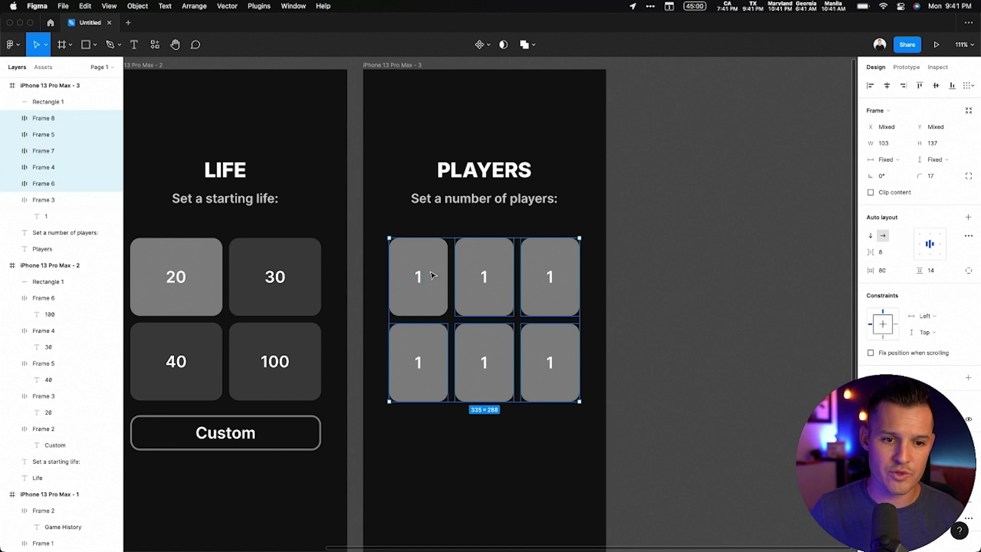
left_click(432, 276, "shift")
left_click(973, 87)
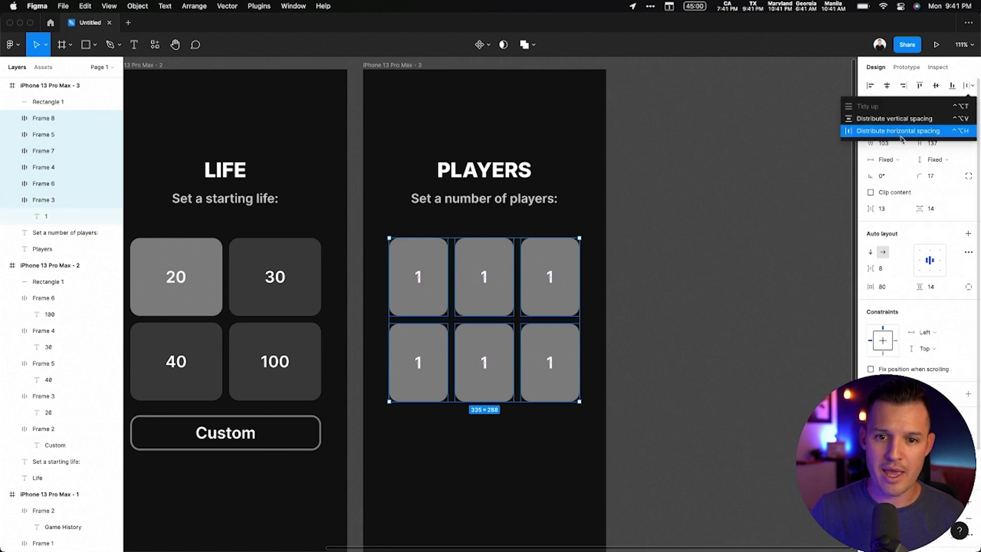
left_click(718, 265)
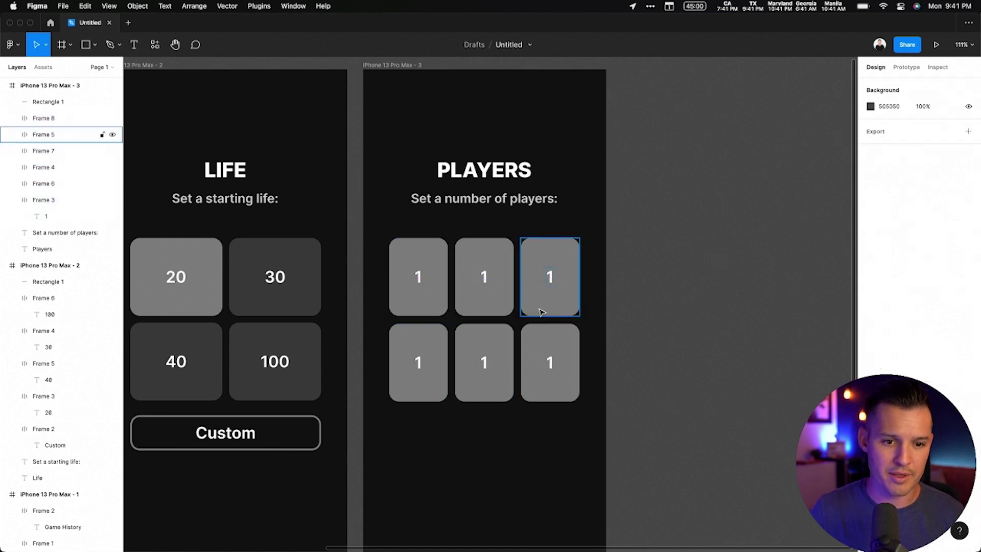
Nudge the lower row of three player cards up to a Y position of 447
left_click(543, 301)
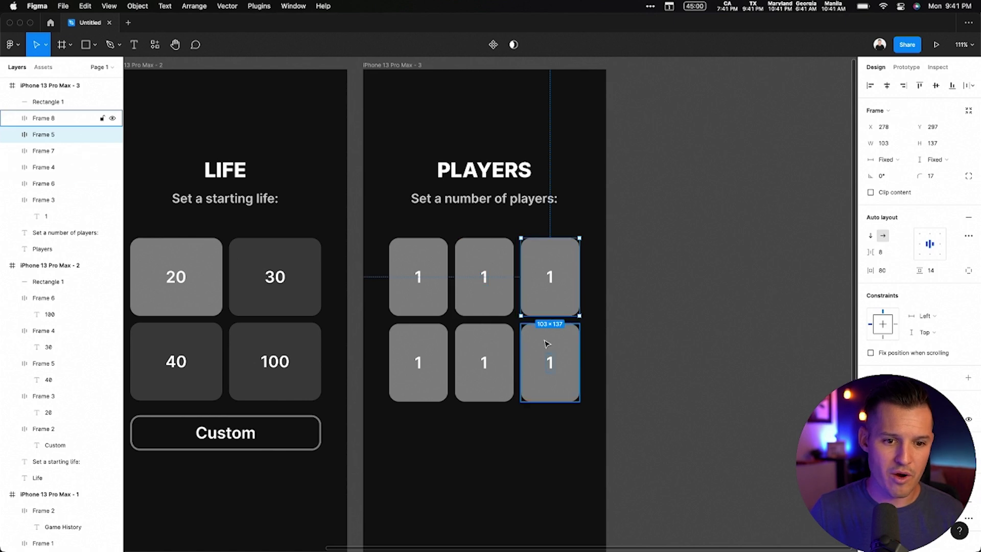
left_click(544, 359)
left_click(502, 357, "shift")
left_click(417, 360, "shift")
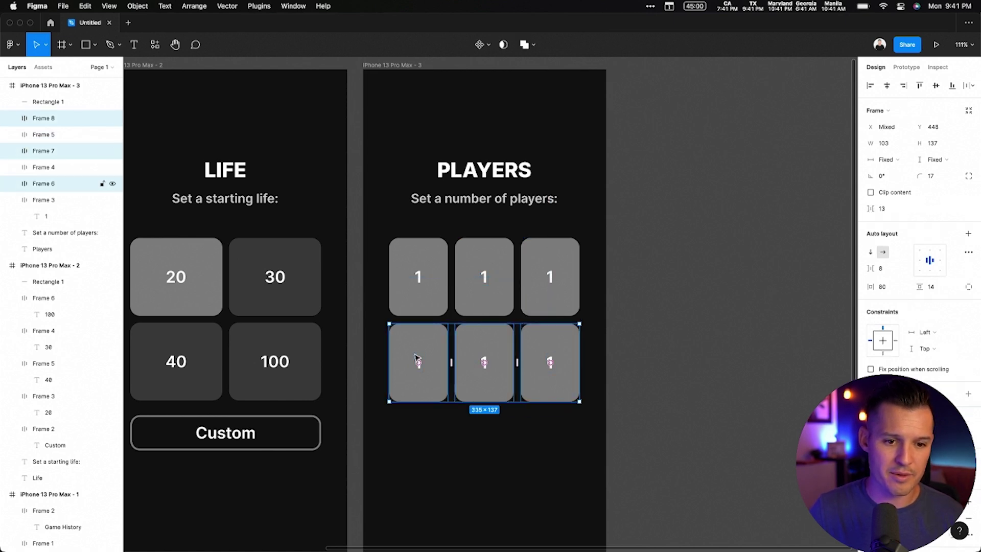
left_click(634, 318)
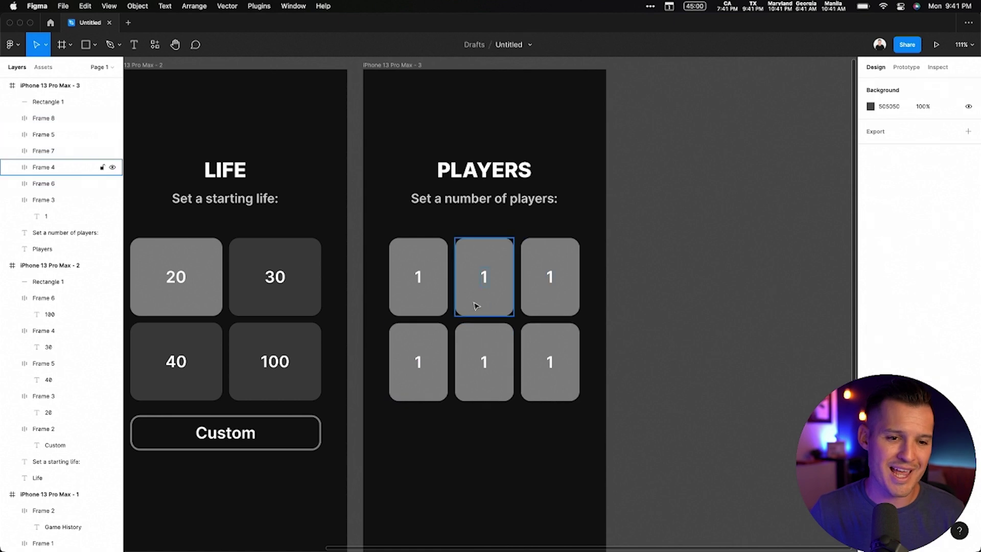
Fill the first player card with red FF0000 at 100% opacity
left_click(431, 302)
scroll(889, 368, "down", 4)
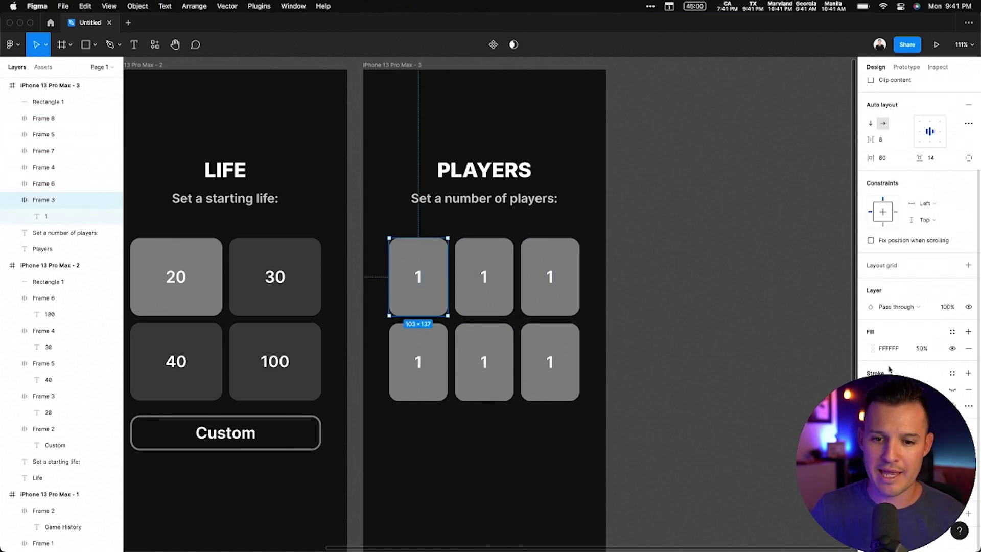
left_click(918, 350)
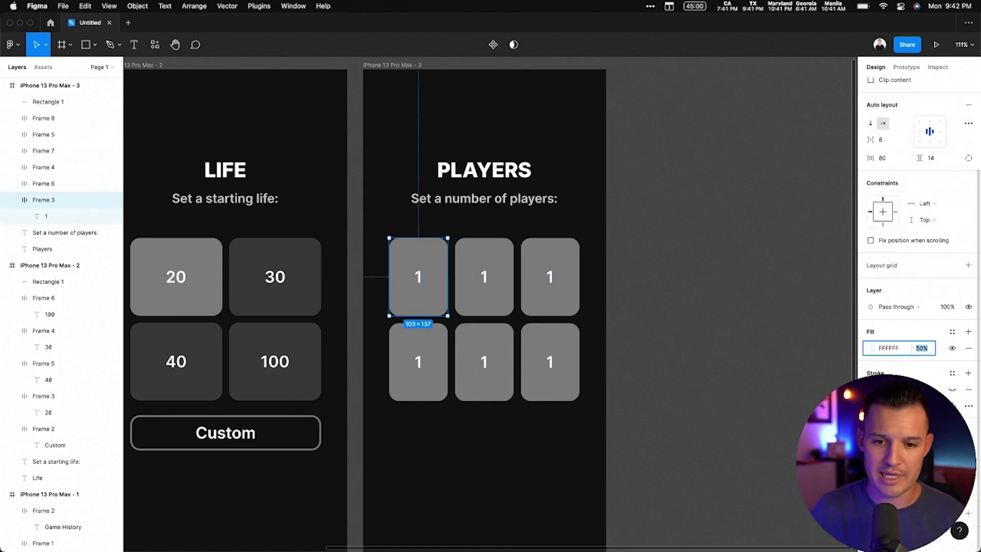
type("100")
key("Return")
left_click(875, 365)
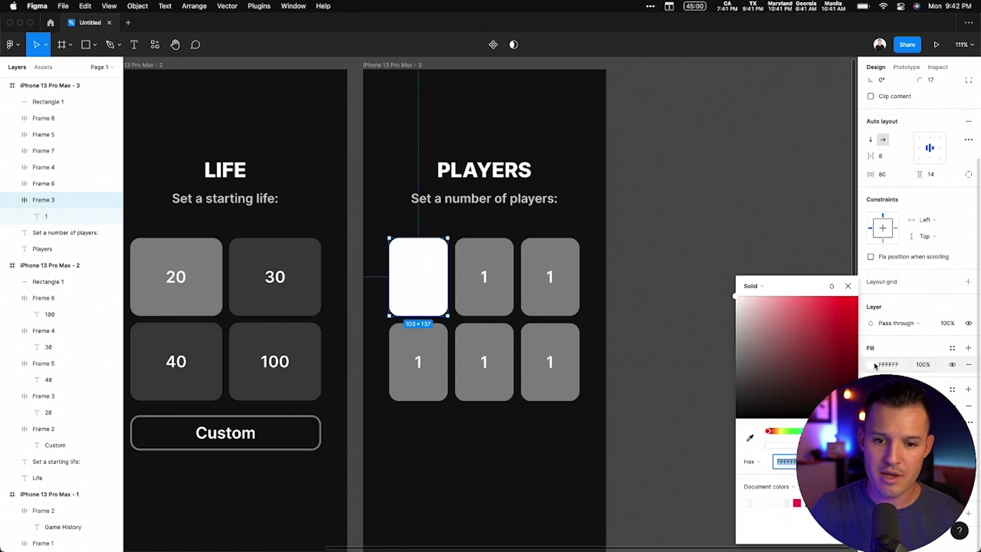
type("ff0000")
key("Return")
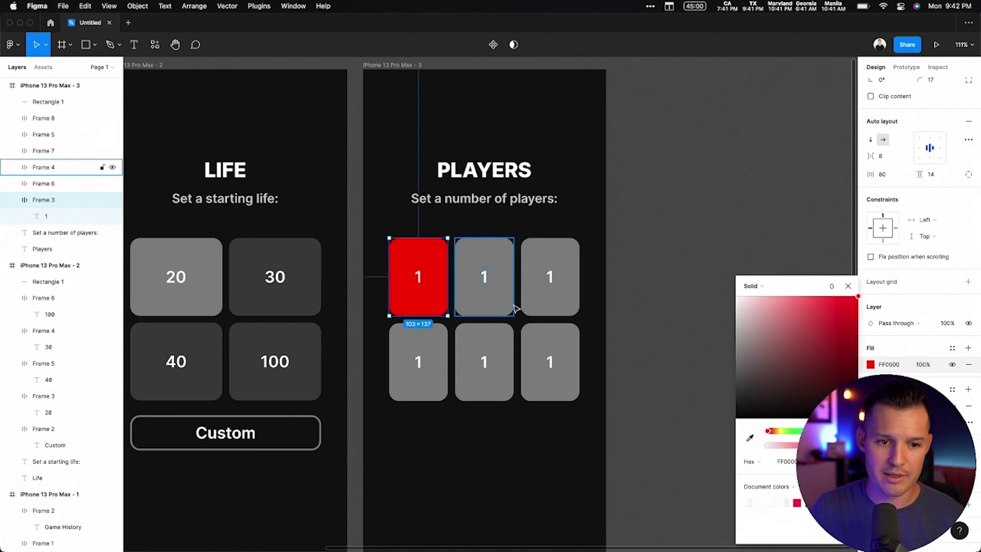
Set the fill opacity of the other five player cards to 100%
left_click(463, 298)
left_click(552, 301, "shift")
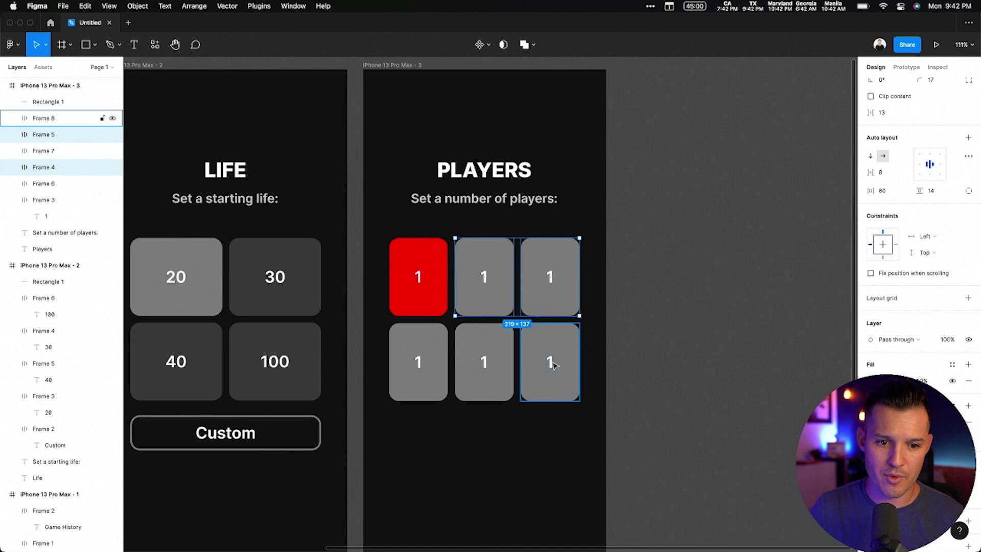
left_click(553, 363, "shift")
left_click(418, 362, "shift")
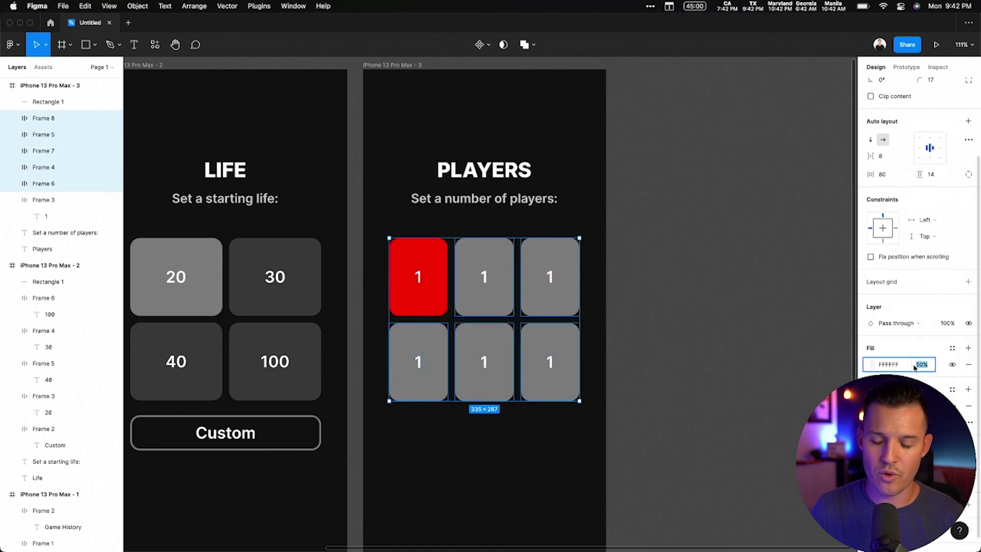
type("100")
key("Return")
left_click(835, 375)
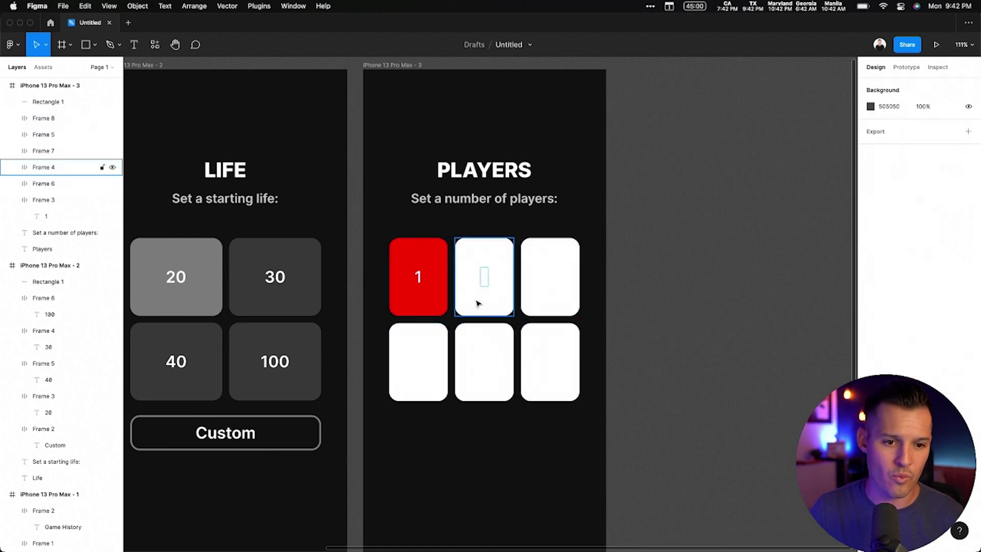
Fill the middle card of the upper row with blue 001AFF
left_click(477, 302)
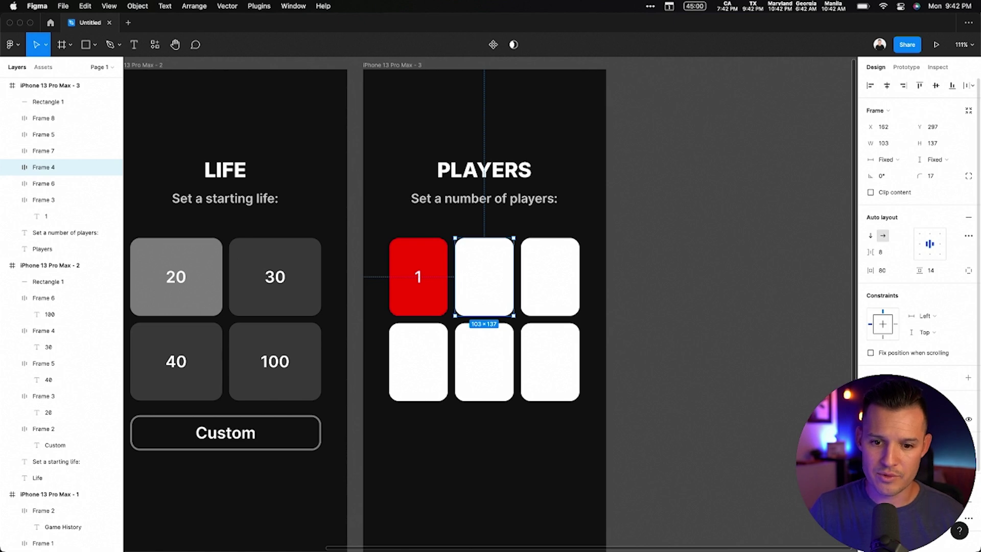
left_click(871, 419)
type("001AFF")
key("Return")
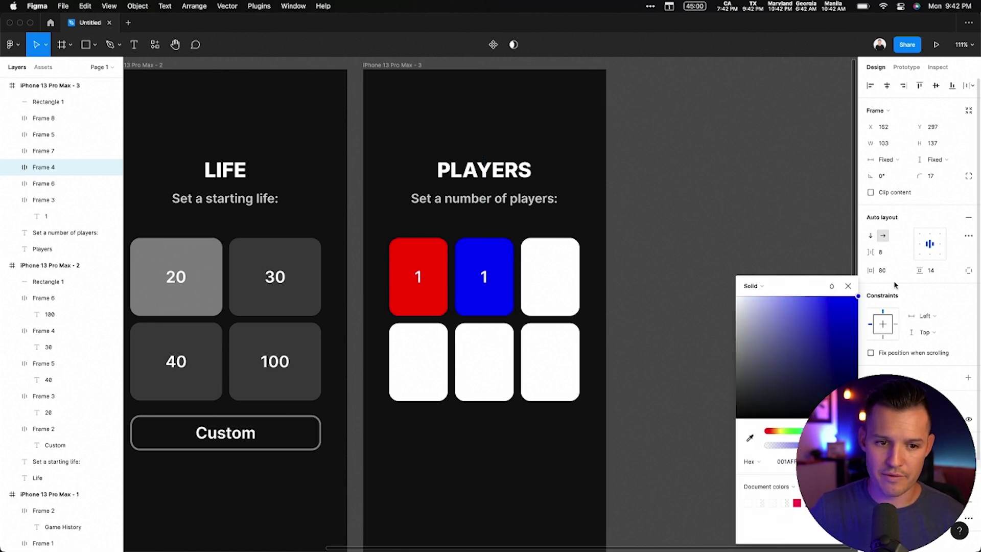
Fill the last card of the upper row bright green and the first card of the lower row orange
left_click(576, 285)
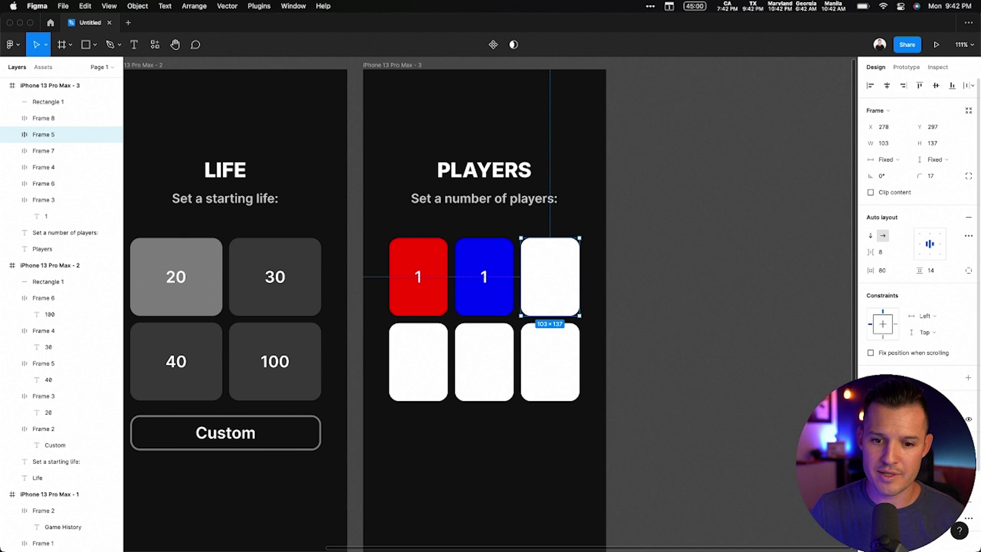
left_click(871, 418)
left_click(792, 431)
left_click_drag(834, 337, 859, 312)
left_click(417, 381)
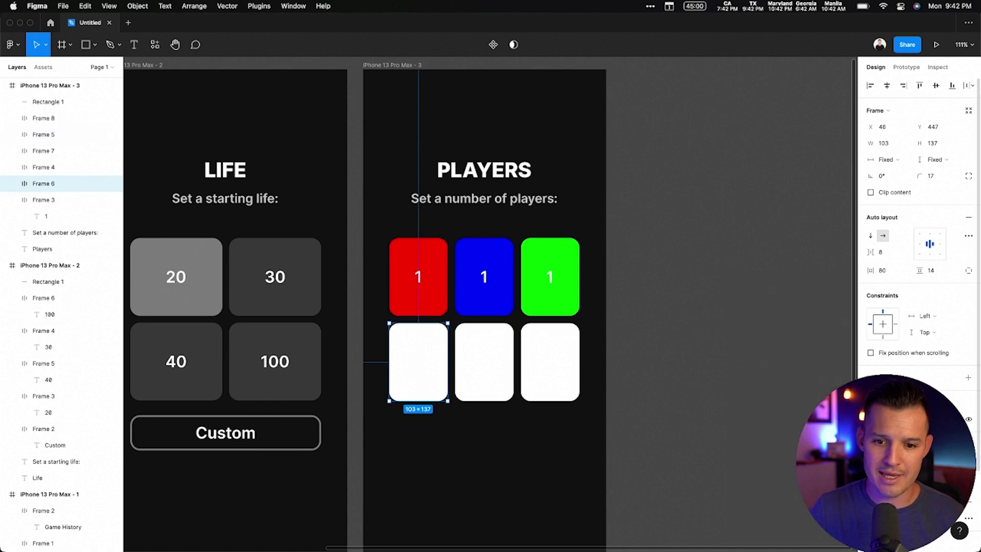
left_click_drag(774, 430, 776, 430)
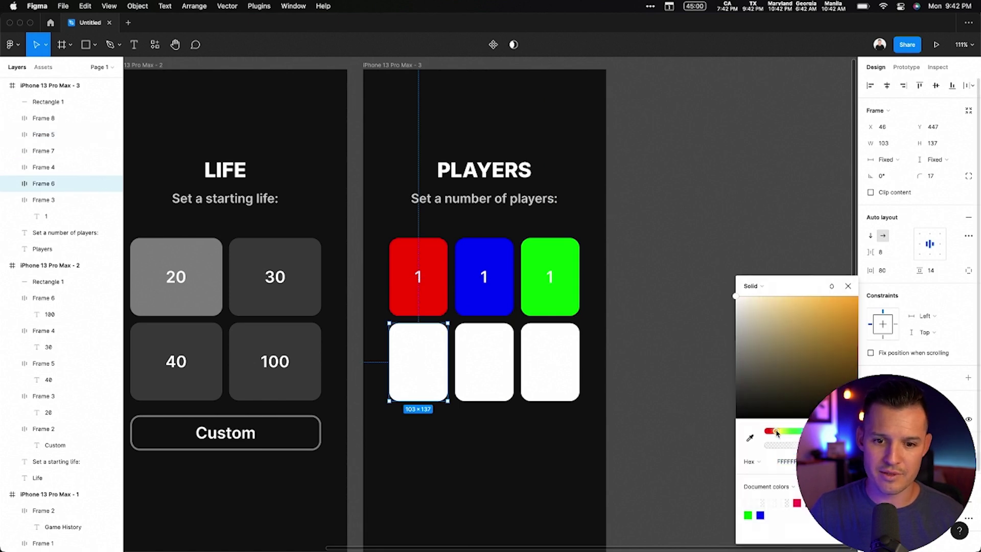
left_click_drag(833, 335, 857, 301)
Fill the middle card of the lower row with a saturated magenta
left_click(484, 362)
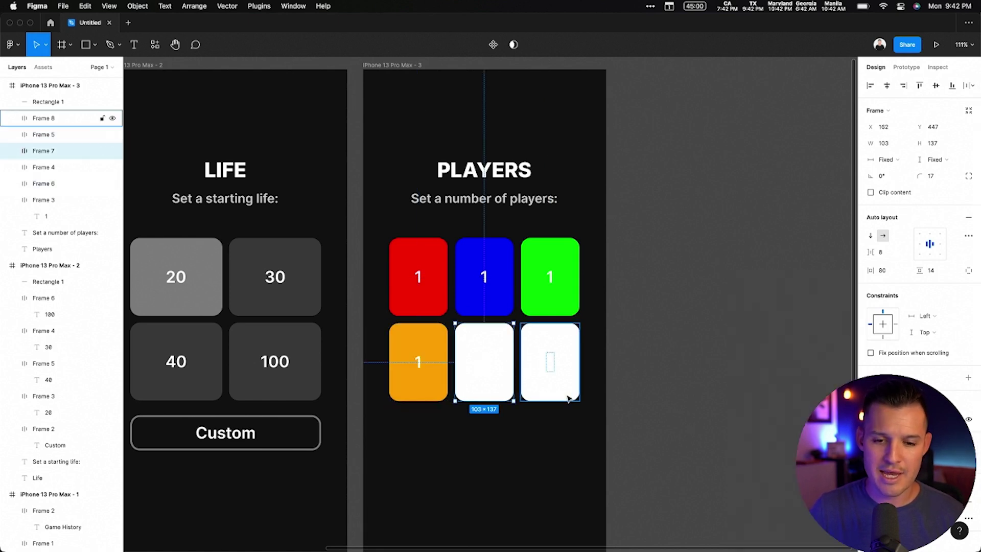
left_click(871, 419)
left_click_drag(833, 341, 857, 302)
left_click(799, 431)
left_click_drag(798, 432, 840, 432)
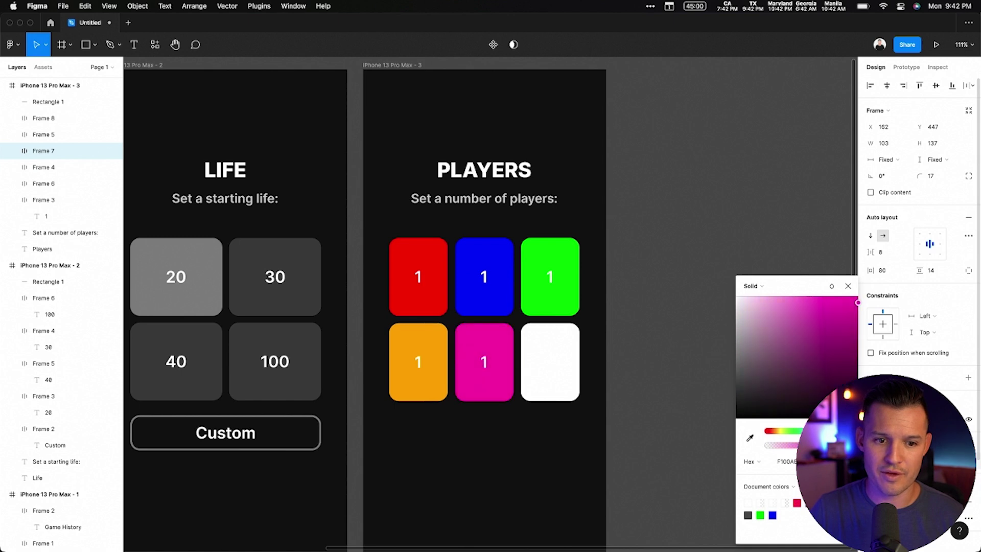
Fill the last card of the lower row with a dark grey
left_click(549, 347)
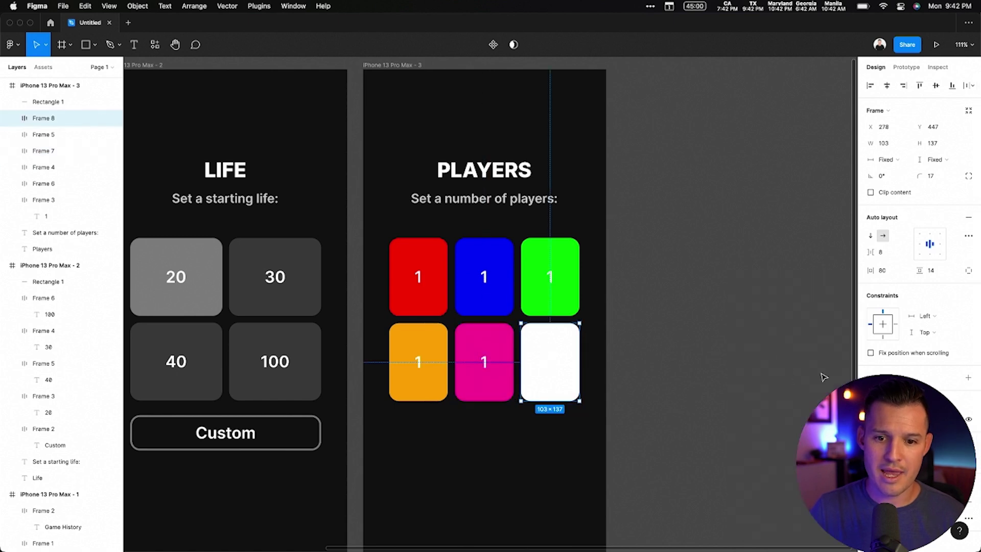
left_click(870, 419)
left_click_drag(756, 390, 716, 397)
left_click(715, 396)
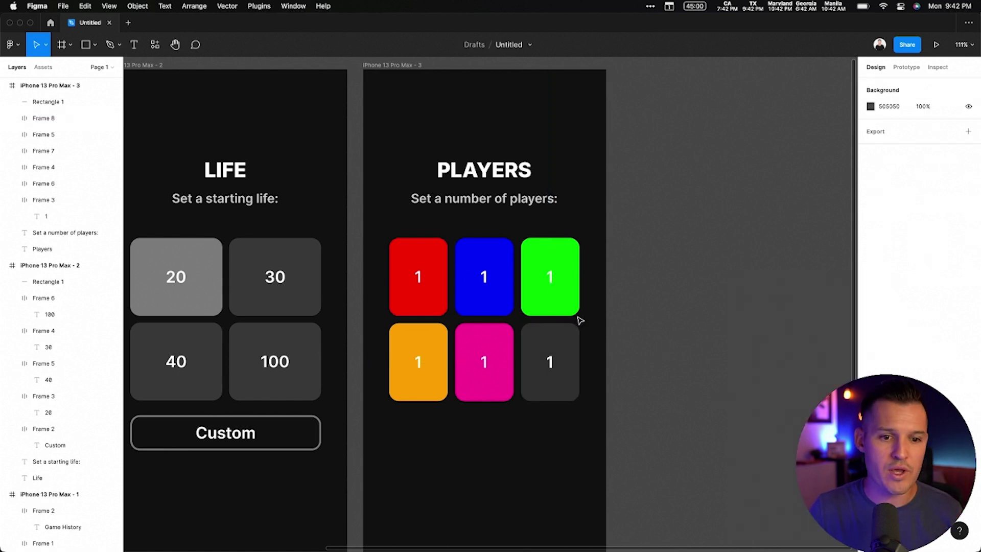
Relabel the player cards after the first one as 2, 3, 4, 5 and 6 in reading order
double_click(485, 277)
double_click(485, 277)
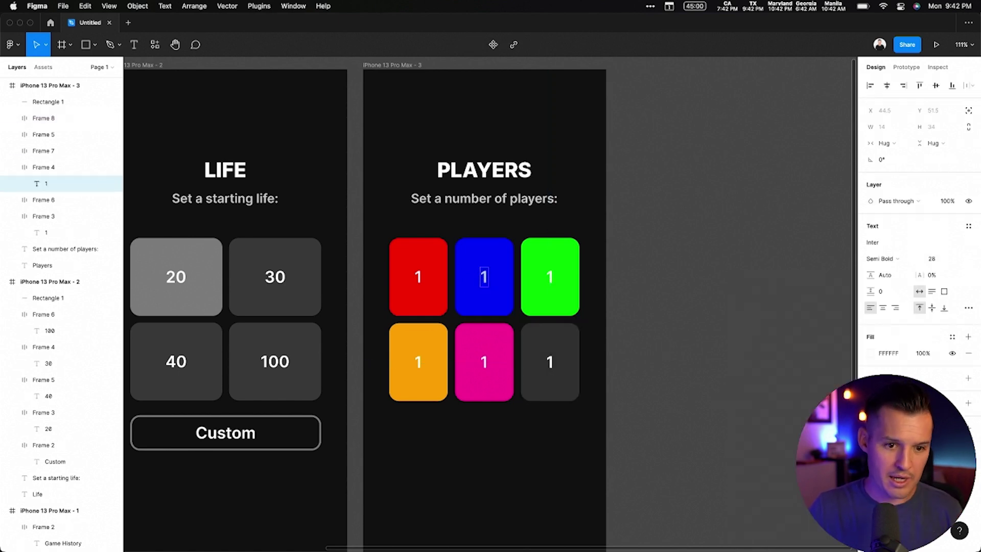
double_click(549, 275)
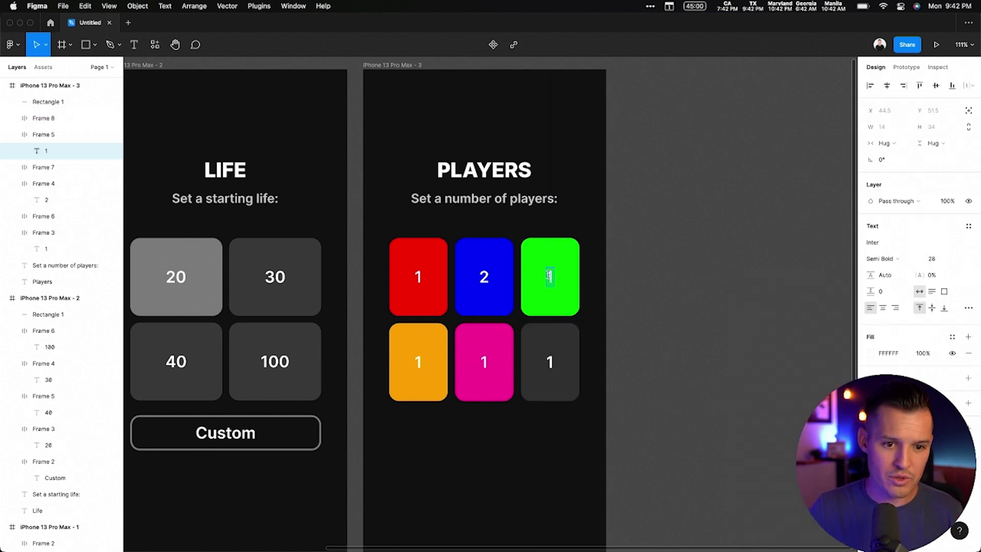
double_click(416, 362)
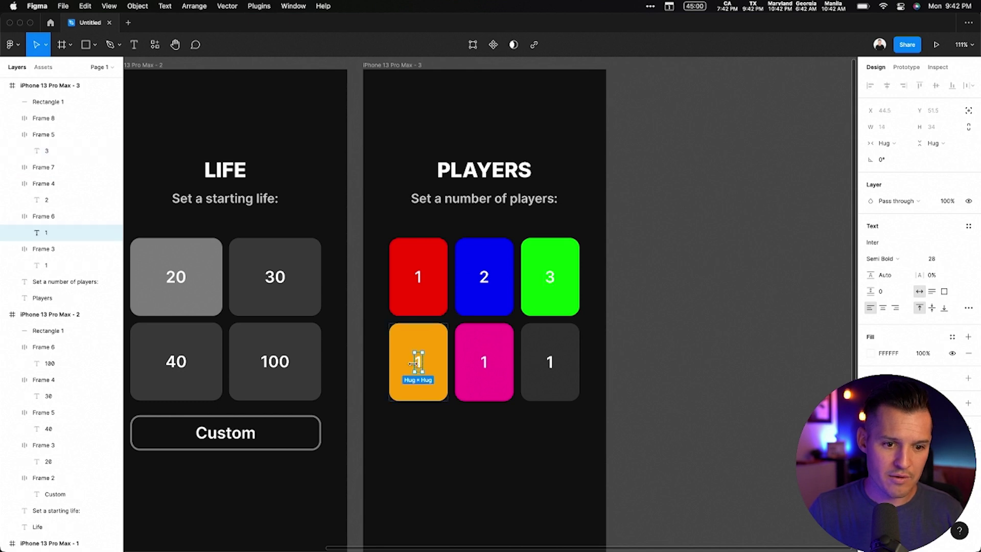
double_click(485, 362)
key("BackSpace")
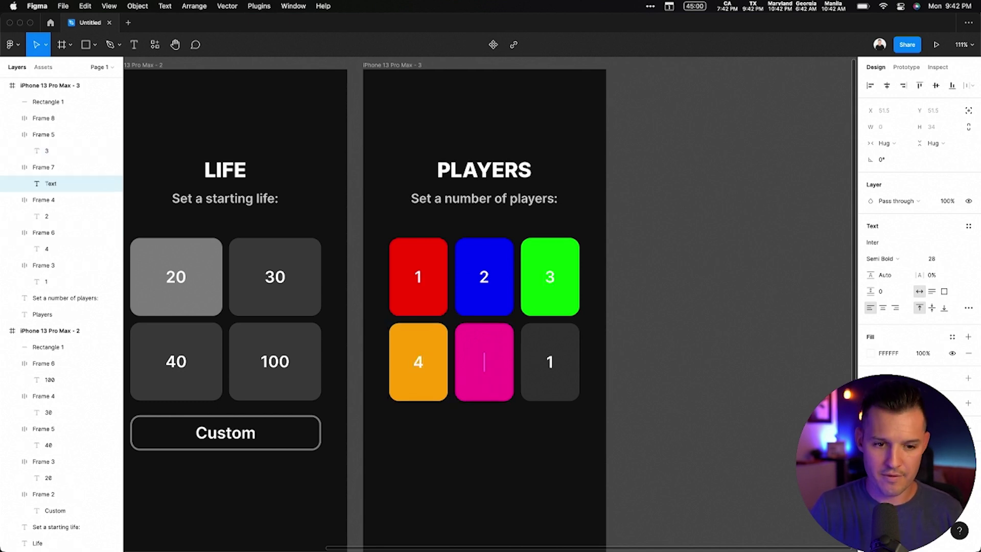
type("5")
double_click(546, 361)
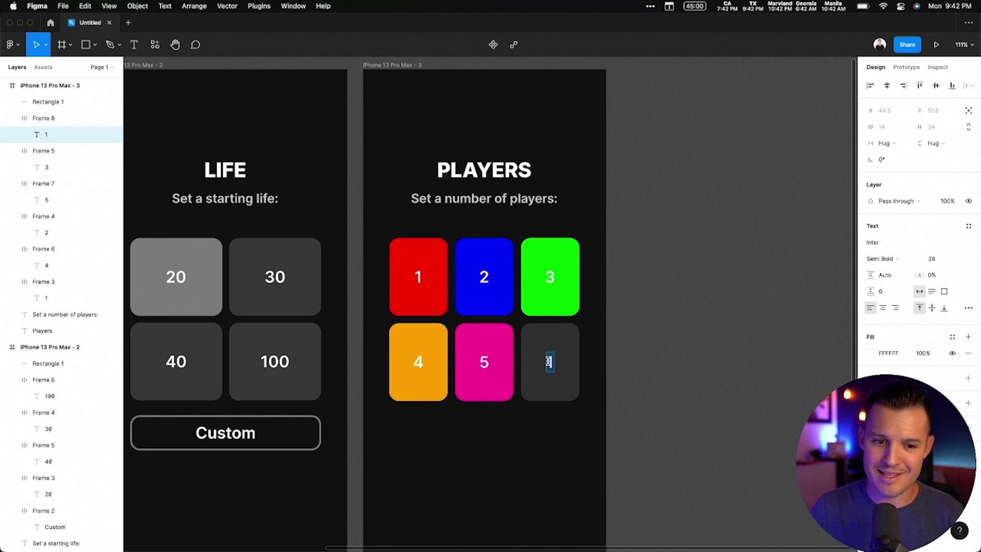
key("Escape")
left_click(629, 362)
Switch to the Nucleo icon app and dismiss its update prompt
key("minus")
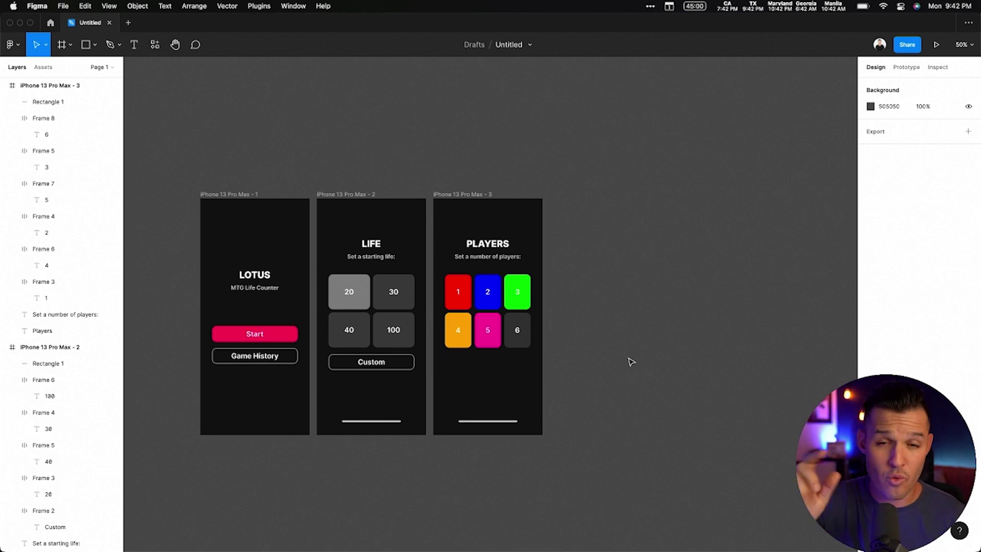
key("super+space")
type("nu")
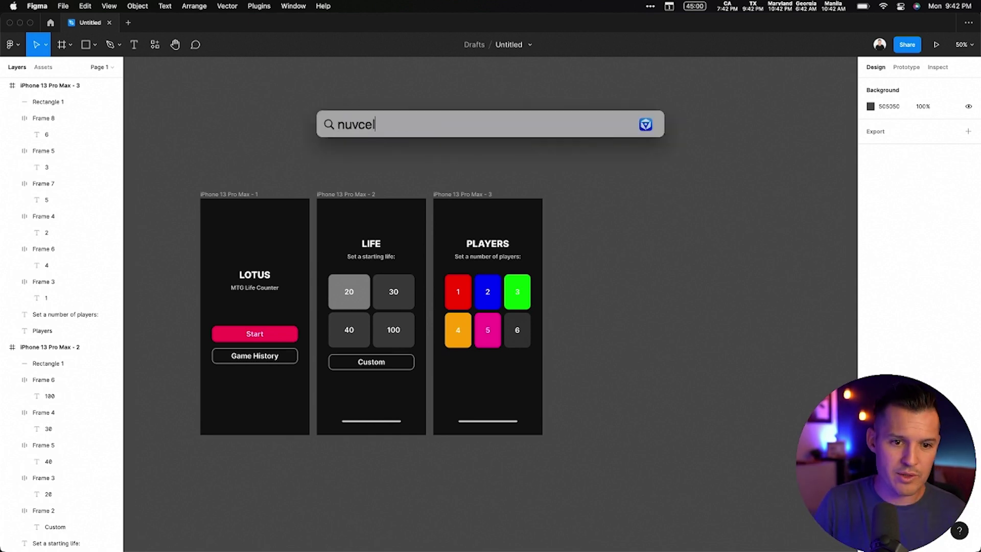
key("BackSpace")
key("BackSpace")
key("BackSpace")
type("cleo")
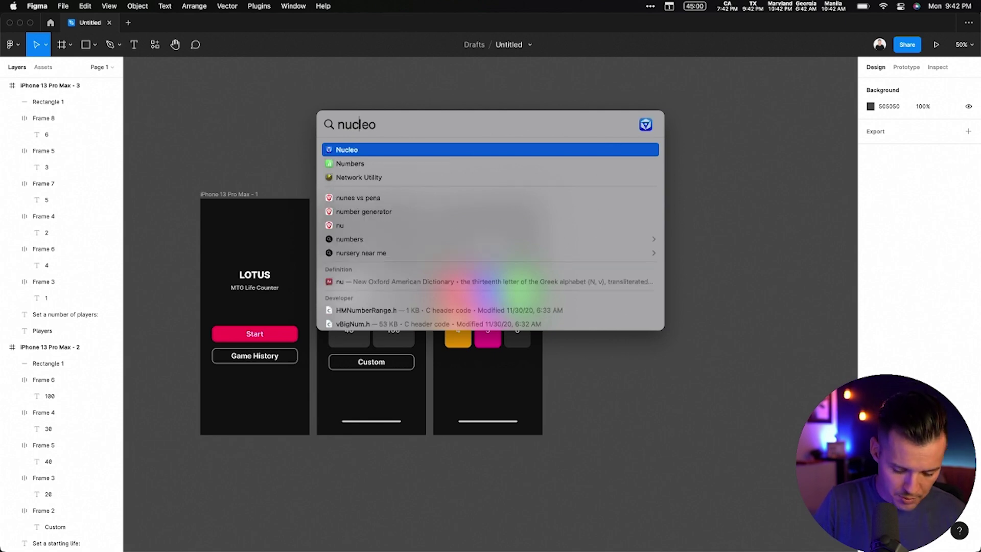
key("Escape")
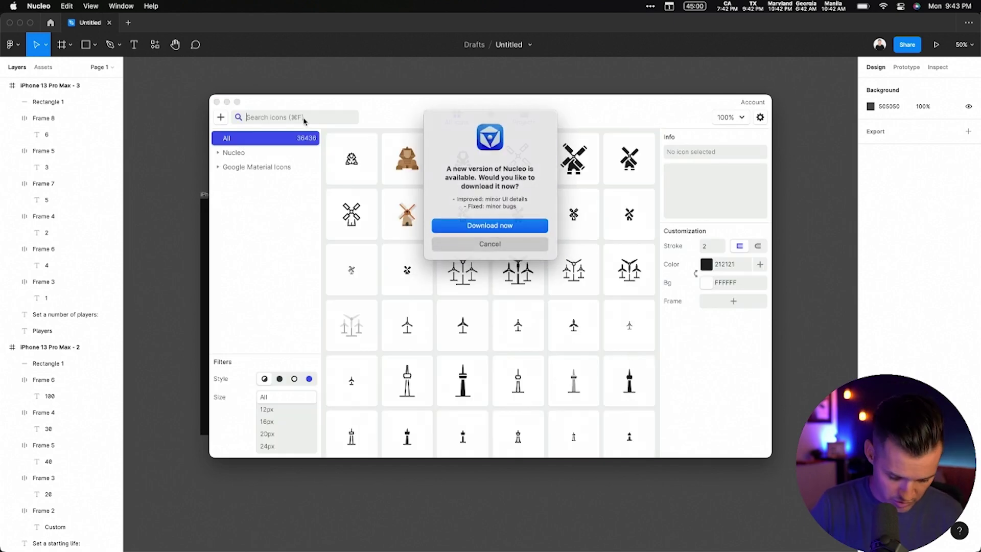
key("Return")
Search the icons for "user" and place a solid 64px user bust icon on the empty Figma canvas beside the Players screen
type("user")
scroll(521, 296, "down", 2)
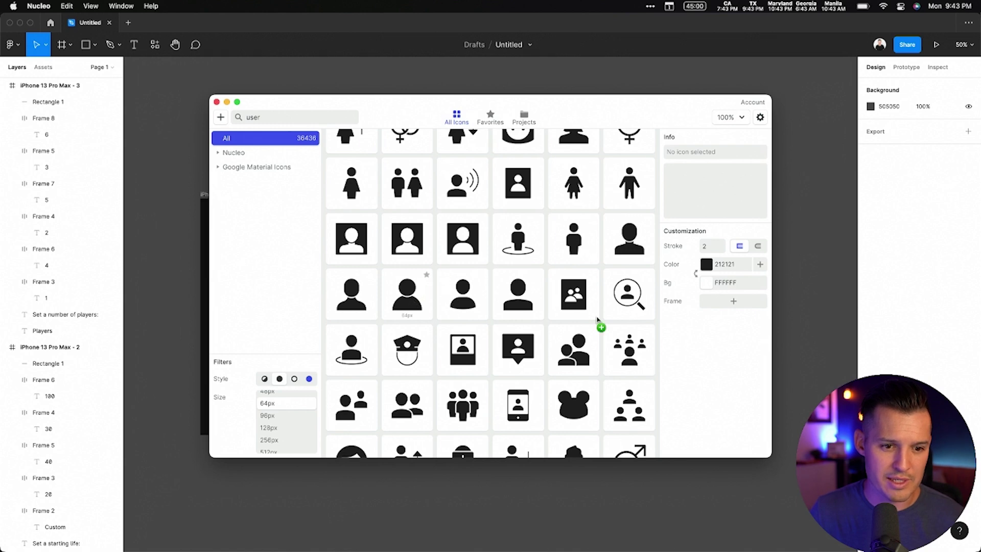
left_click_drag(583, 468, 605, 350)
left_click(587, 490)
left_click(570, 498)
left_click_drag(609, 460, 535, 515)
key("Delete")
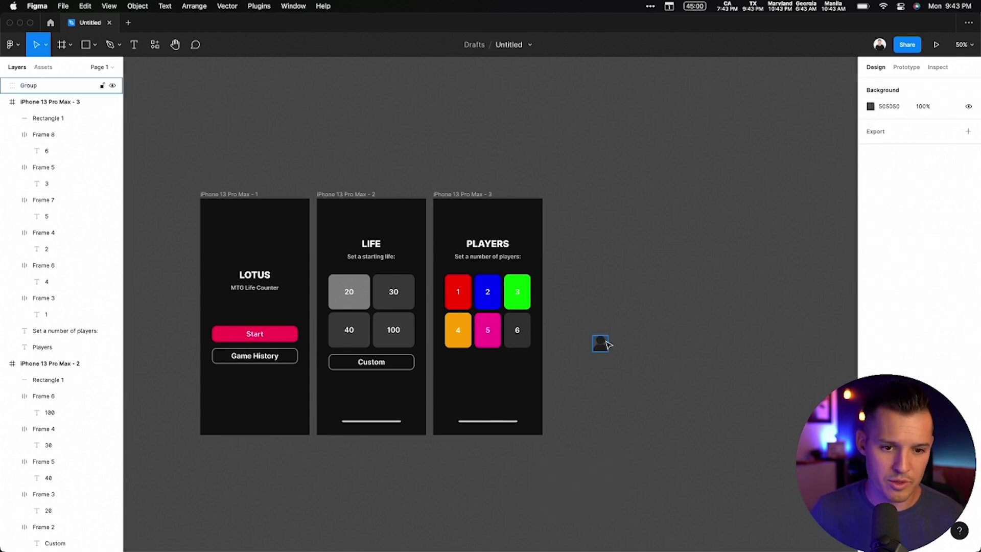
Move the user bust icon to the empty canvas above the screens and fill it with white
left_click_drag(600, 343, 609, 162)
left_click(869, 284)
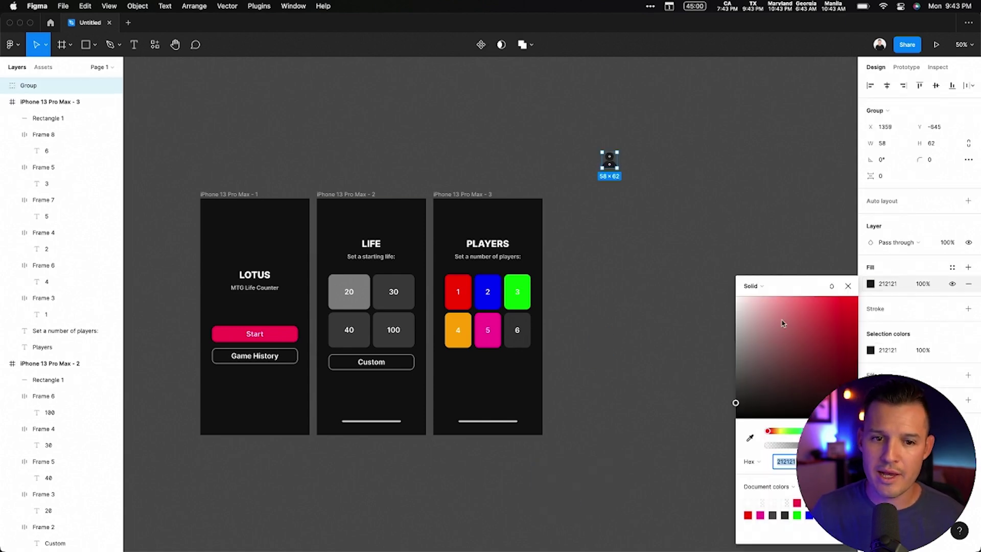
left_click_drag(781, 324, 732, 294)
left_click(633, 144)
Duplicate the Players screen beside the original and retitle the copy "LAYOUT"
left_click_drag(454, 195, 569, 214, "alt")
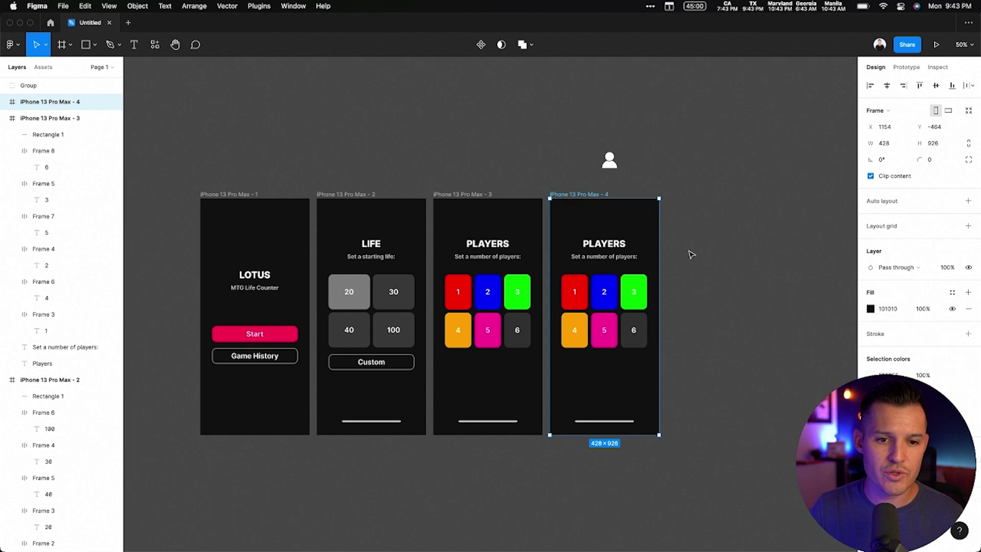
left_click(684, 271)
left_click_drag(666, 126, 464, 368)
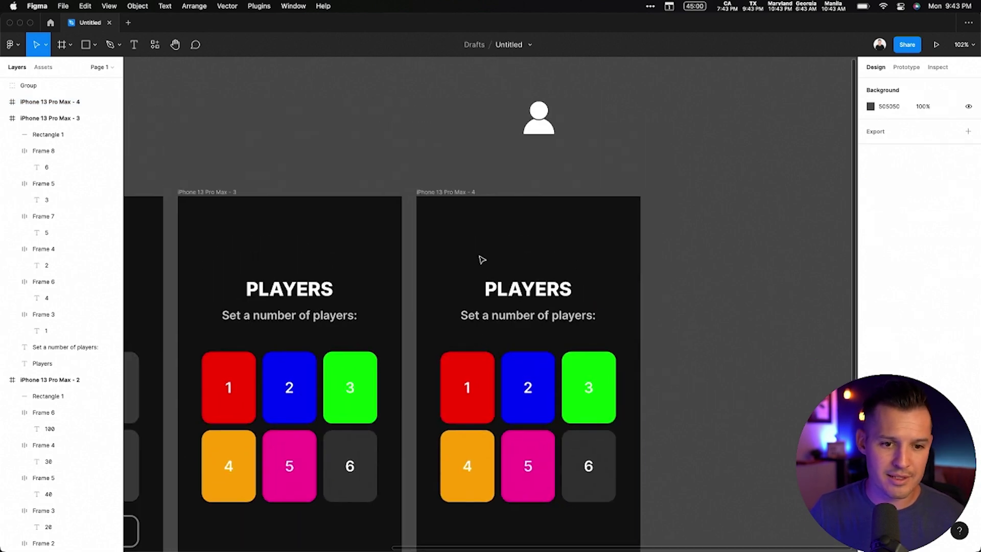
double_click(514, 287)
type("LAYOUT")
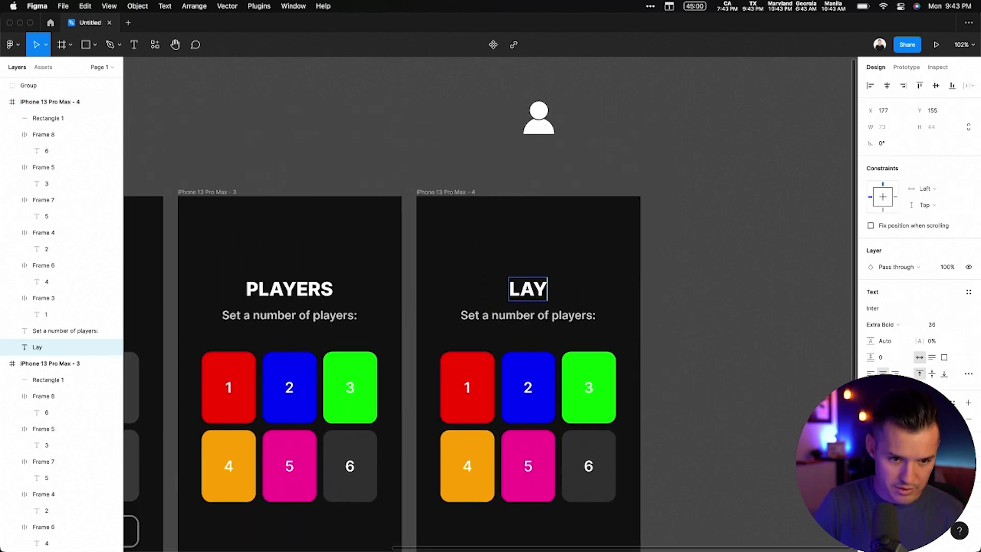
Replace the subtitle on the Layout screen with "Choose game layout"
left_click(528, 312)
double_click(527, 312)
type("C")
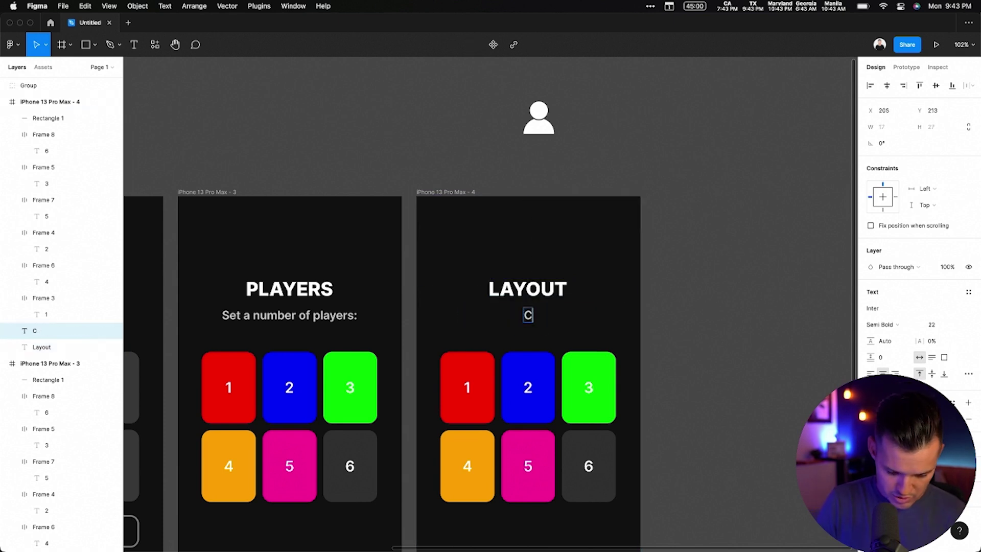
type("hoose game layout")
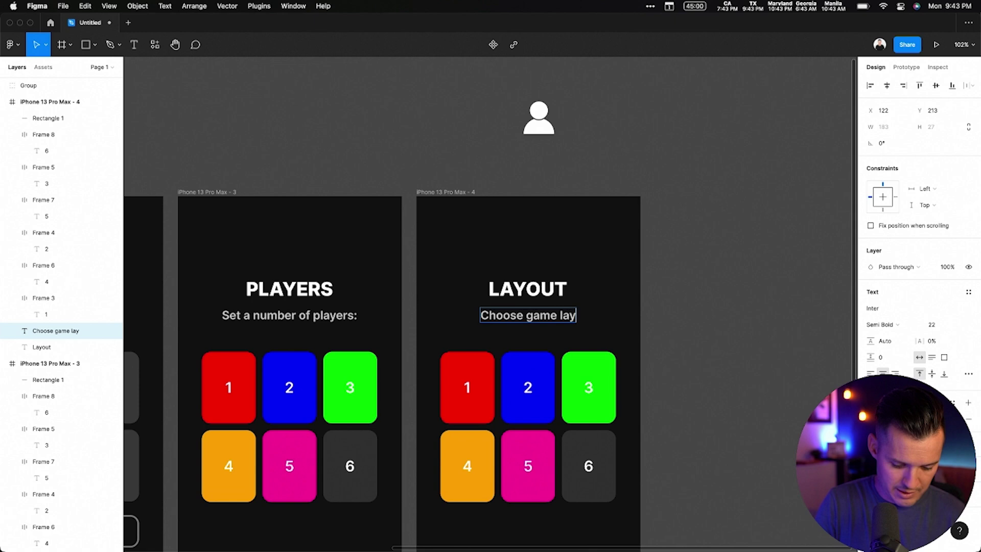
left_click(688, 316)
Delete all six numbered player cards from the Layout screen
scroll(685, 278, "down", 4)
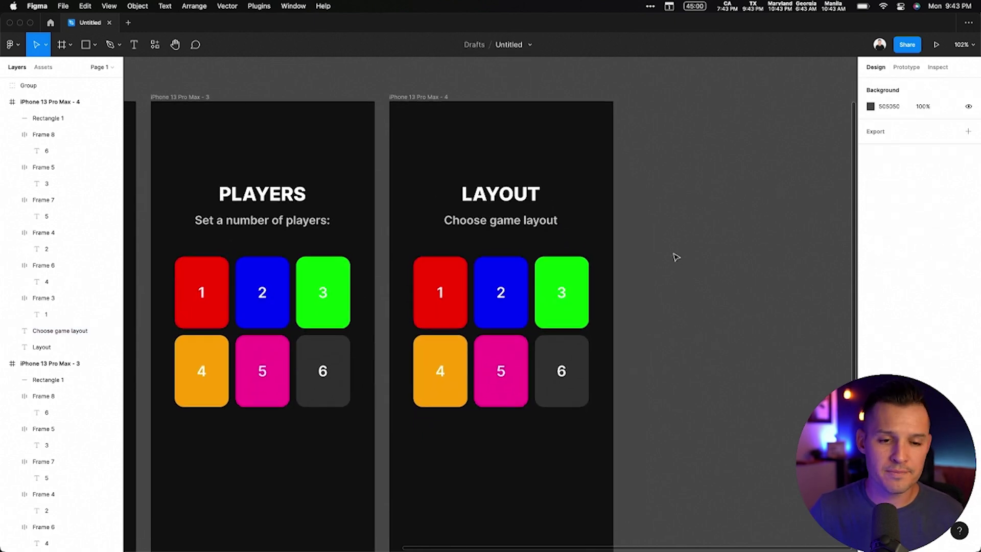
left_click(544, 397)
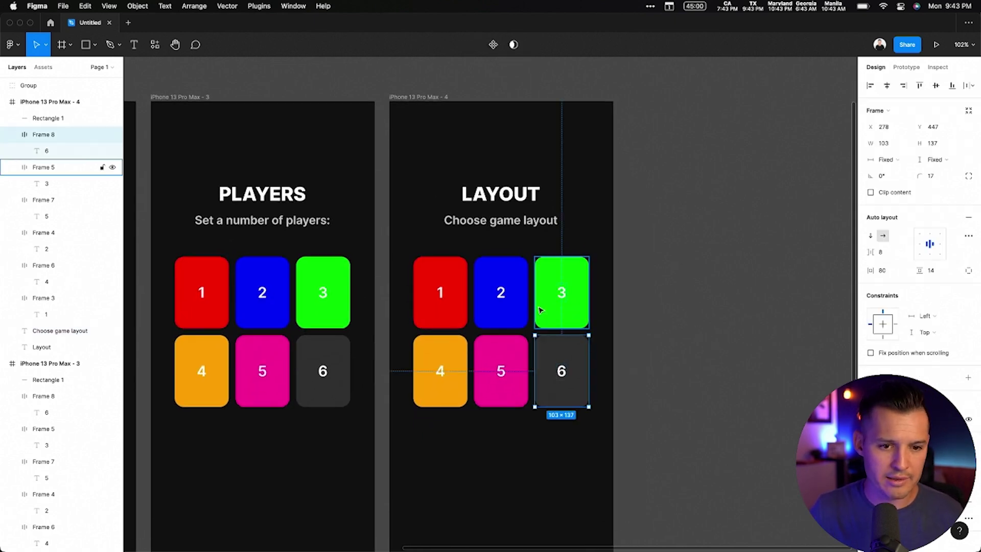
left_click(559, 307, "shift")
left_click(510, 305, "shift")
left_click(506, 363, "shift")
key("Delete")
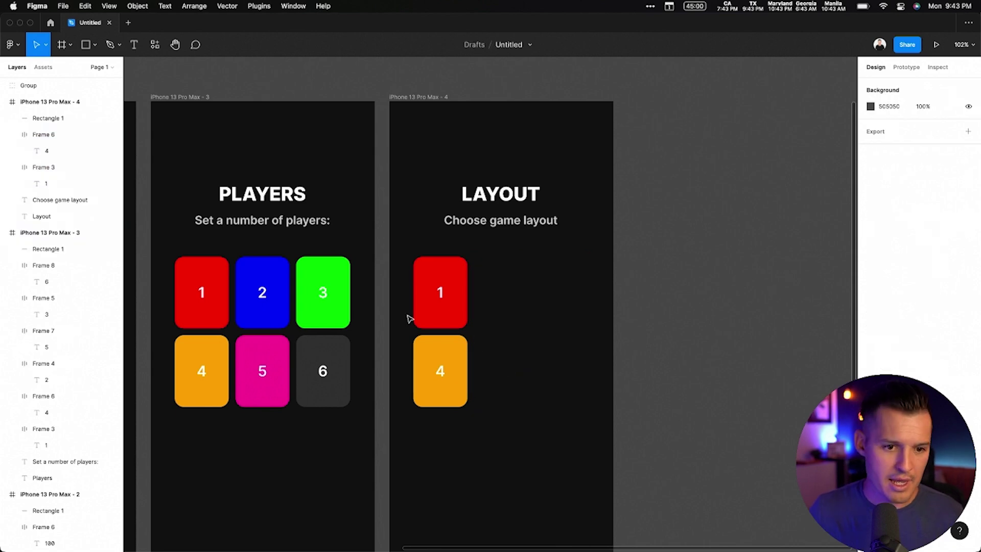
left_click(442, 308)
key("Delete")
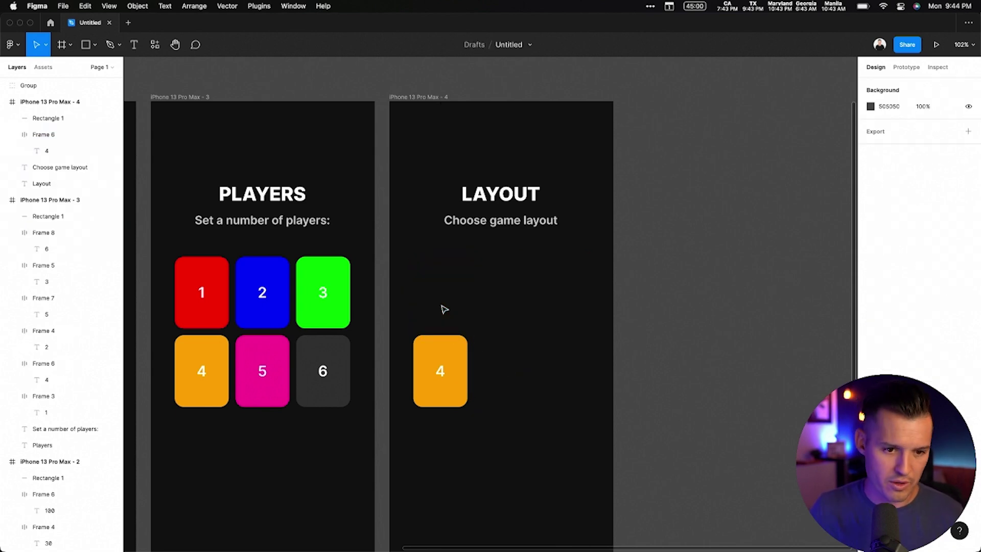
left_click(453, 363)
key("Delete")
Draw a rectangle about 193 × 383 below the subtitle on the Layout screen, with corner radius 18
key("r")
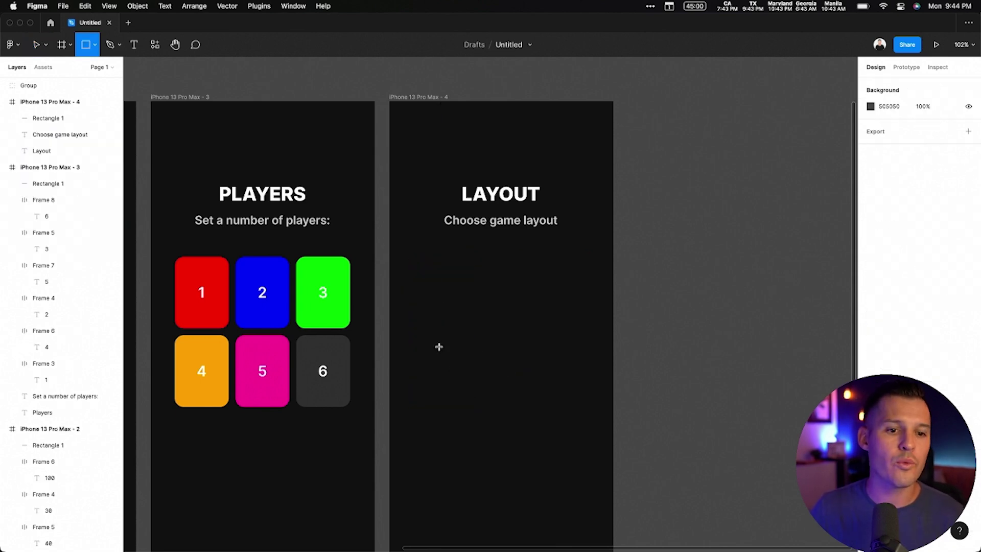
mouse_move(416, 258)
left_mouse_down()
mouse_move(475, 470)
mouse_move(517, 455)
left_mouse_up()
left_click_drag(923, 145, 121, 161)
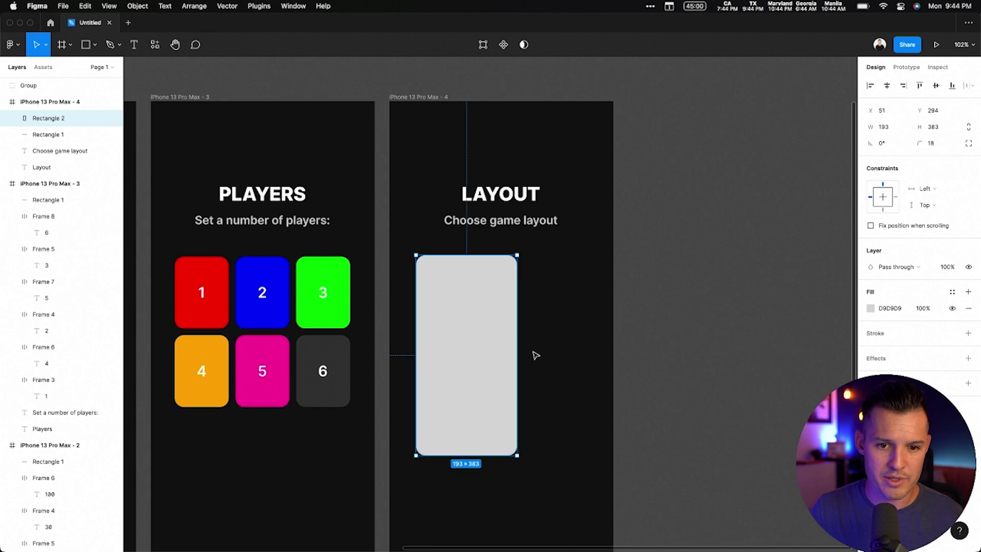
Hide the rectangle's fill and give it a white FFFFFF inside stroke of width 3 at 50% opacity
left_click(968, 333)
left_click(952, 308)
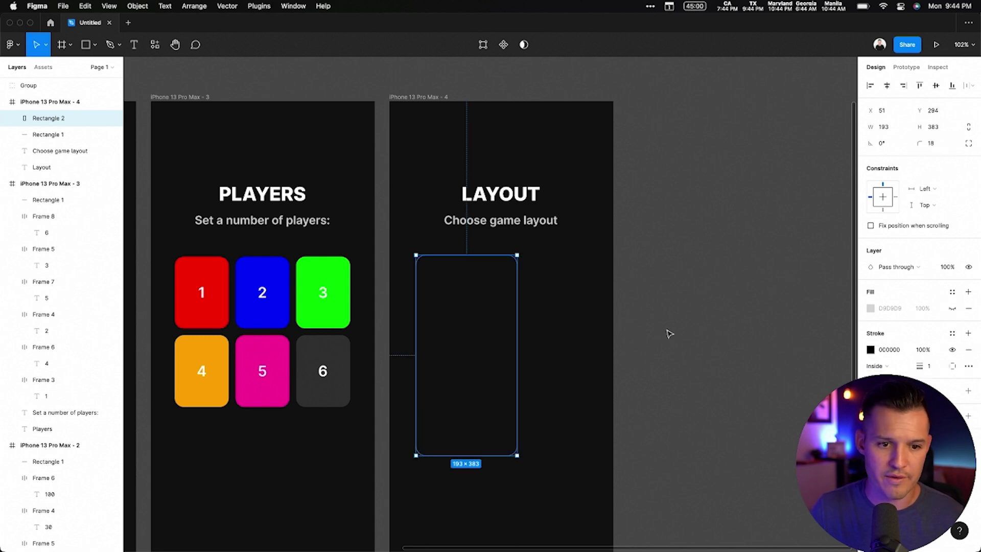
left_click(871, 348)
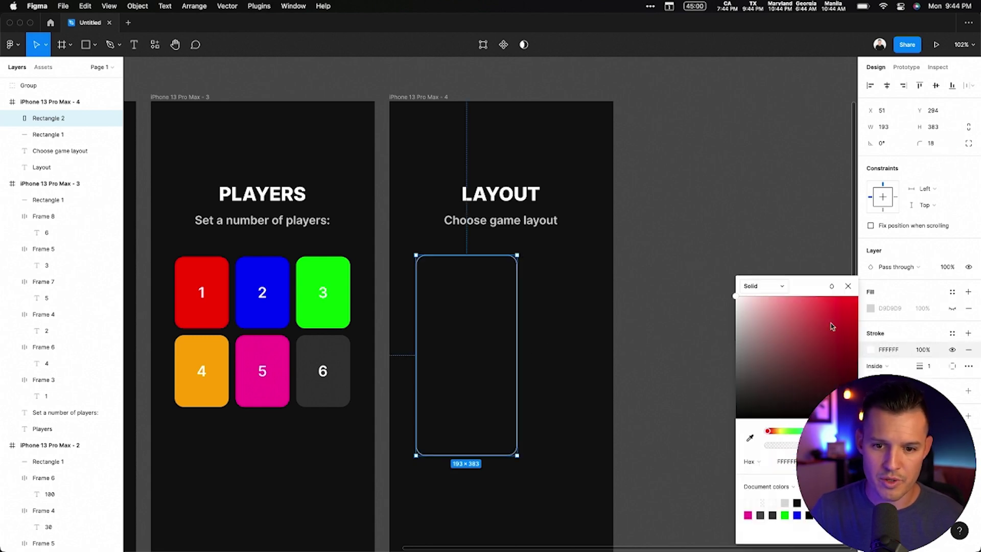
left_click(929, 366)
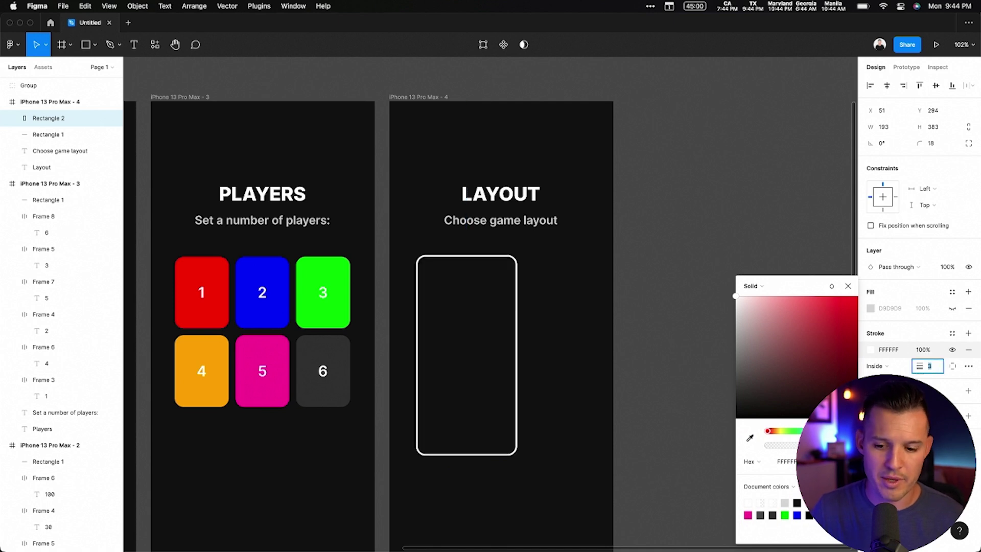
left_click(931, 351)
key("shift+Down")
key("shift+Down")
key("shift+Down")
key("shift+Down")
key("shift+Down")
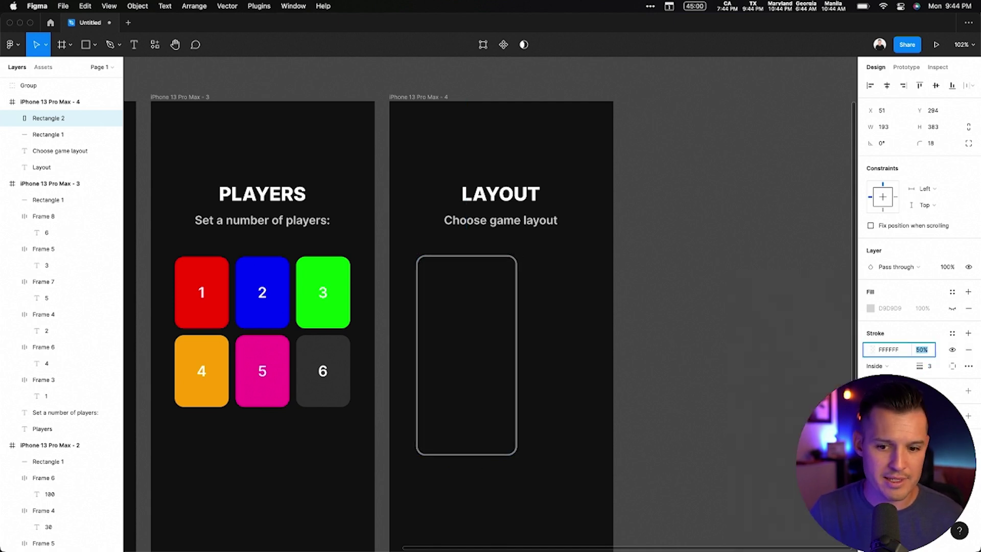
key("Escape")
left_click(659, 346)
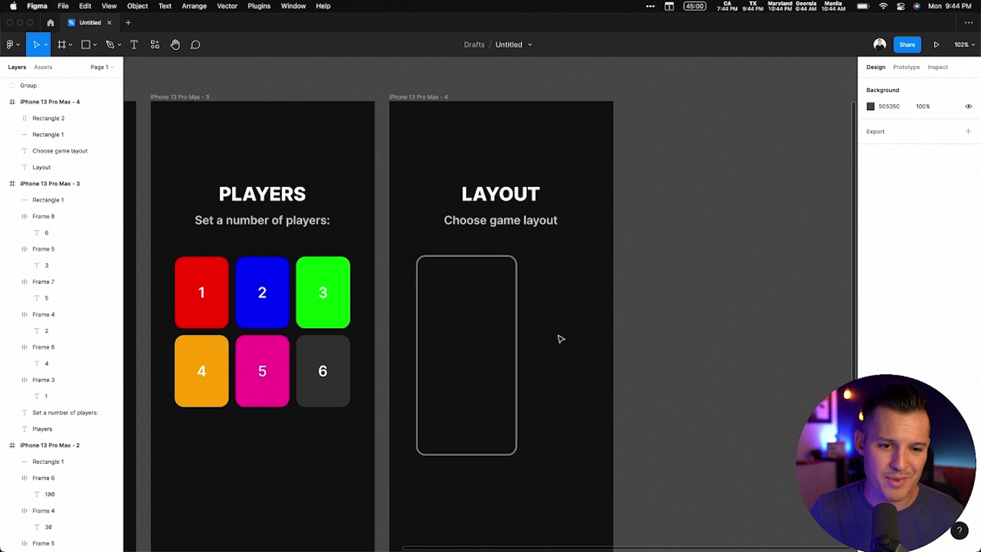
Shift the outlined rectangle 10 px to the left and scale it down to about 155 × 316
left_click(515, 332)
key("shift+Left")
left_click_drag(512, 455, 491, 419)
Paste a copy of the outline inside itself and shrink it to about 139 × 167 in the upper part
left_click_drag(669, 460, 373, 220)
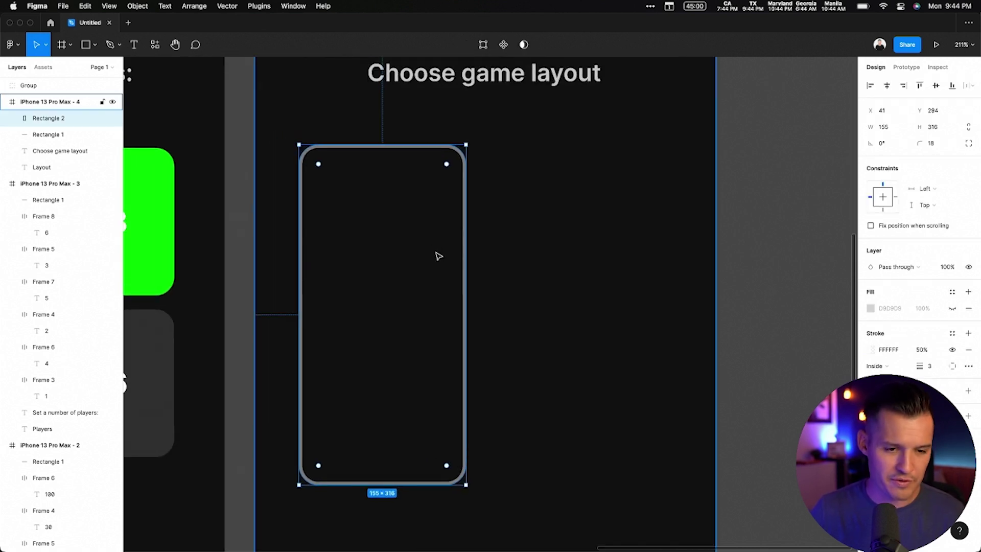
key("super+v")
left_click_drag(466, 145, 453, 161)
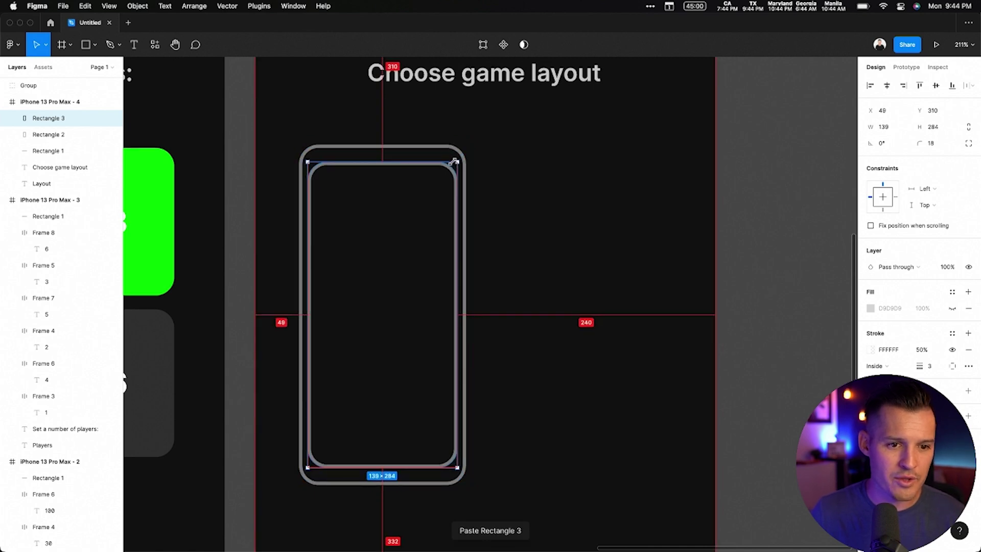
left_click_drag(395, 467, 386, 341)
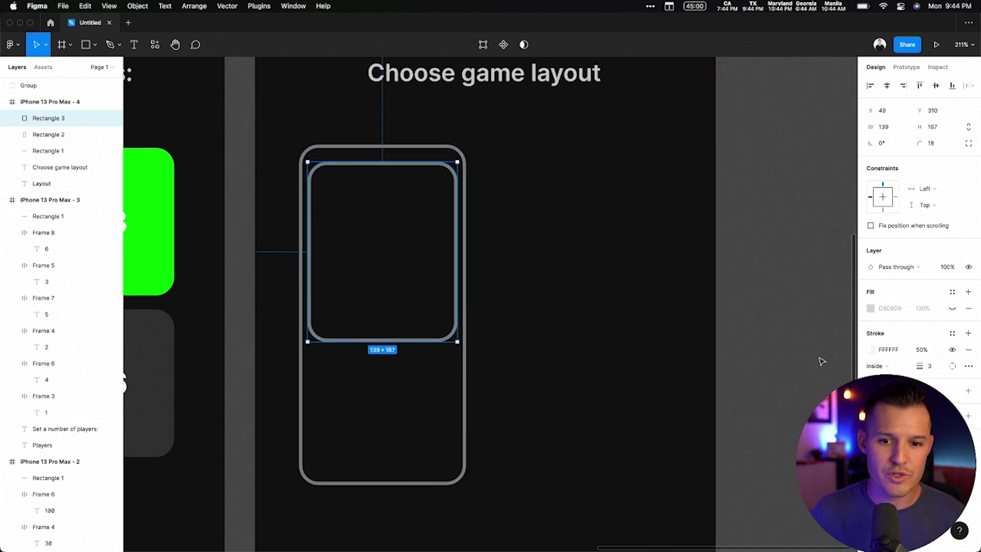
Show the inner rectangle's fill, hide its stroke and set the fill to dark grey 353535
left_click(950, 309)
left_click(952, 349)
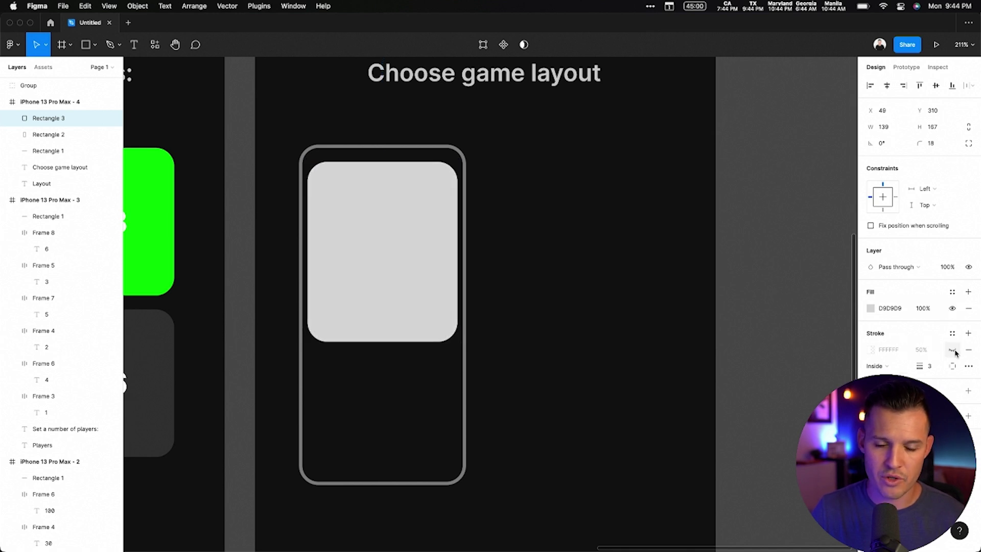
left_click(870, 308)
left_click_drag(782, 378, 707, 394)
Nudge the inner card up to Y 303 and reduce its corner radius to 12
key("Up")
key("Up")
key("Up")
key("Up")
key("Up")
key("Up")
key("Up")
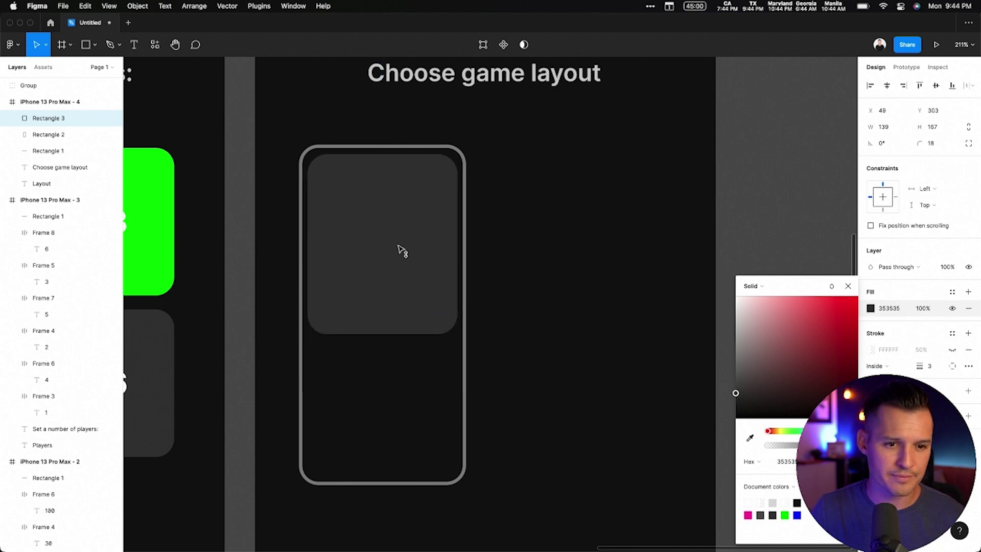
left_click_drag(440, 177, 445, 173)
left_click(500, 176)
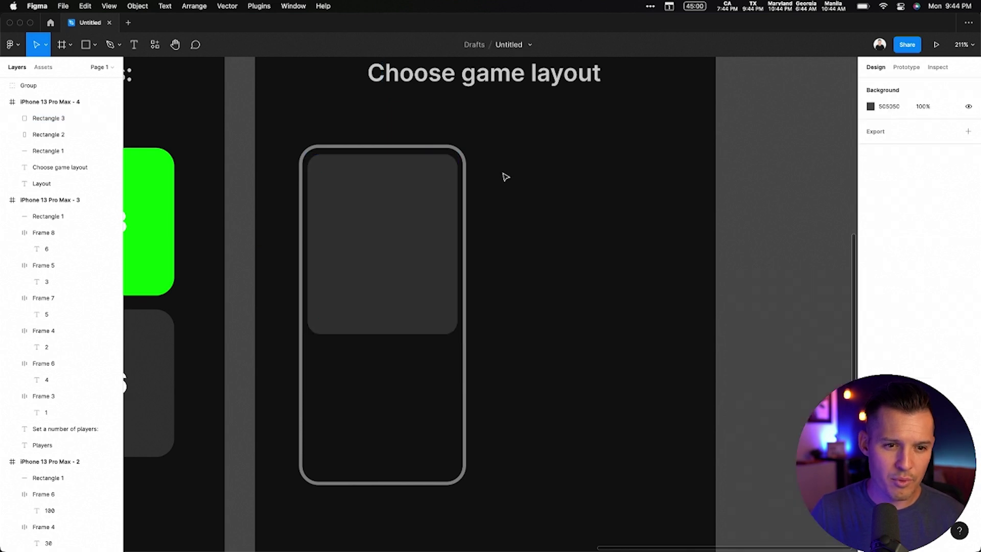
Duplicate the grey card directly below itself and extend the outline to a height of about 358 to enclose both
left_click_drag(383, 210, 390, 385)
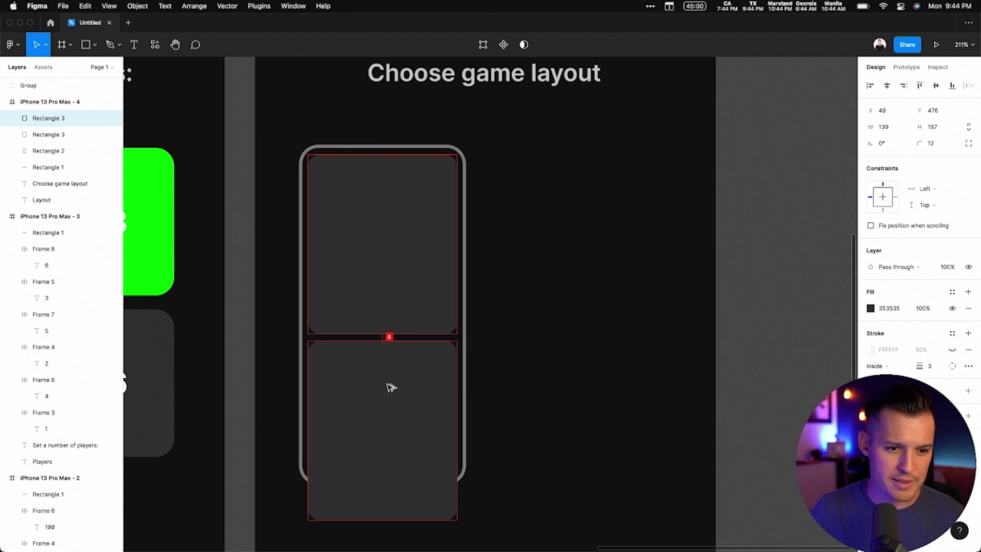
scroll(460, 368, "down", 2)
left_click(464, 351)
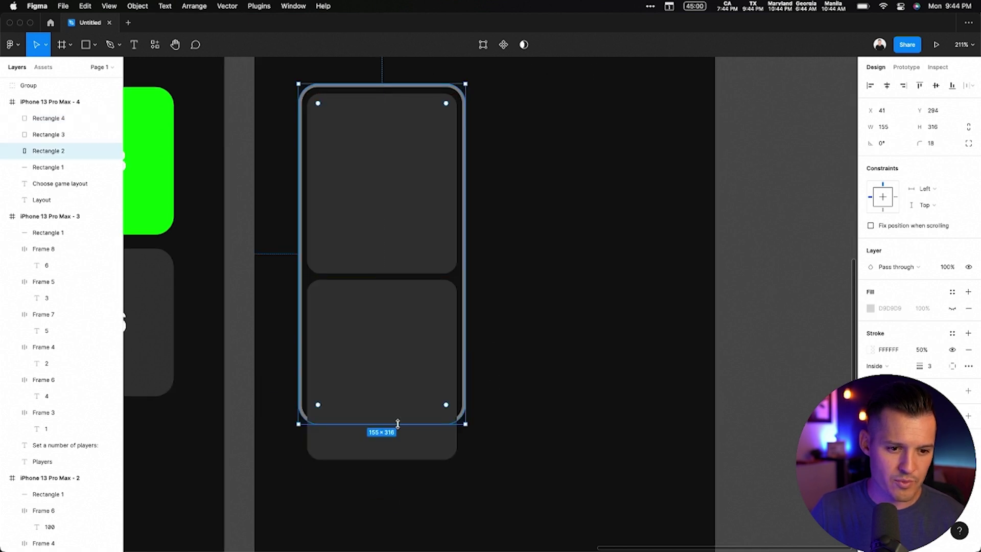
left_click_drag(393, 421, 392, 468)
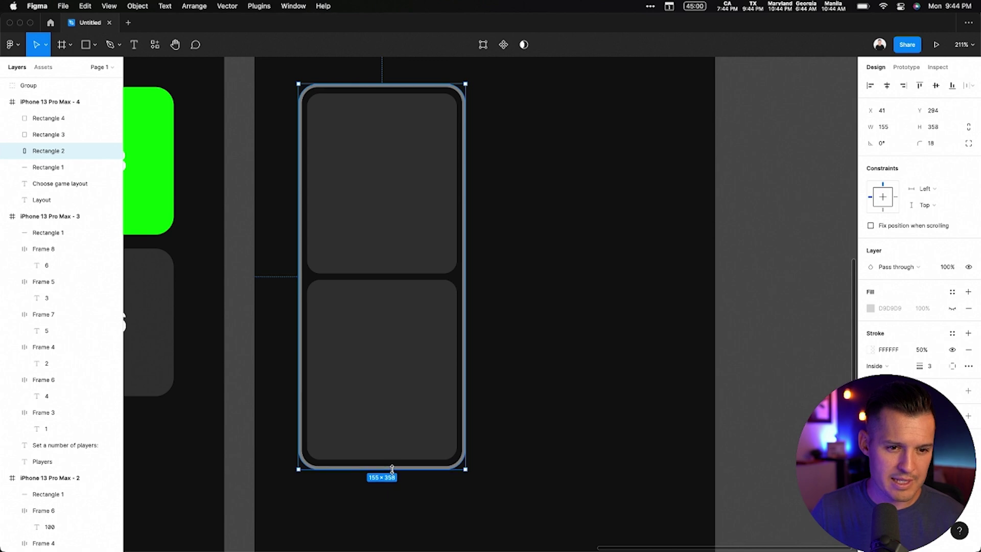
left_click(741, 337)
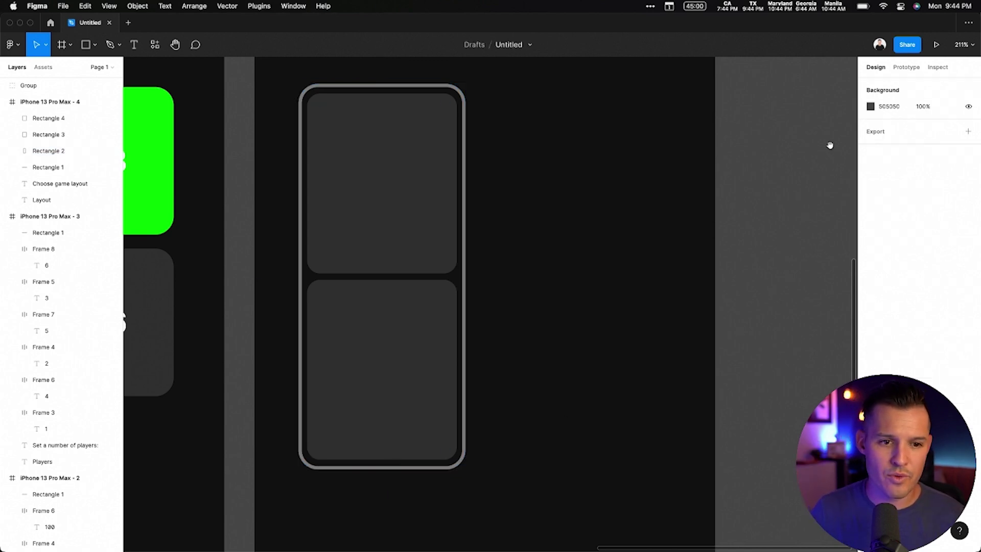
Scale both grey cards down together about their centre to about 131 × 157 each
left_click_drag(830, 147, 819, 349)
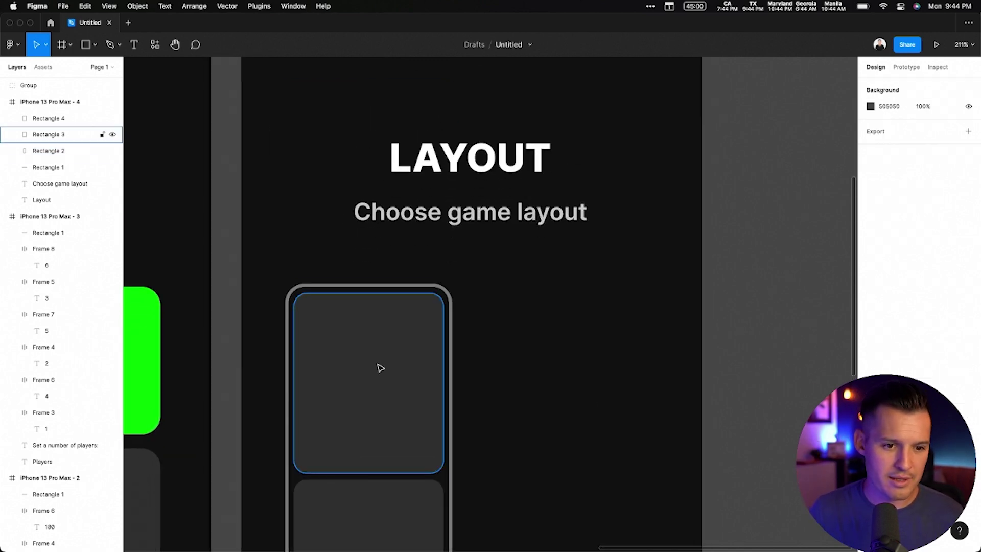
left_click_drag(378, 411, 401, 289)
left_click(402, 289)
left_click(419, 384, "shift")
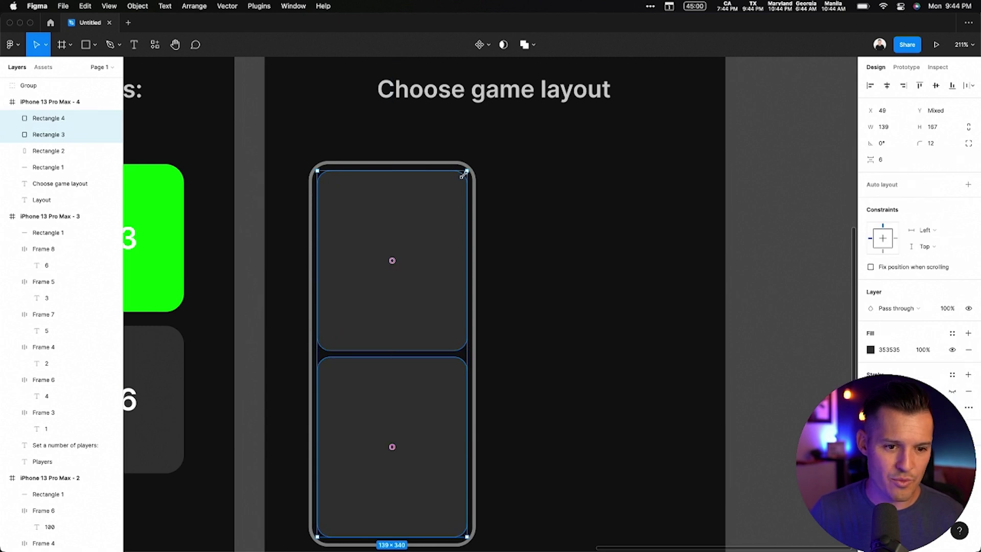
left_click_drag(463, 175, 460, 182)
left_click(520, 196)
Reposition the two grey cards with a gap of about 14 and centre the pair within the outline
left_click_drag(429, 238, 427, 230)
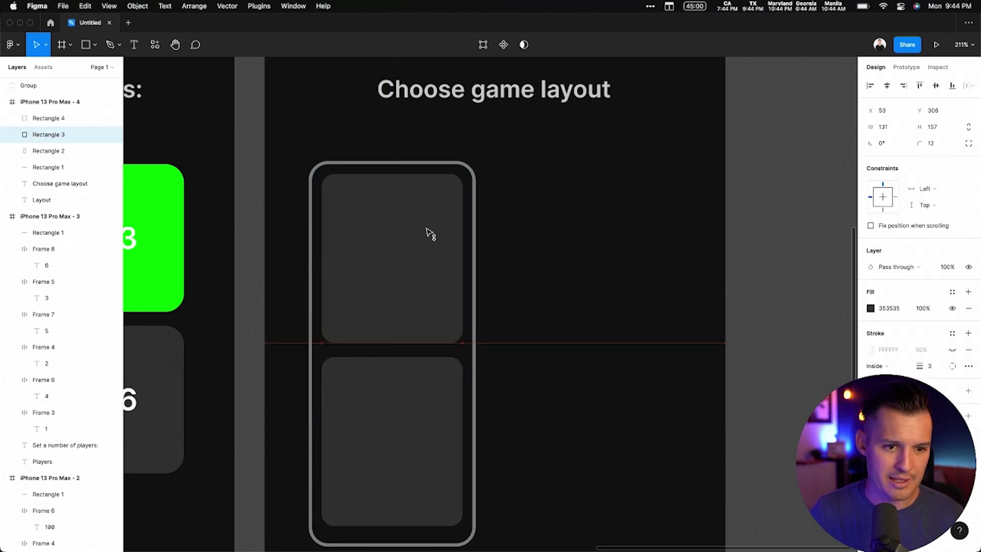
left_click(409, 394, "shift")
left_click_drag(409, 394, 409, 398)
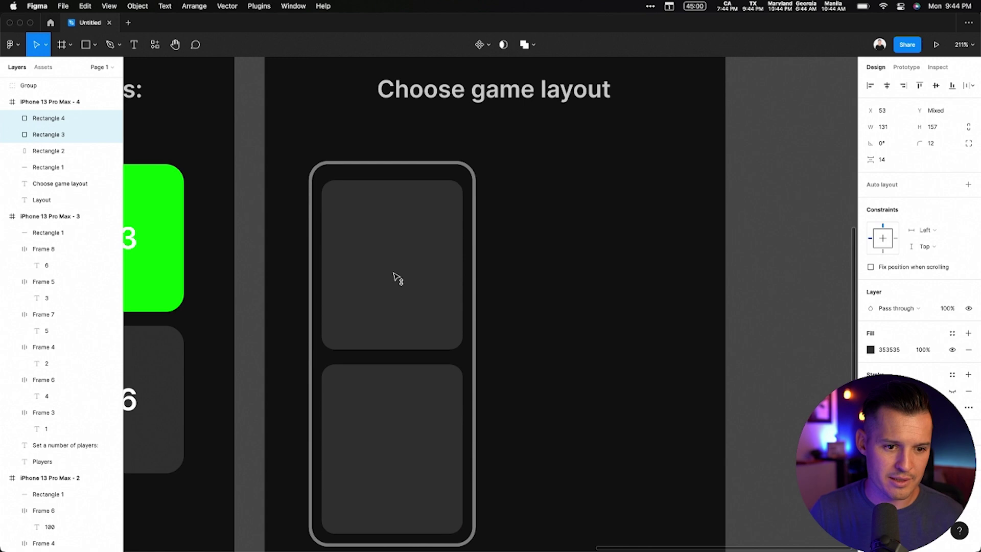
left_click_drag(397, 278, 394, 275)
left_click(558, 267)
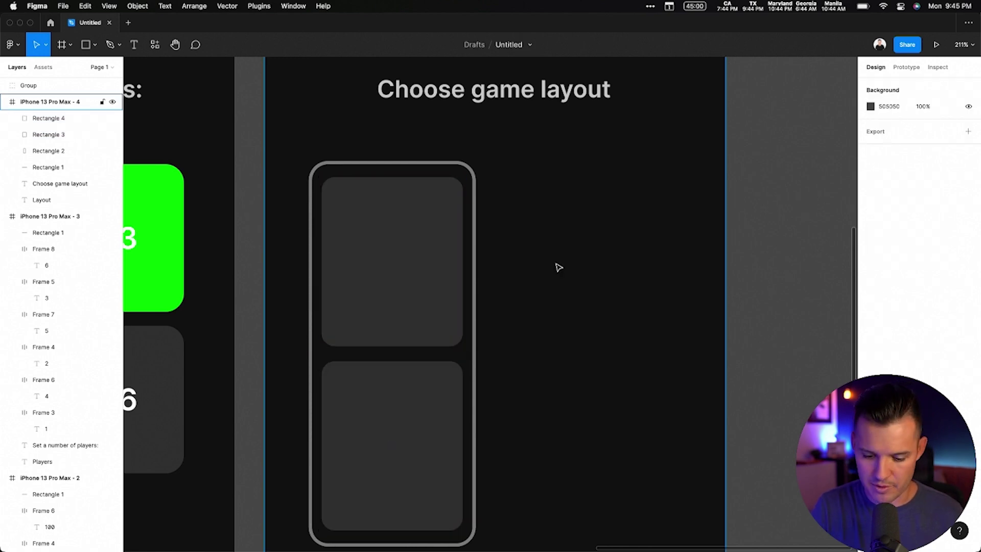
Move the white user icon into the upper grey card and scale it to about 39 × 42
key("shift+0")
left_click_drag(623, 129, 599, 267)
left_click_drag(471, 157, 419, 288)
key("z")
left_click_drag(366, 269, 573, 412)
left_click_drag(359, 153, 468, 291)
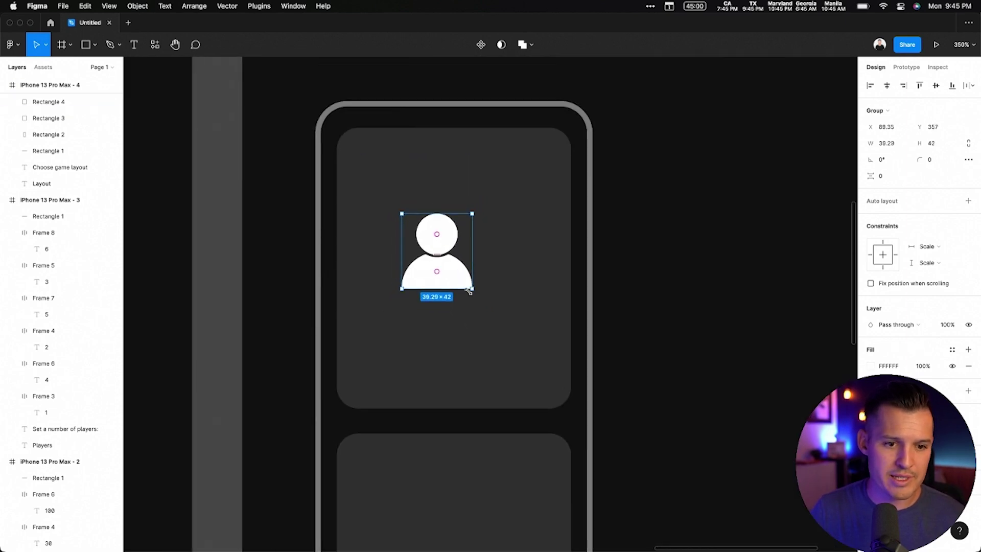
Rotate the white user icon in the upper grey card 180° so that it is upside down
left_click_drag(470, 210, 415, 273)
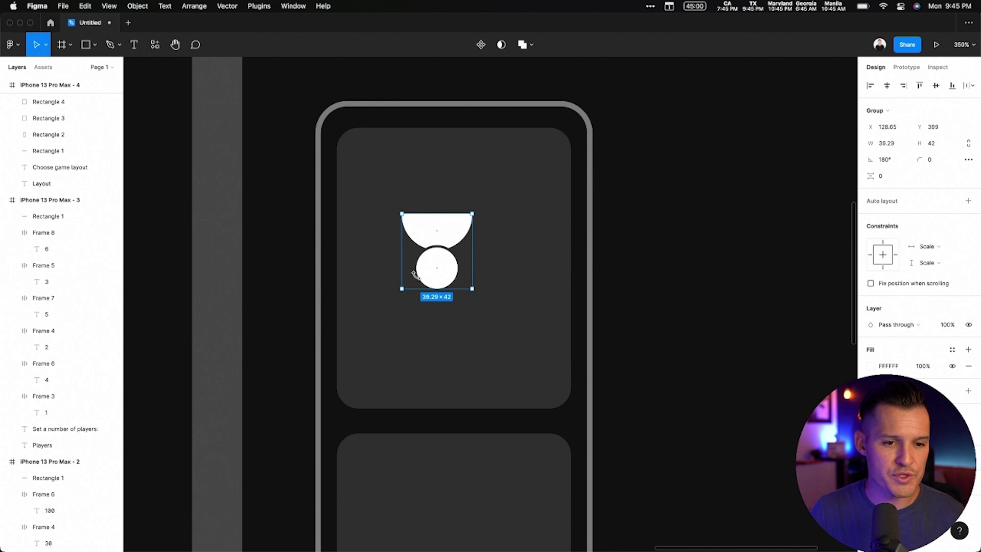
left_click_drag(437, 230, 463, 236)
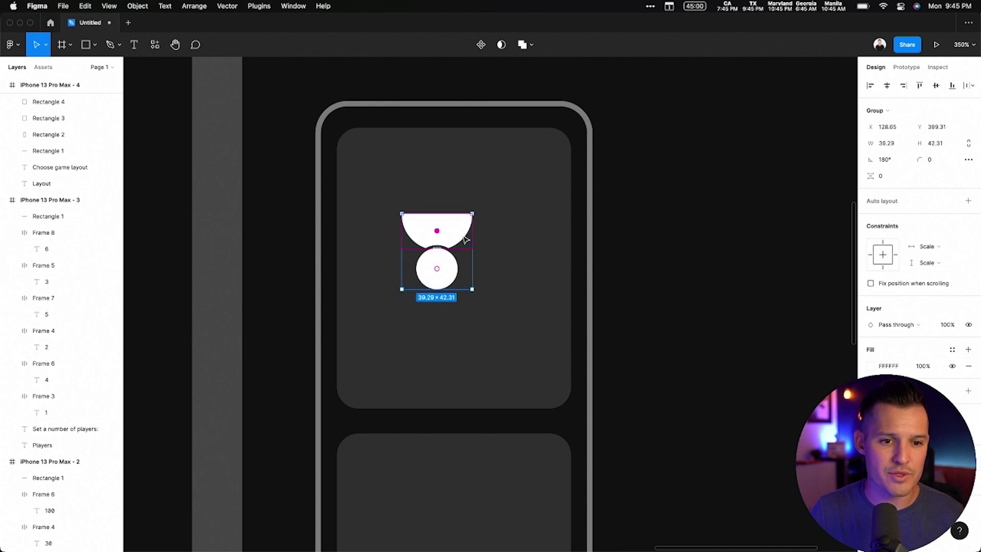
left_click(458, 280)
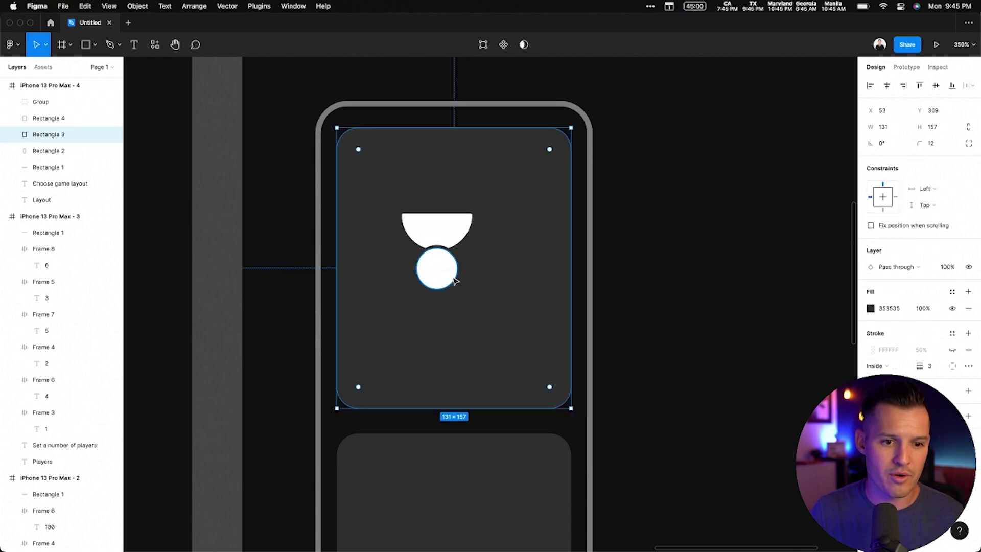
Duplicate the user icon into the lower grey card and rotate the copy back to 0° so it stands upright
left_click(438, 275)
left_click_drag(439, 276, 456, 289)
left_click_drag(512, 269, 465, 442)
left_click_drag(462, 408, 399, 385)
scroll(459, 307, "down", 3)
key("shift+0")
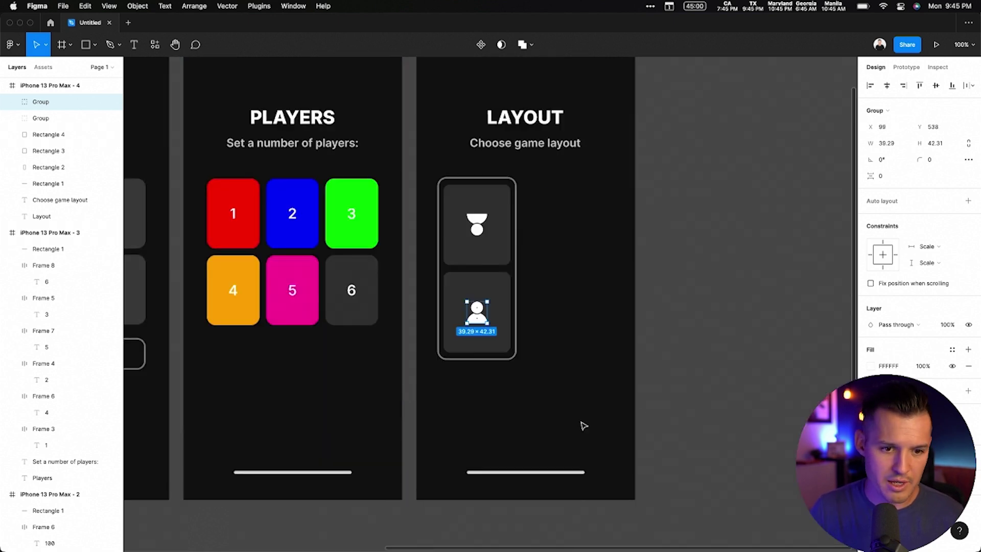
Group the outline, both grey cards and their icons, and duplicate the group beside the original with a gap of 18
left_click_drag(566, 358, 430, 174)
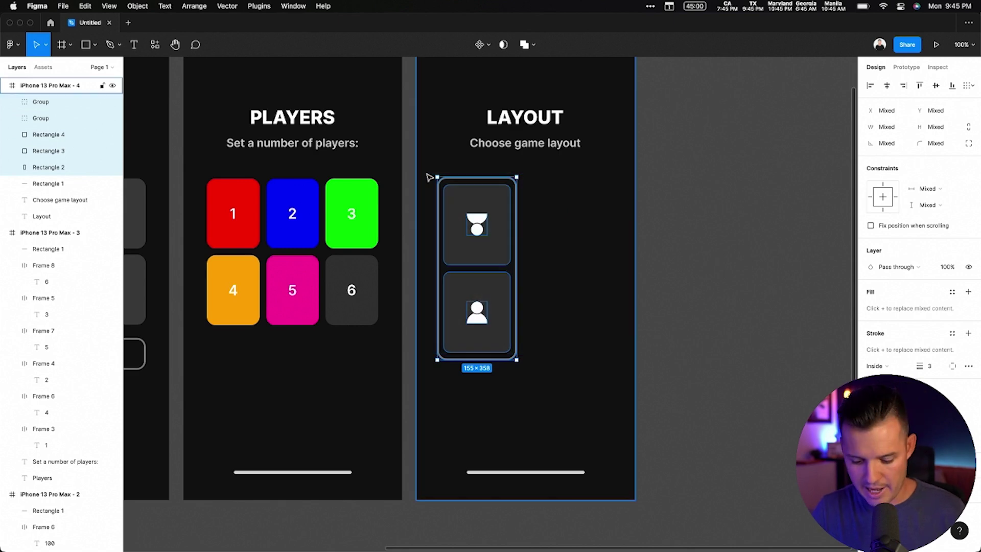
key("super+g")
mouse_move(468, 217)
left_mouse_down()
mouse_move(557, 224)
mouse_move(482, 226)
left_mouse_up()
left_click(477, 224, "shift")
scroll(621, 222, "up", 5, "ctrl")
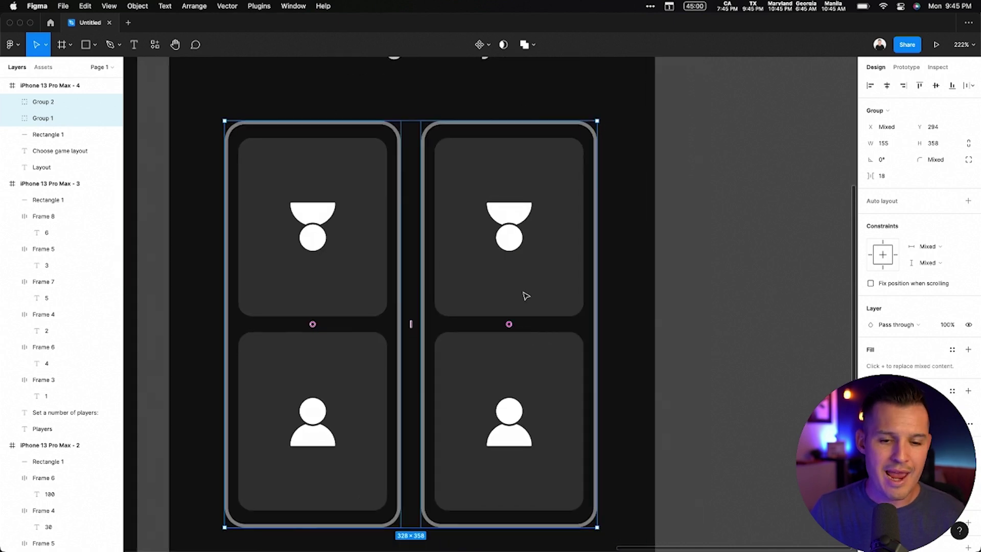
Rotate both user icons in the second layout group sideways so that their heads point right
double_click(514, 227)
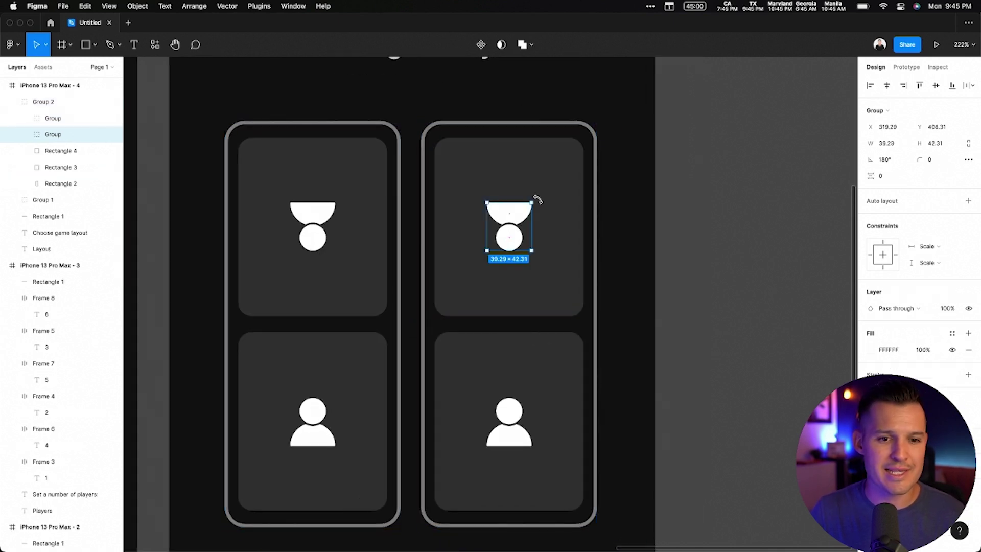
left_click_drag(532, 201, 482, 197)
left_click(517, 432)
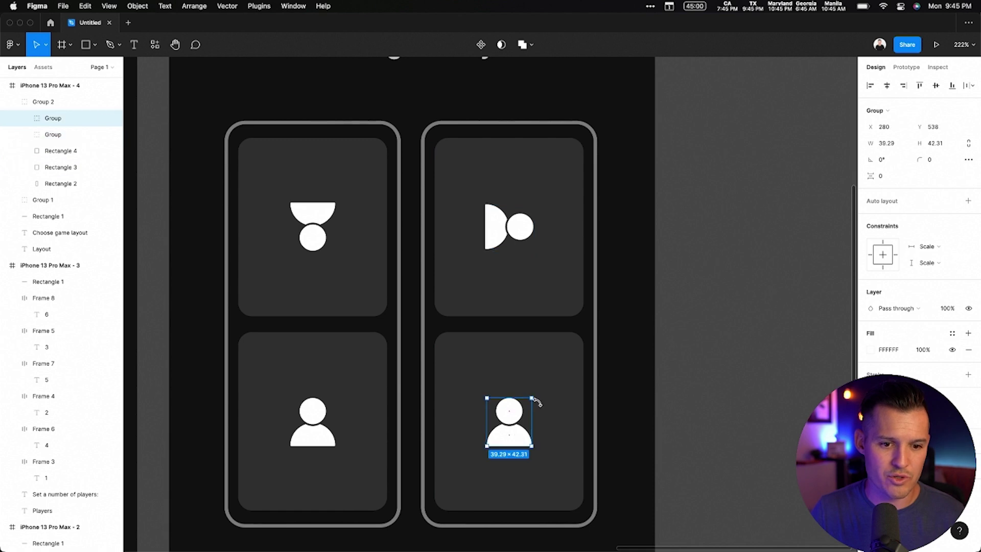
left_click_drag(537, 397, 536, 452)
left_click(703, 361)
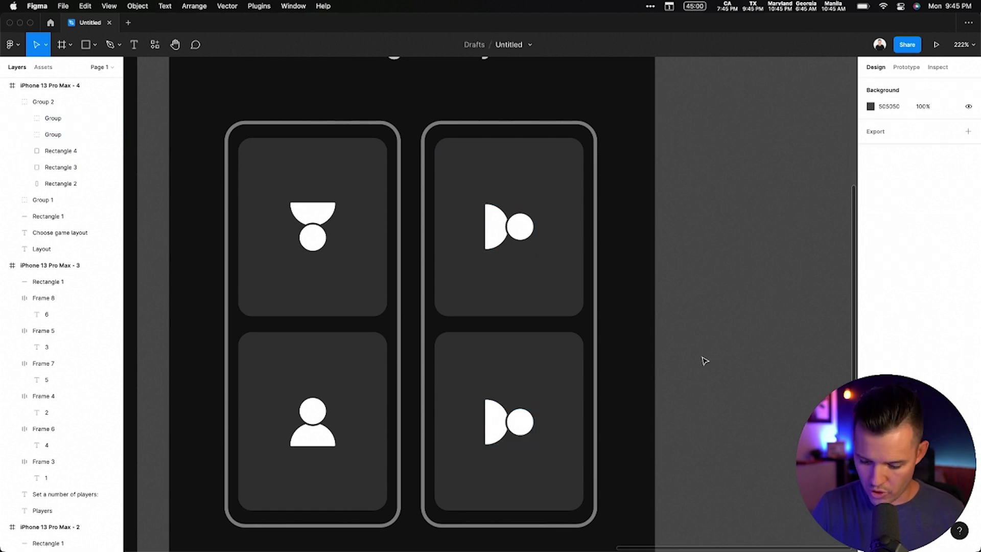
Duplicate the Players screen and place the copy to the right of the Layout screen
key("minus")
key("minus")
key("plus")
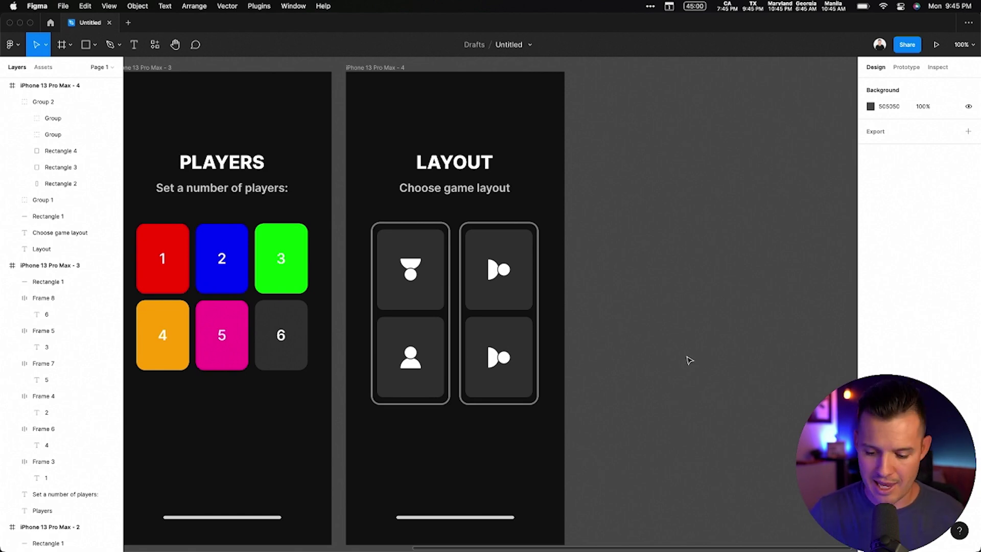
key("minus")
left_click(444, 184)
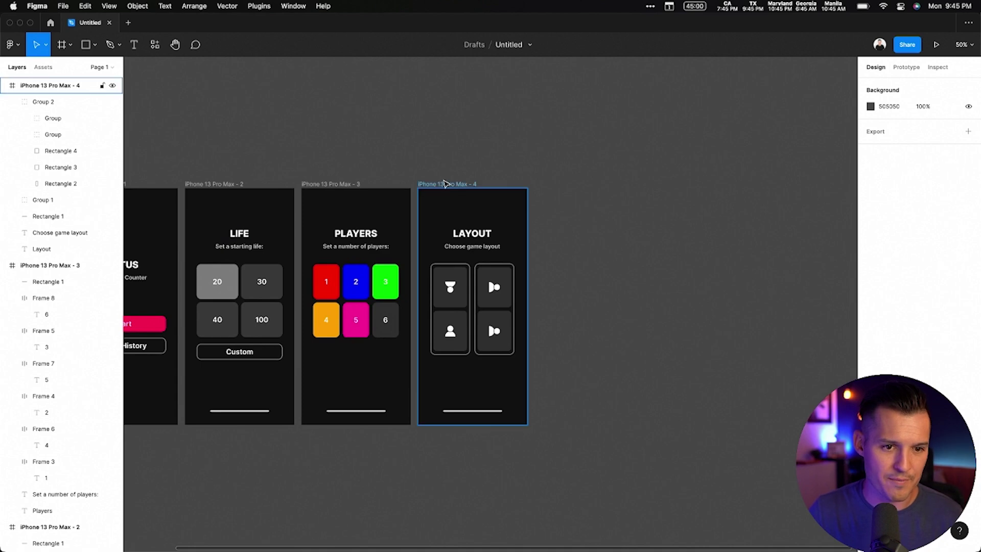
left_click(350, 185)
left_click_drag(350, 185, 583, 185)
key("z")
left_click_drag(685, 176, 503, 422)
scroll(661, 373, "up", 2)
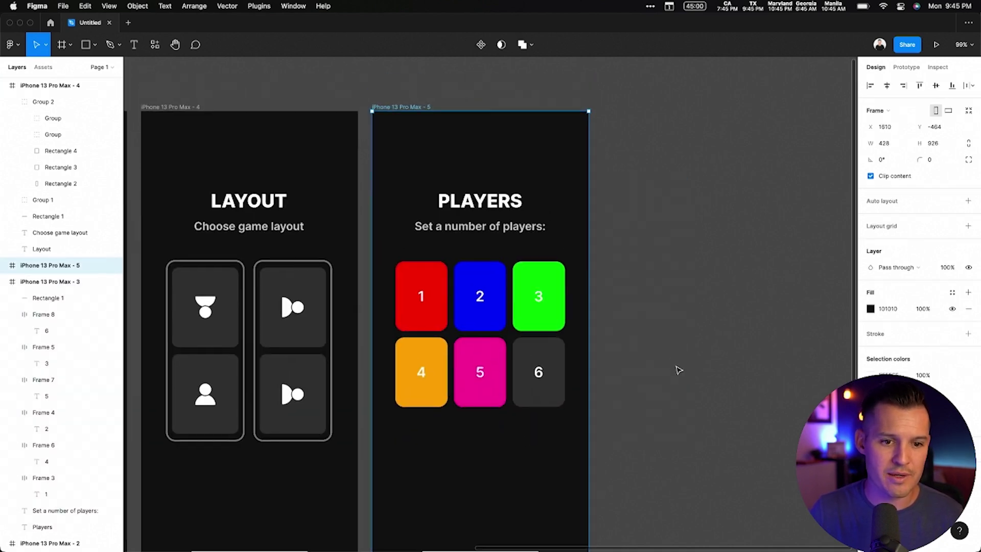
Delete the player cards 3, 4, 5 and 6 from the copied screen
left_click(536, 373)
left_click(479, 372, "shift")
left_click(409, 372, "shift")
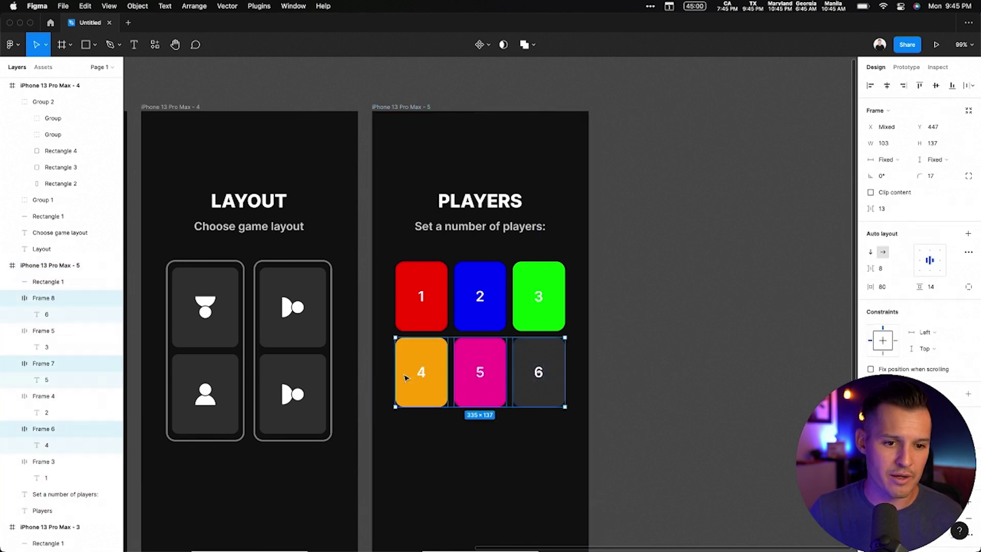
left_click(531, 315, "shift")
key("Delete")
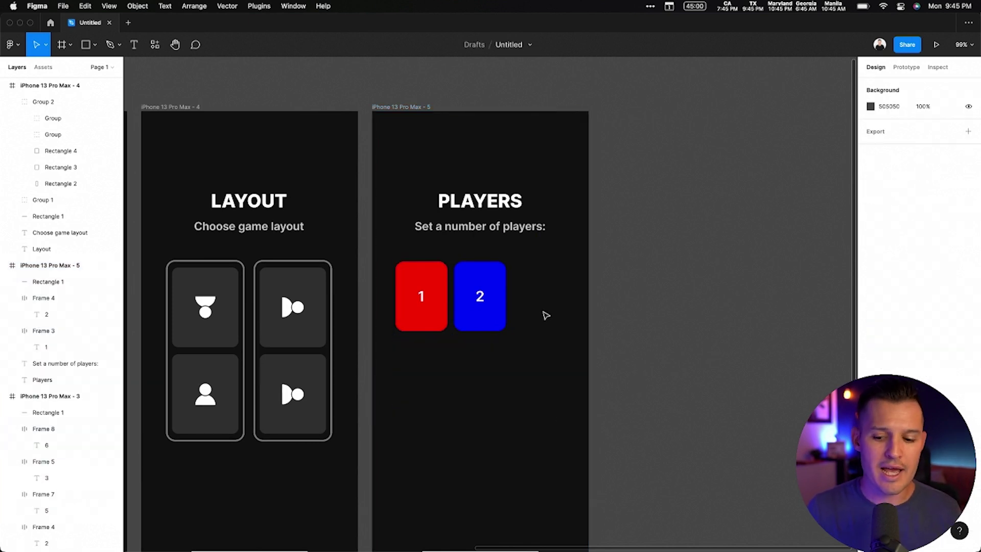
Move the PLAYERS title and its subtitle out of the copied screen onto the empty canvas beside it
left_click(499, 233)
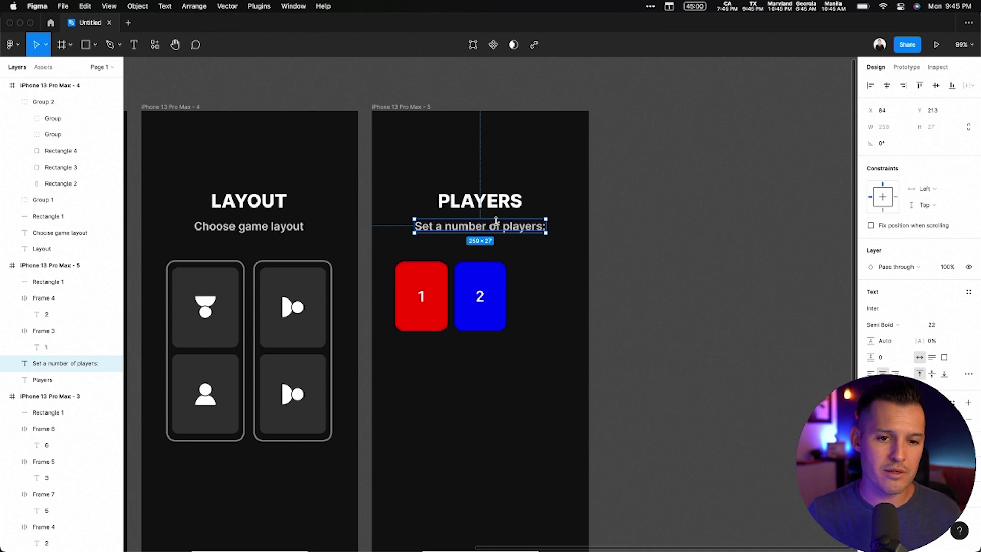
left_click(492, 204, "shift")
left_click_drag(485, 202, 572, 225)
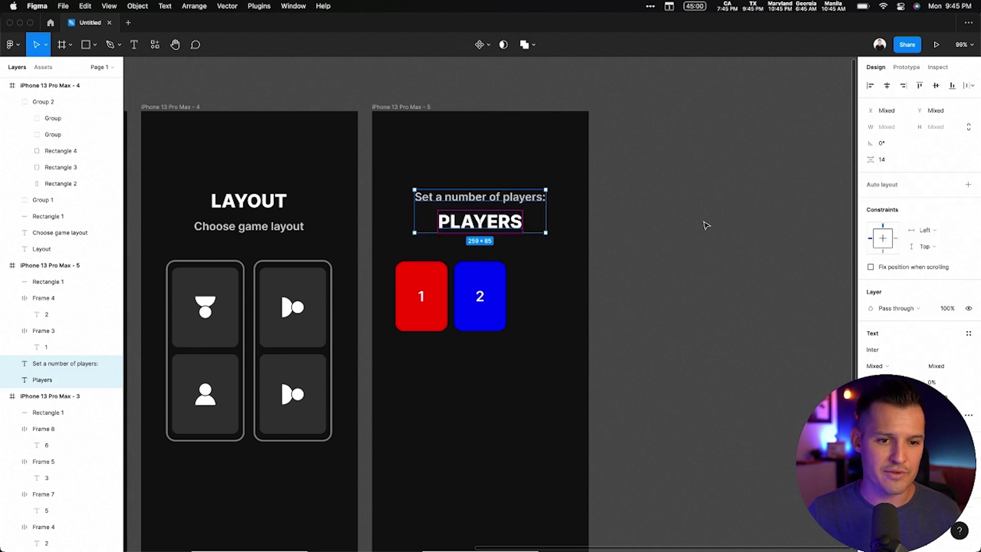
left_click(683, 246)
key("super+z")
key("super+z")
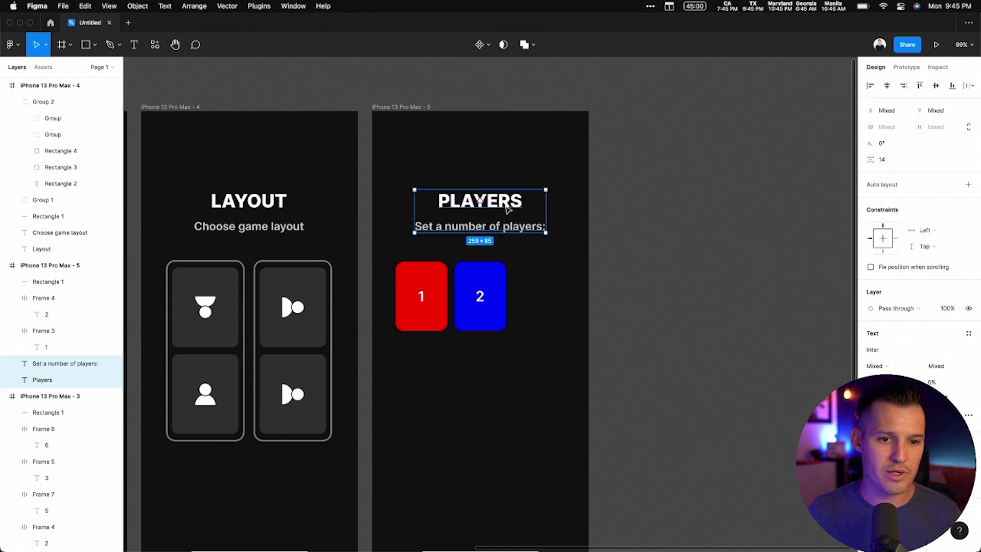
left_click_drag(507, 208, 763, 237)
Align the red card 1 and the blue card 2 to a common horizontal centre so that they overlap
left_click(483, 316)
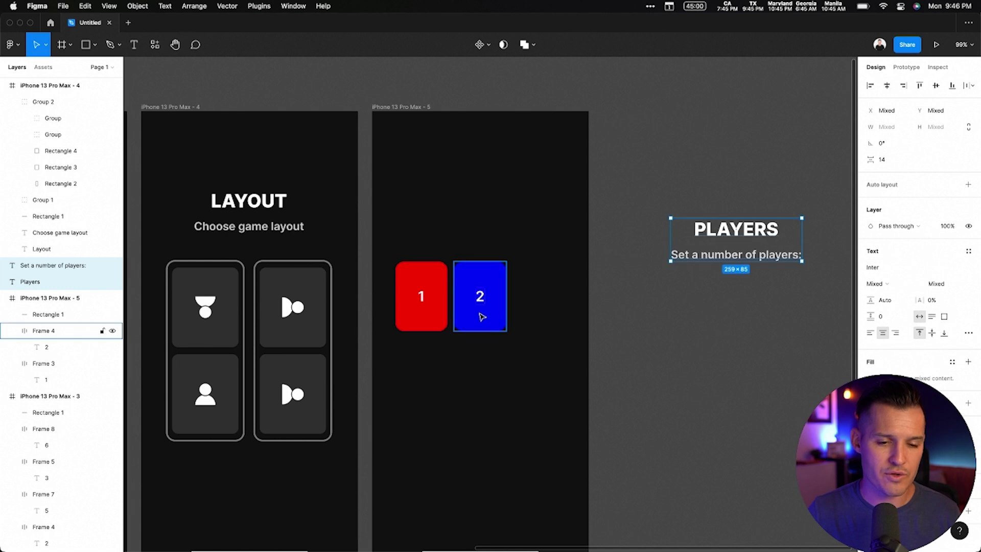
left_click(429, 305, "shift")
left_click(887, 86)
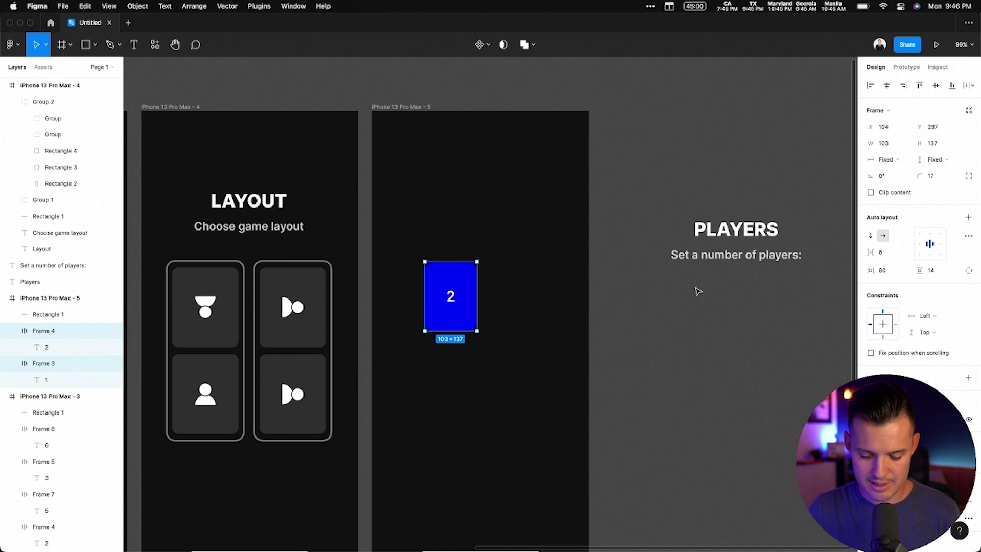
Scale up the two overlapping cards and stretch them about their centre to about 477 × 529
left_click_drag(478, 261, 520, 174)
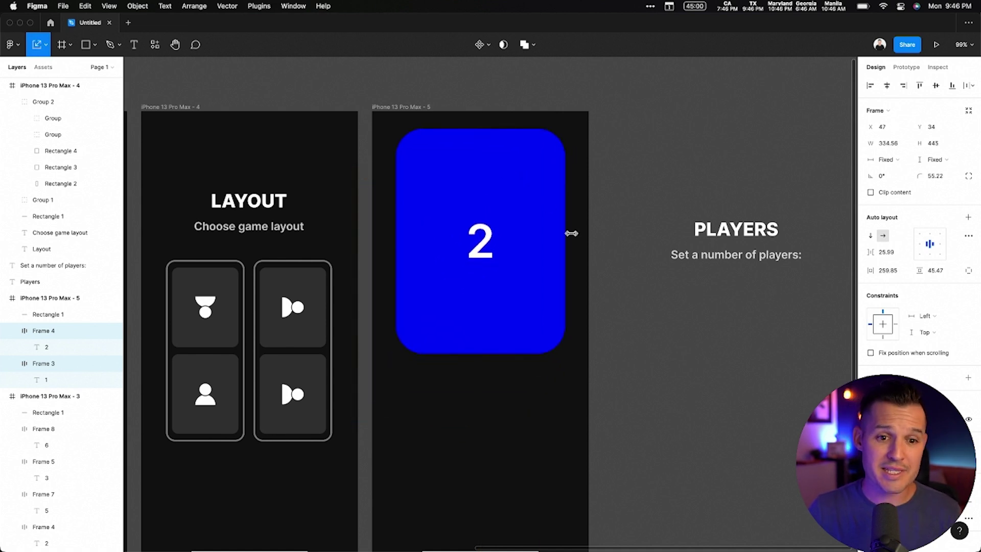
left_click_drag(563, 228, 581, 226)
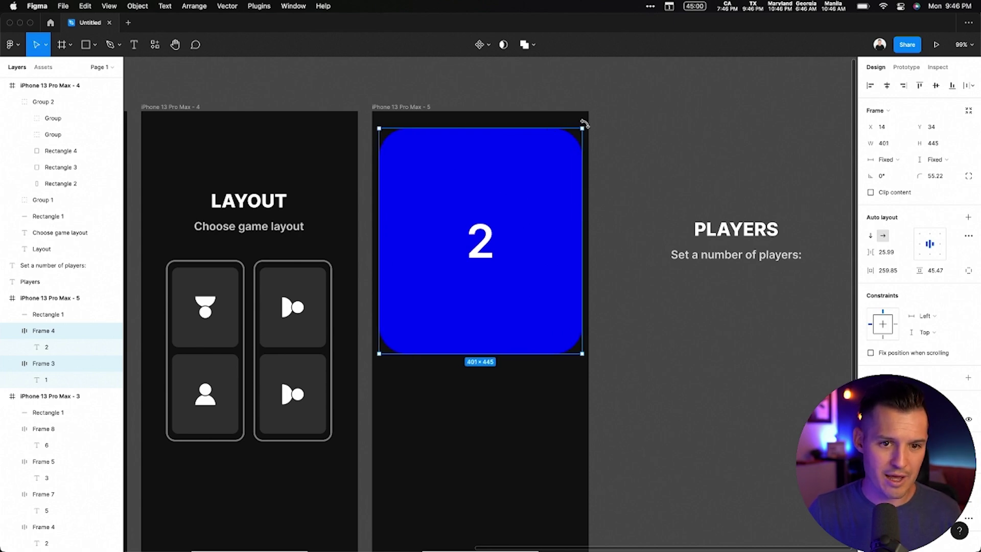
left_click_drag(583, 128, 591, 106)
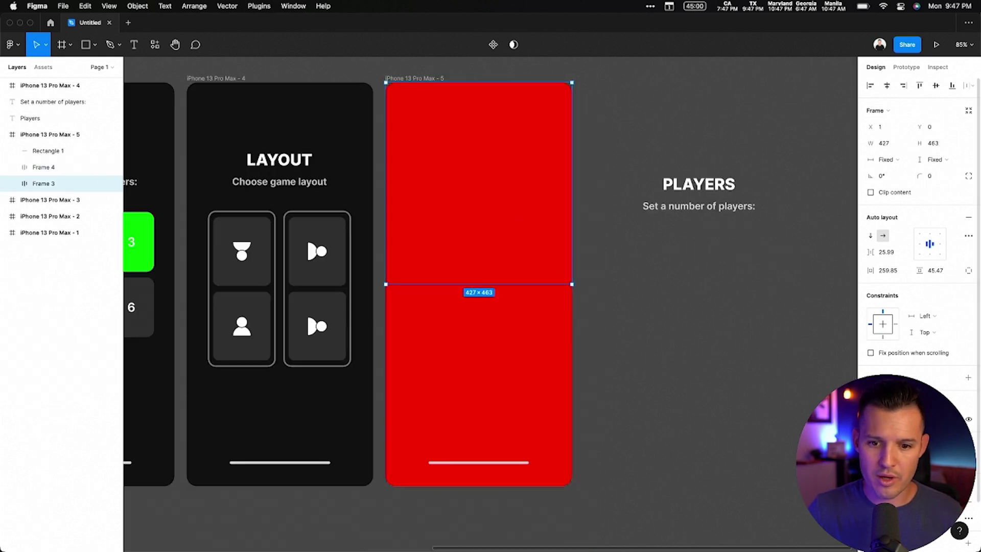
Recolour the card filling the screen's upper half bright green and the one filling the lower half blue
left_click(874, 419)
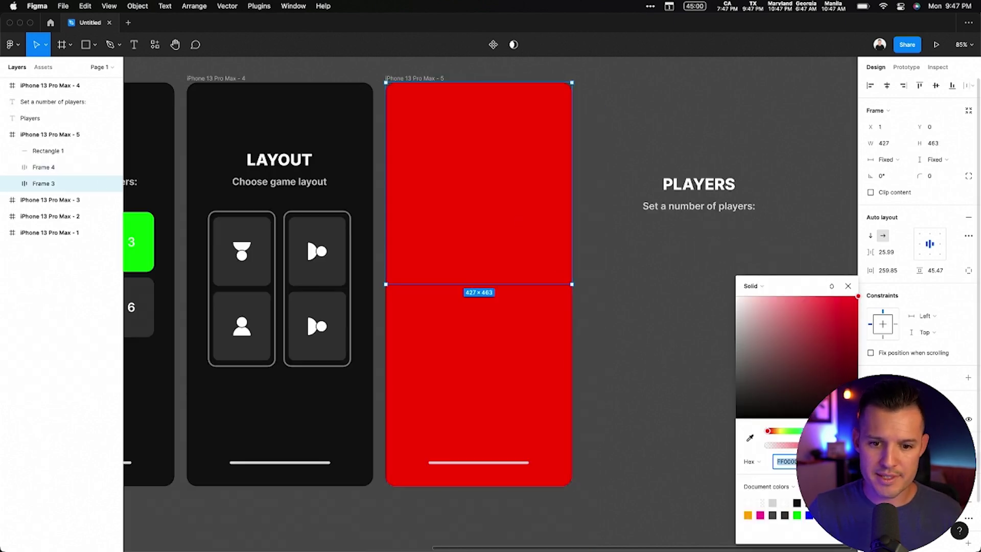
left_click_drag(785, 434, 799, 432)
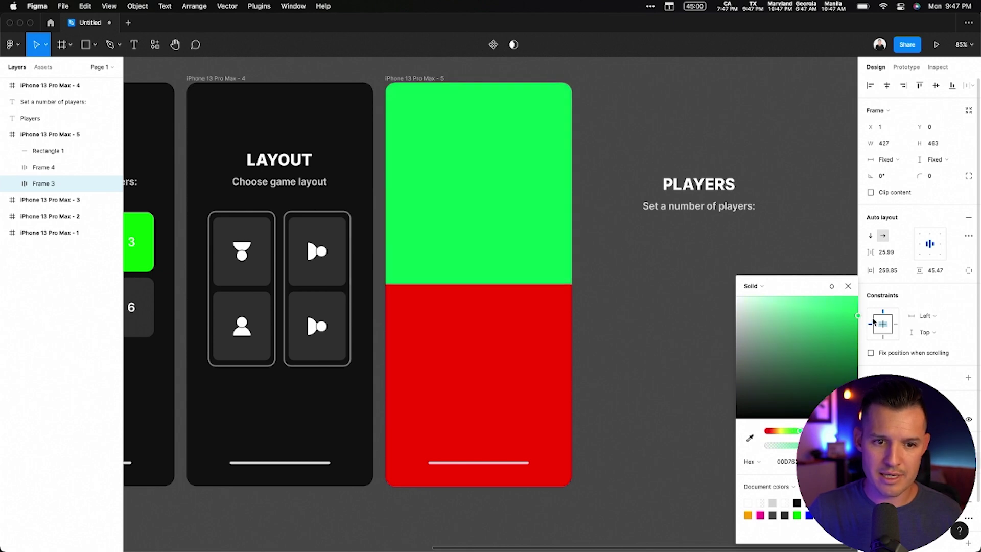
left_click(495, 365)
left_click(871, 419)
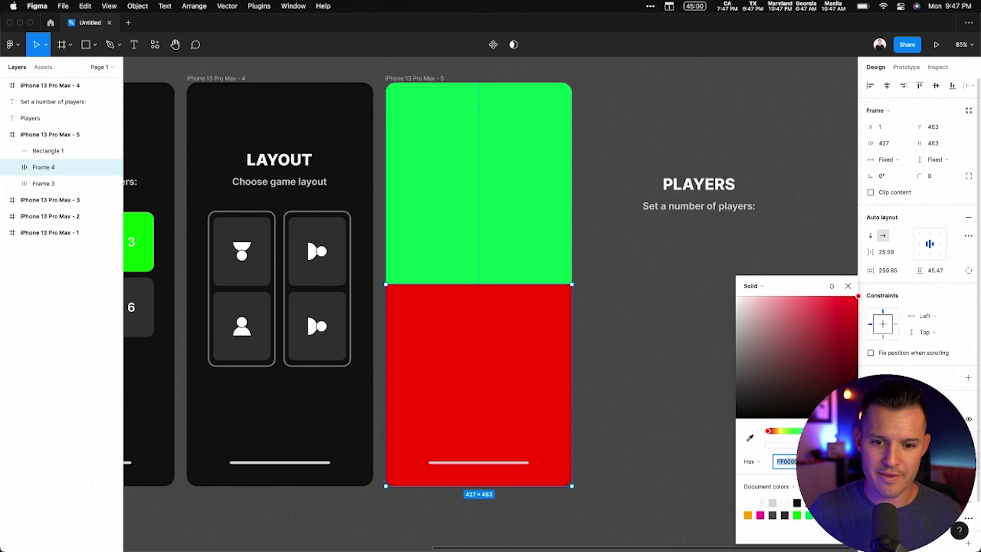
left_click_drag(798, 431, 830, 431)
left_click(669, 271)
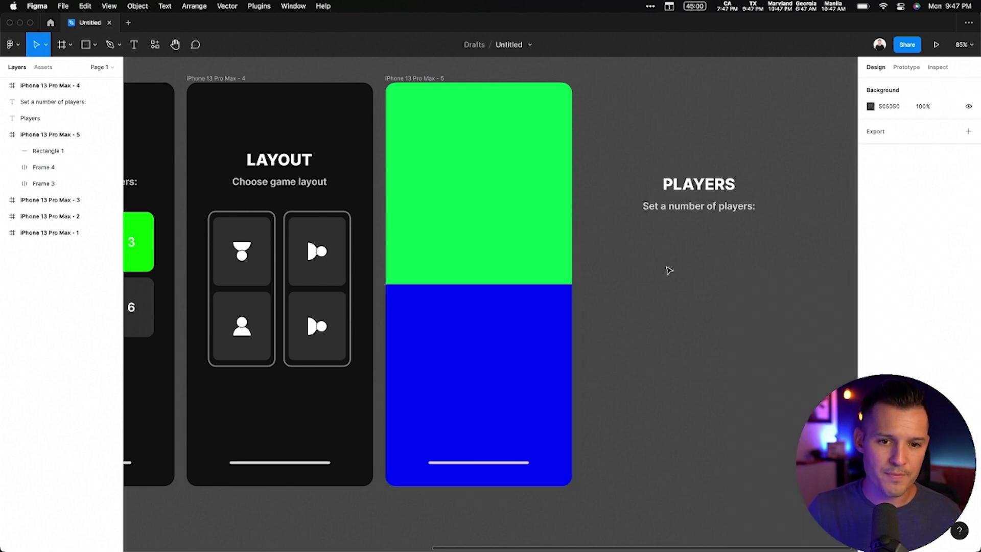
Place a copy of the PLAYERS title in the green half and move the "Set a number of players:" text in as well
left_click(684, 177)
left_click_drag(706, 188, 486, 187)
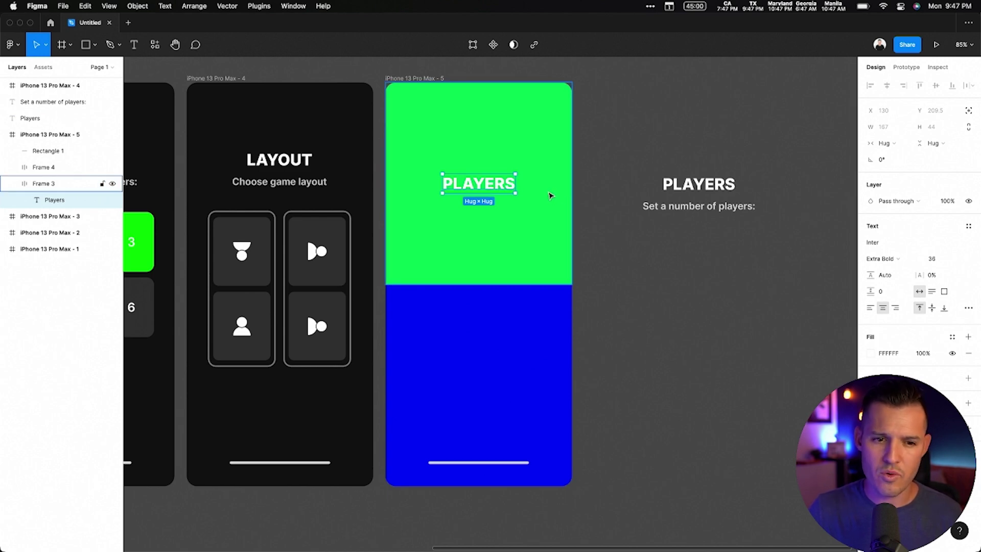
left_click_drag(648, 206, 461, 204)
Wrap the title and subtitle in a vertical auto layout and put PLAYERS above "Set a number of players:"
left_click(522, 187, "shift")
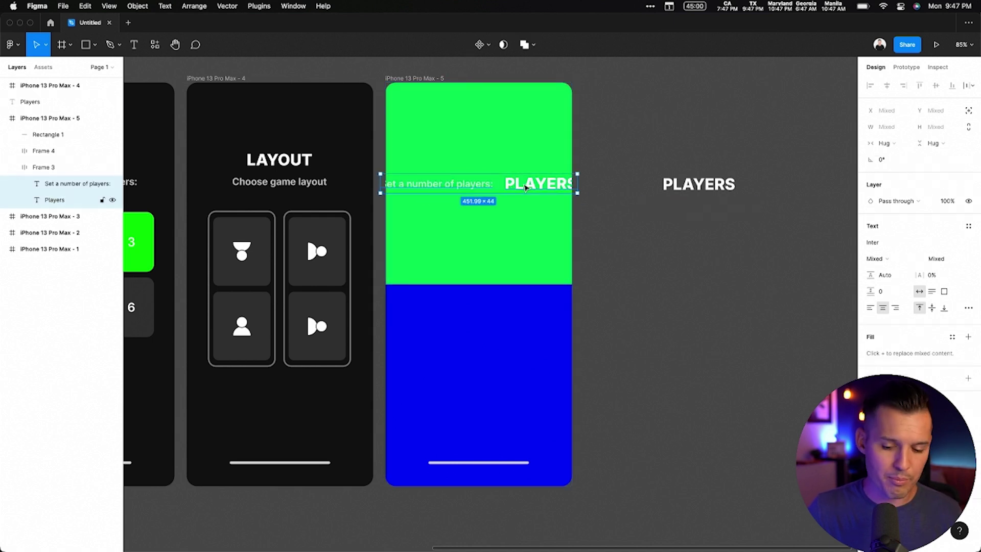
key("shift+a")
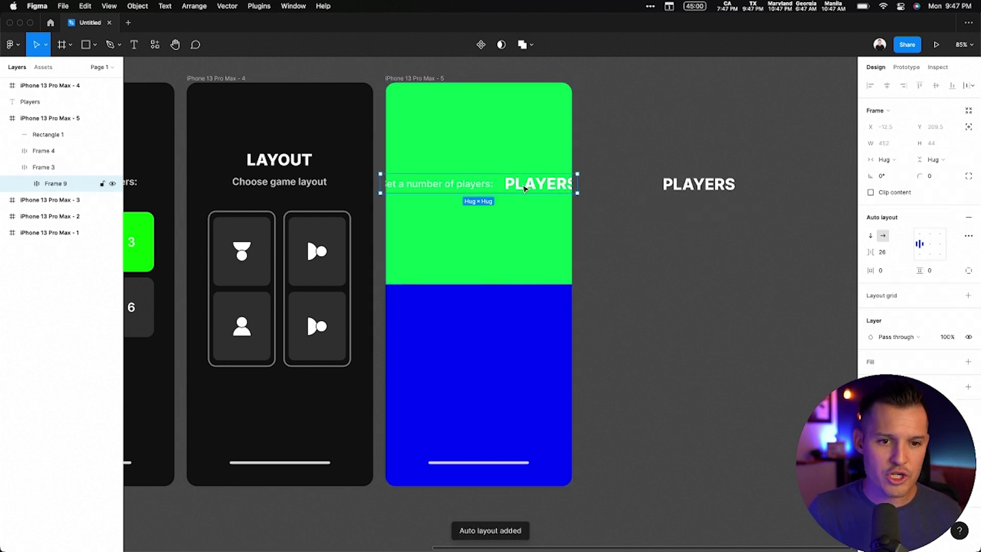
left_click(870, 236)
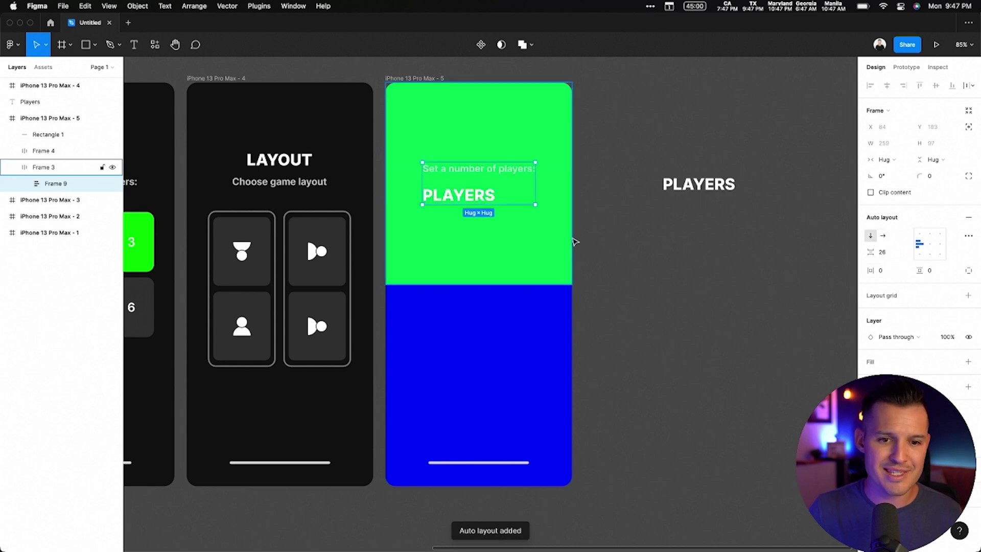
double_click(474, 199)
left_click_drag(473, 197, 462, 176)
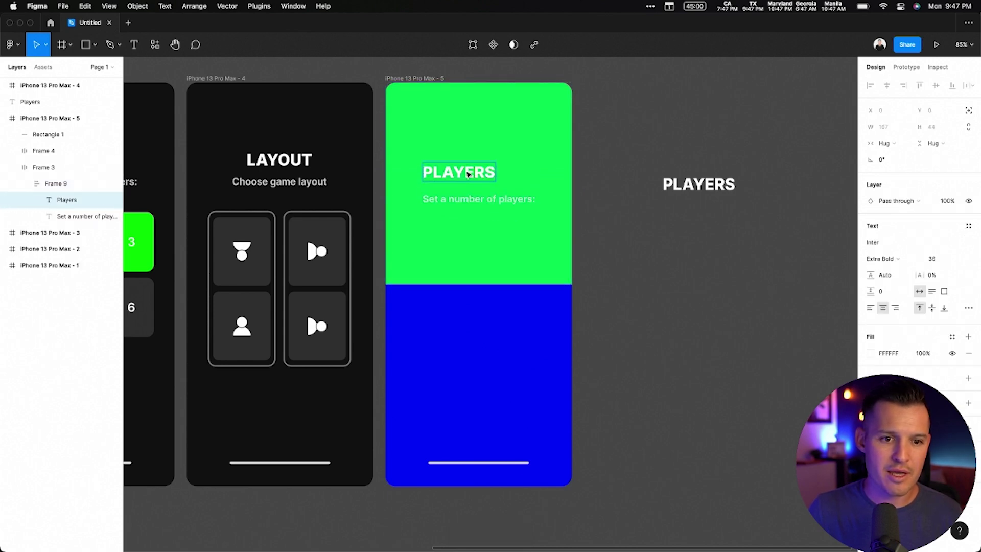
Centre-align the two texts in their auto layout and set the spacing between them to 0
left_click(675, 249)
left_click(495, 199)
left_click(495, 200)
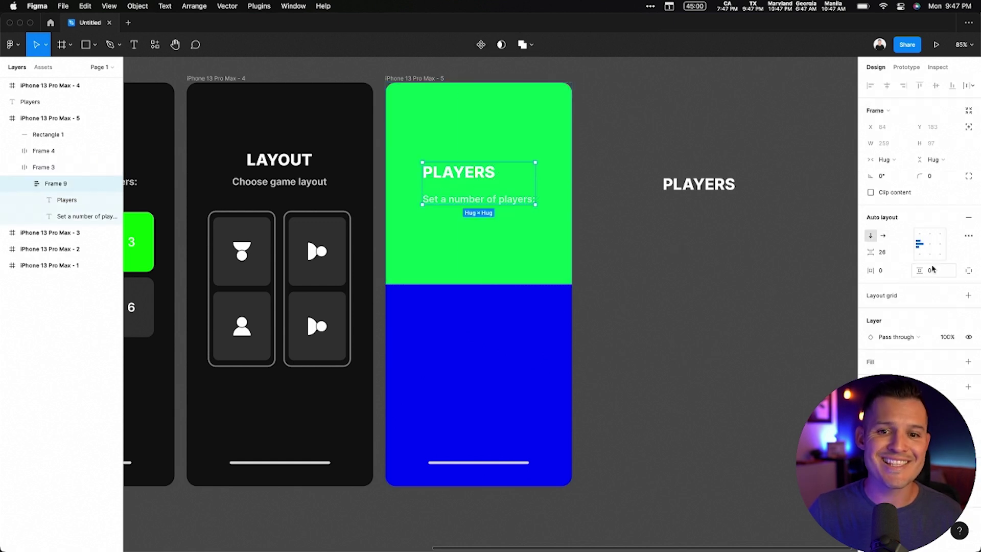
left_click(929, 249)
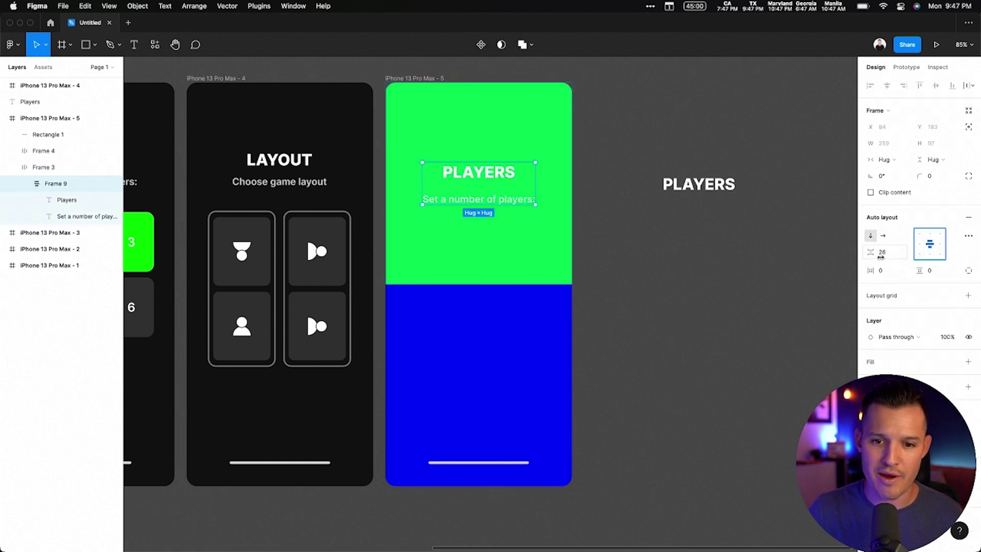
mouse_move(870, 252)
left_mouse_down()
mouse_move(843, 254)
mouse_move(872, 252)
left_mouse_up()
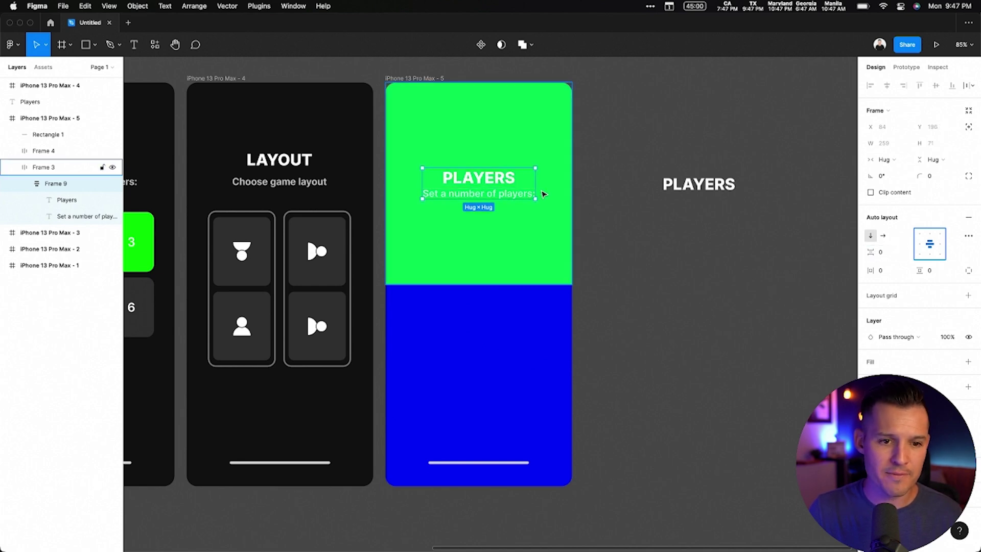
Replace the PLAYERS title text in the green half with 20
double_click(469, 176)
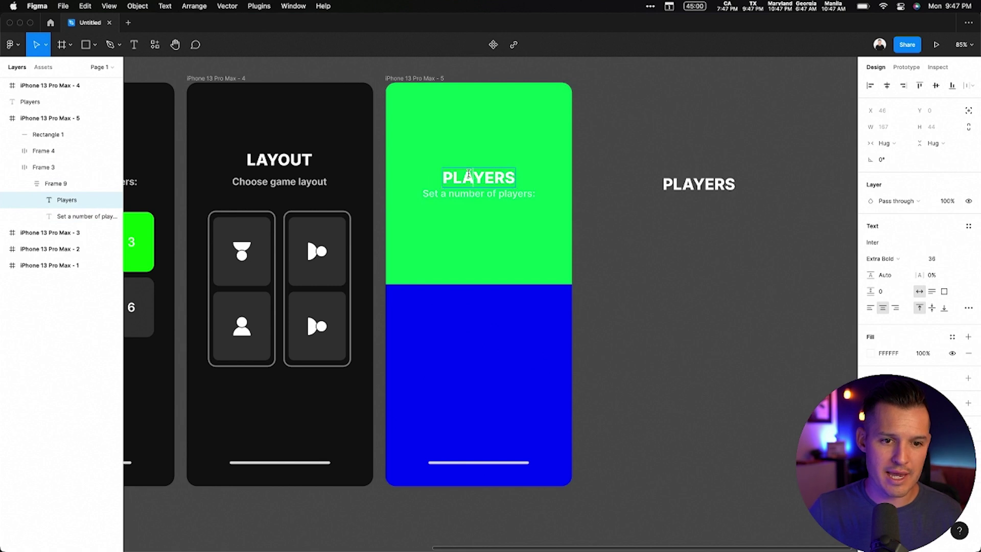
double_click(469, 175)
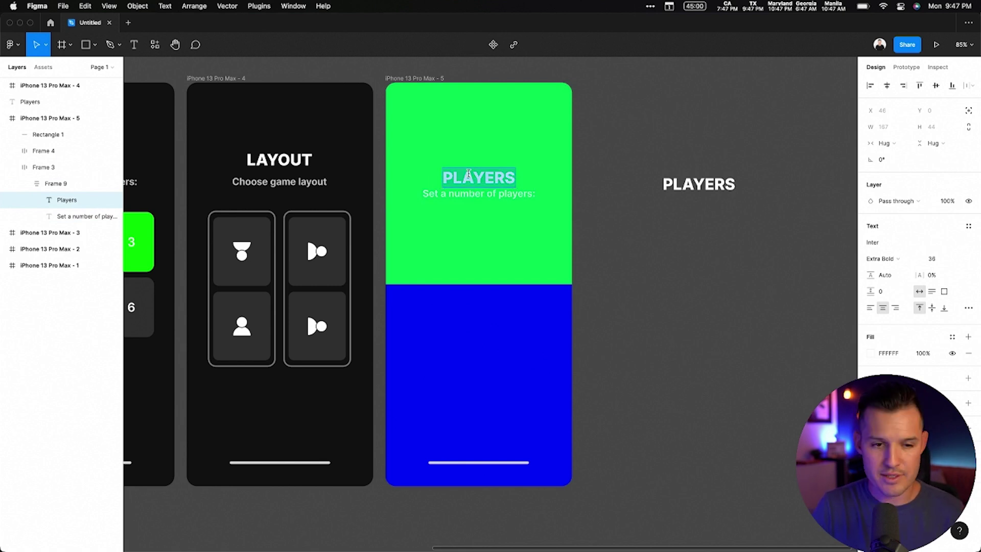
type("20")
key("Escape")
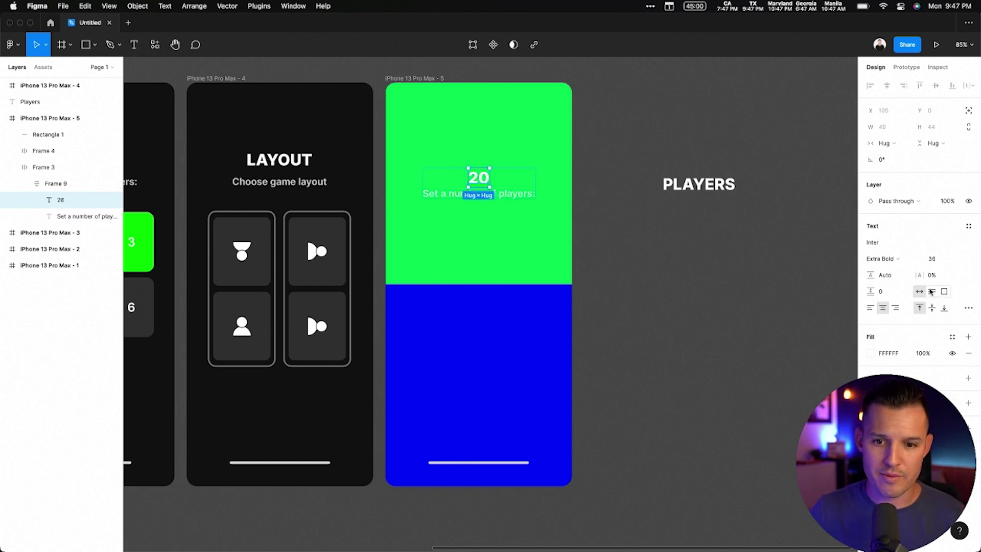
Enlarge the 20 in the green half to a font size of 141
left_click(937, 260)
key("Up")
key("Up")
key("Up")
key("Up")
key("Up")
key("Up")
key("Up")
key("Up")
key("Up")
key("Up")
key("Up")
key("Up")
key("Up")
key("Up")
key("Up")
key("Up")
key("Up")
key("Up")
key("Up")
key("Up")
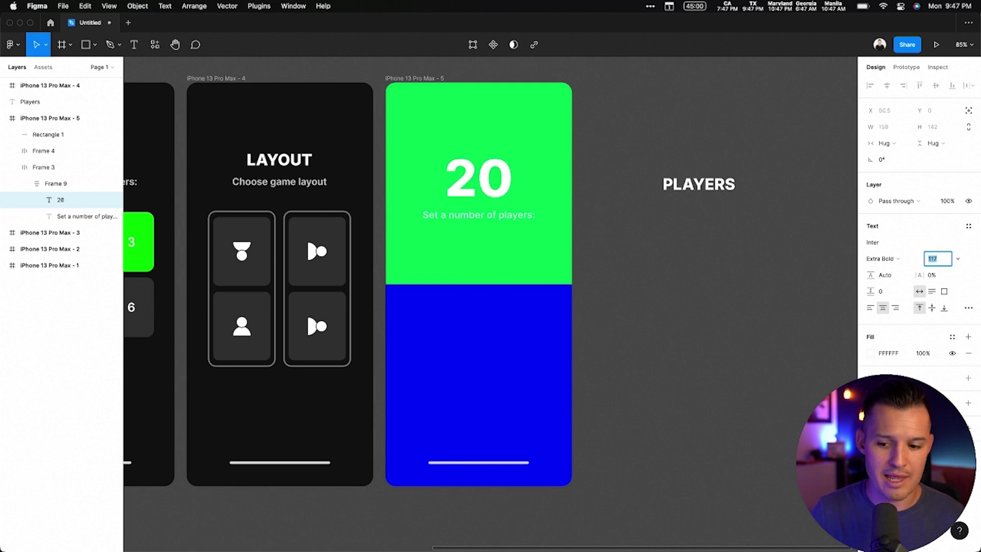
key("shift+Up")
key("shift+Up")
key("Up")
key("Up")
key("Up")
key("Up")
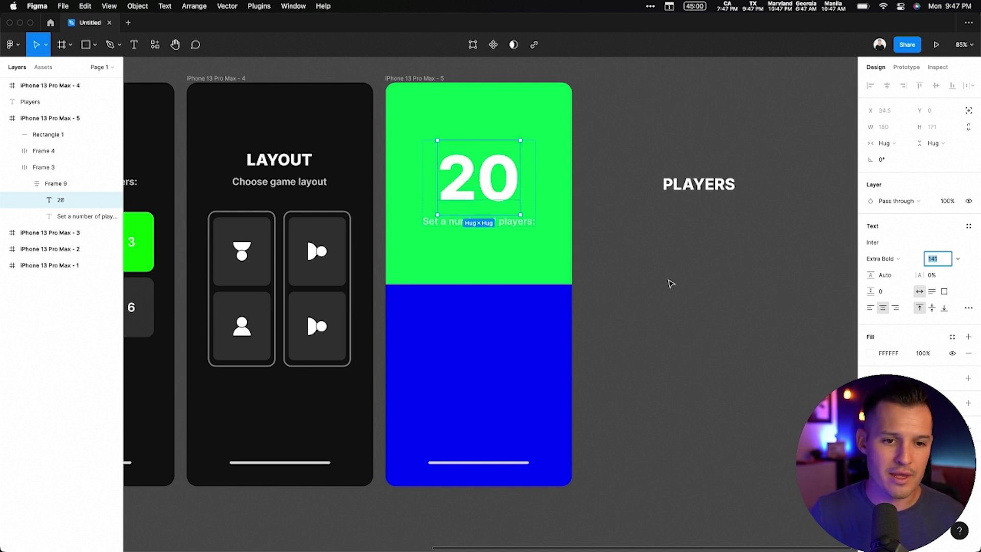
left_click(622, 267)
Move the "Set a number of players:" text above the 20 and change its wording to "Players 1"
left_click(507, 226, "super")
left_click_drag(507, 225, 495, 148)
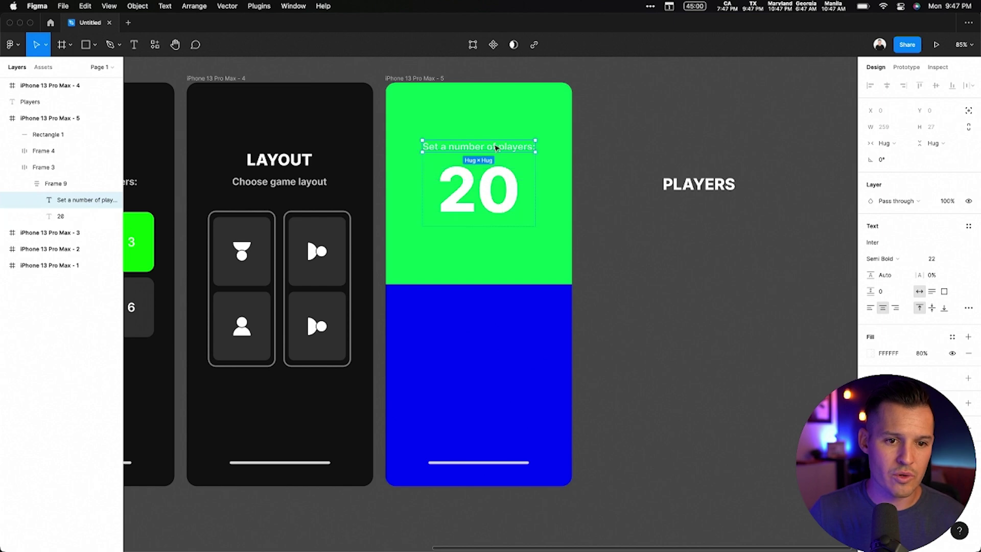
double_click(502, 148)
key("Left")
key("alt+shift+Right")
key("alt+shift+Right")
key("alt+shift+Right")
key("alt+shift+Right")
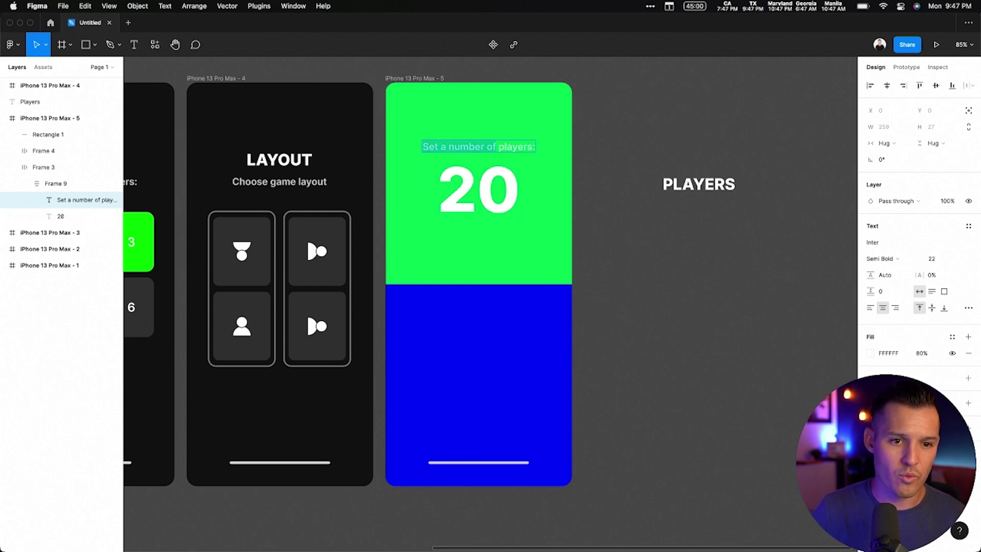
key("shift+Right")
key("BackSpace")
type("P")
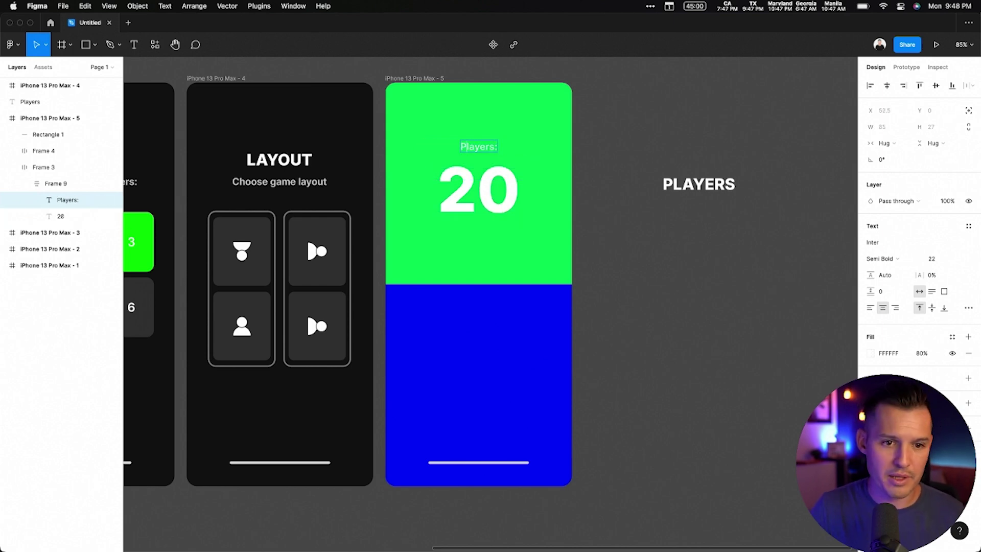
key("End")
key("BackSpace")
type("1")
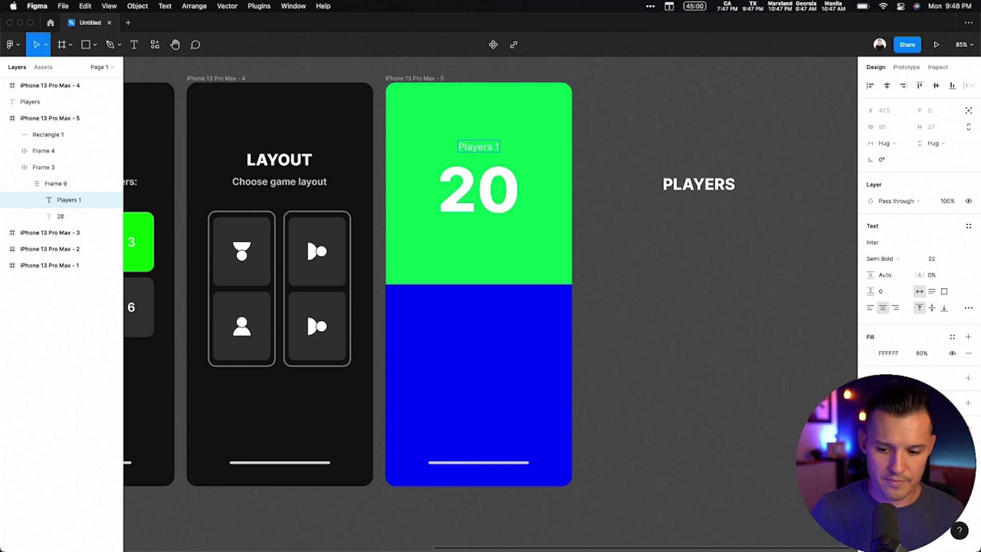
key("Escape")
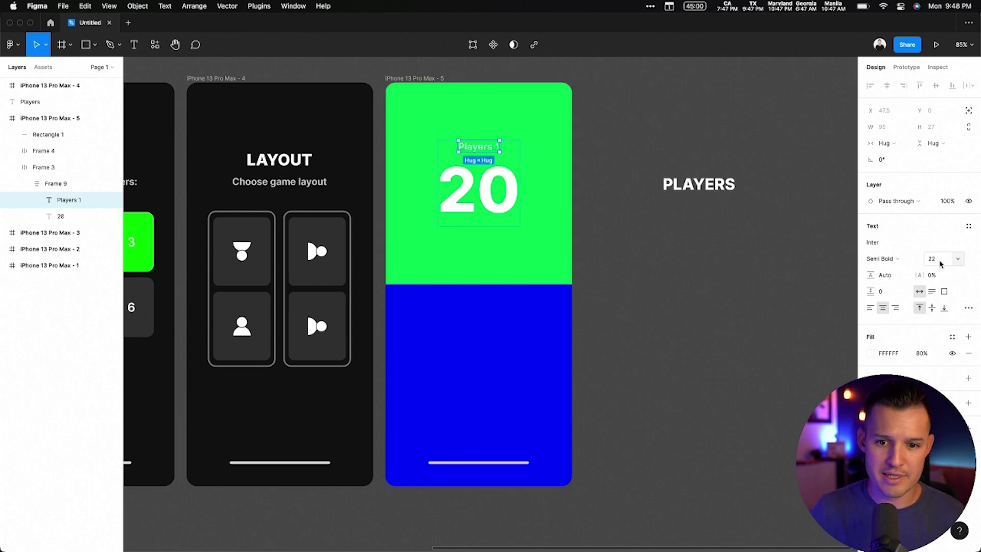
Set the fill opacity of the "Players 1" label to 100%
left_click(921, 353)
type("100")
key("Return")
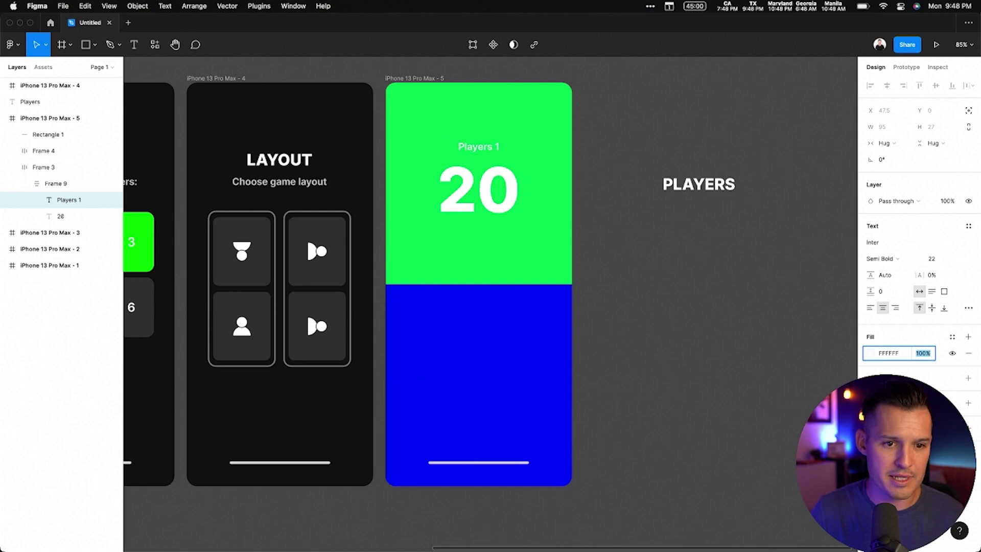
left_click(733, 355)
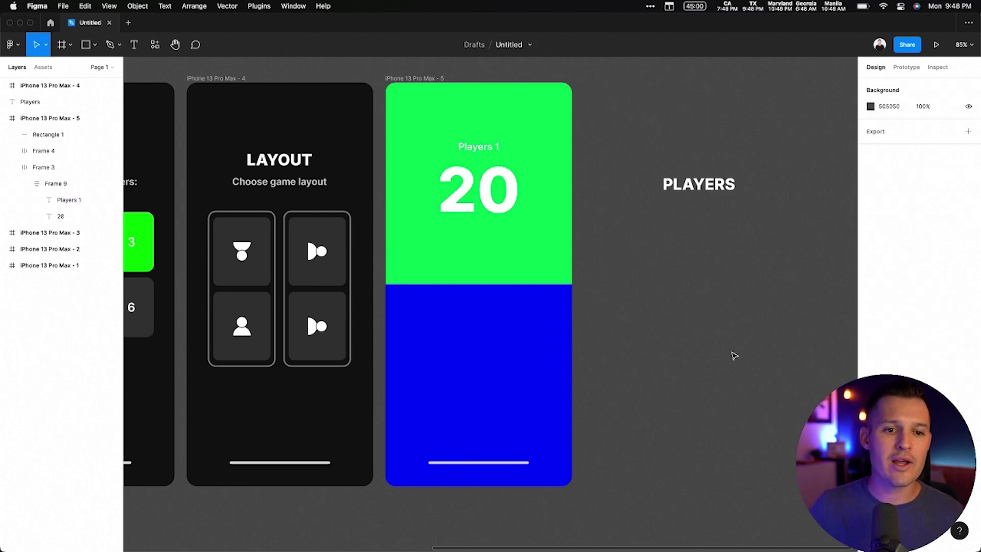
Switch to Nucleo, search for "heart", and bring a heart icon onto the empty canvas in Figma
key("super+Tab")
left_click(274, 117)
key("super+a")
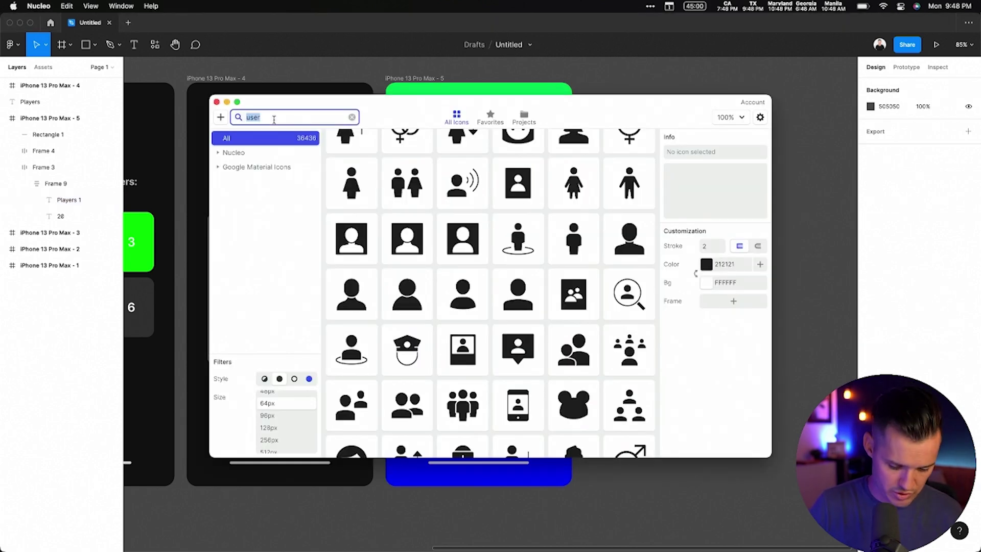
type("heart")
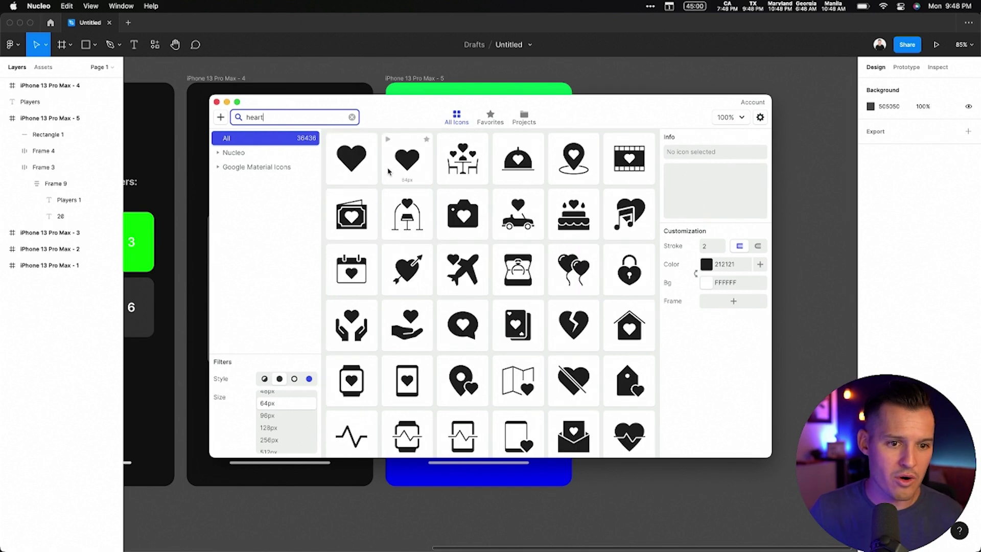
left_click_drag(745, 461, 736, 492)
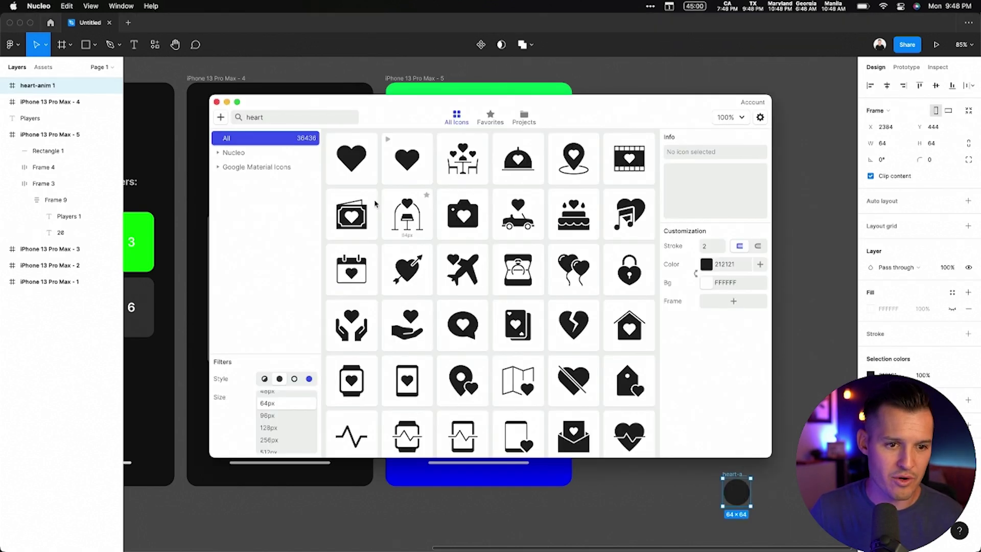
Bring in the solid hearts-suit icon and place its heart shape below the 20 in the auto layout
left_click_drag(351, 176, 482, 220)
left_click(803, 372)
left_click(741, 323)
left_click(697, 326)
Recolour the heart below the 20 white (FFFFFF) and scale it down
left_click(870, 284)
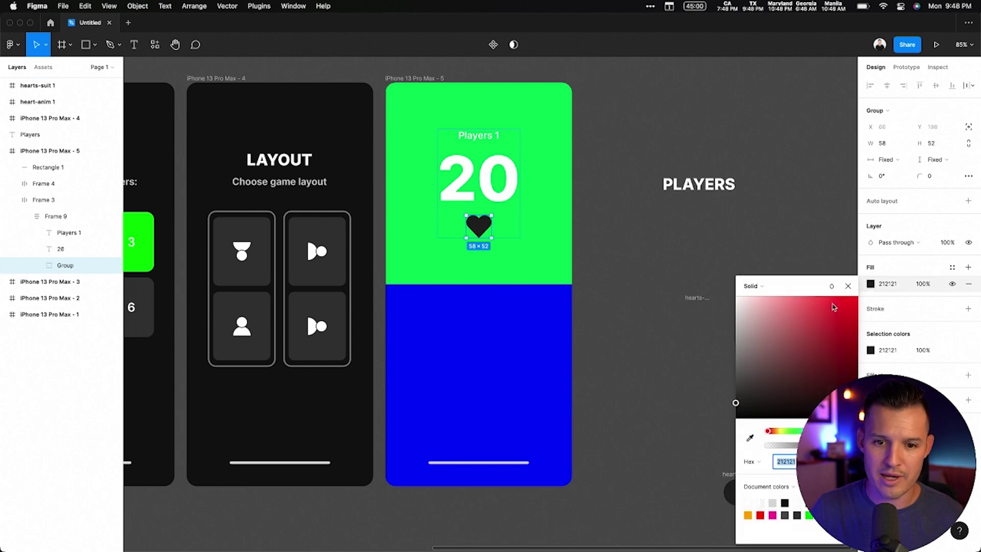
left_click_drag(805, 370, 639, 193)
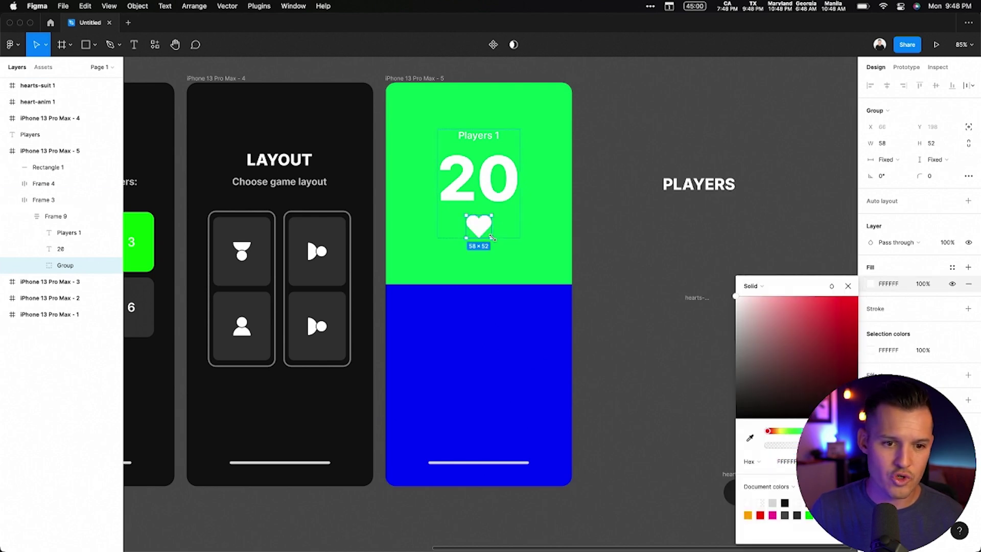
left_click(598, 236)
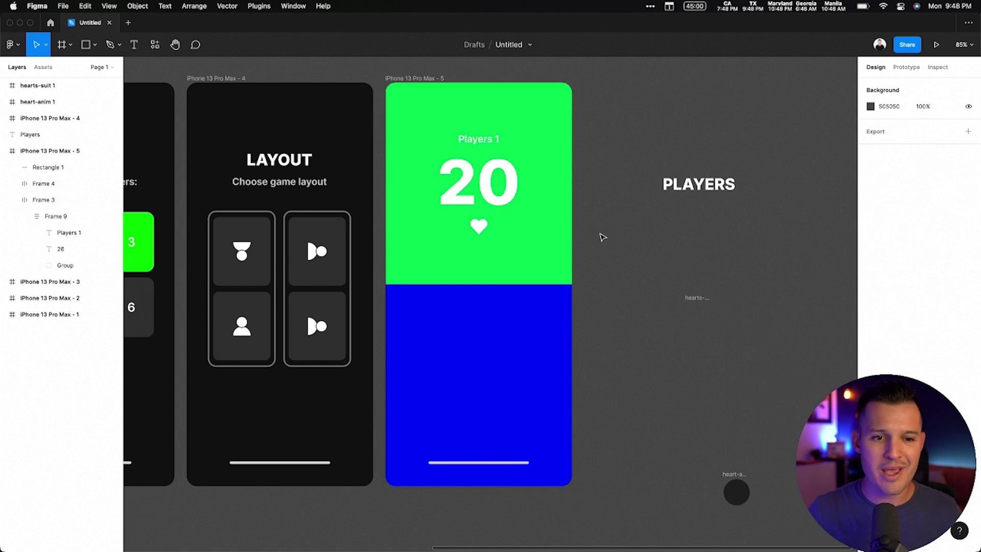
Rotate the stack of label, life total and heart in the green half by 180°
left_click(482, 199)
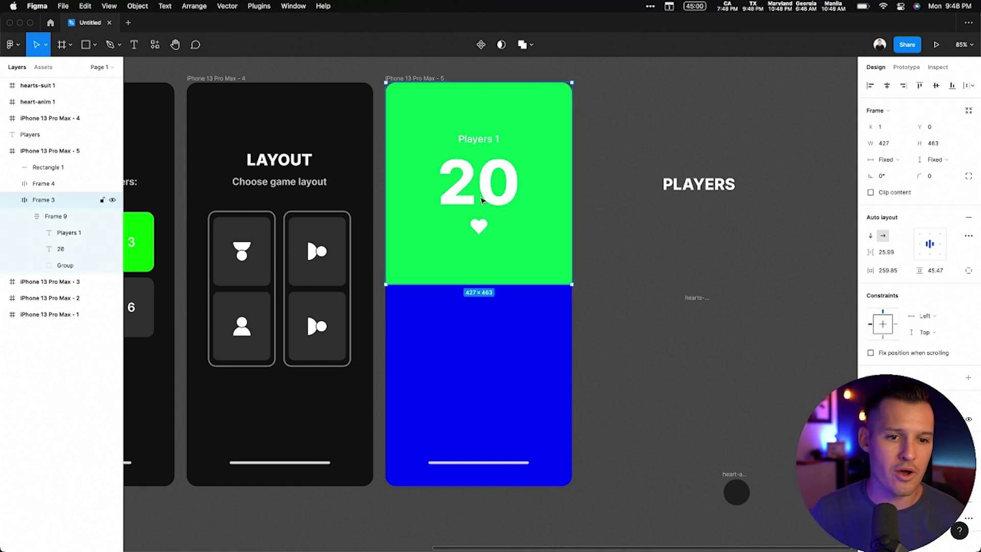
left_click(494, 166)
left_click_drag(526, 127, 437, 222)
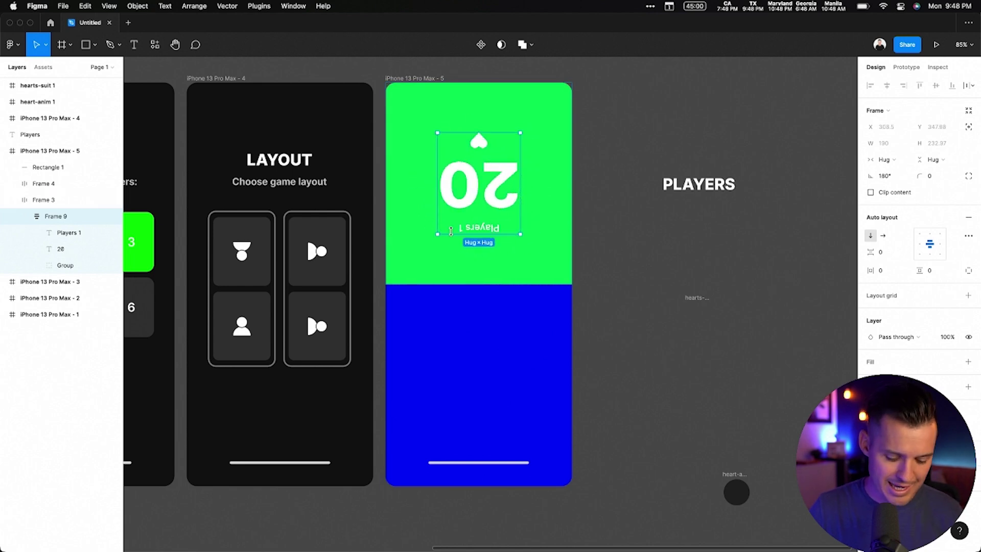
Paste a copy of the life total stack into the blue half and rotate it so it reads upright
left_click(496, 359)
key("super+v")
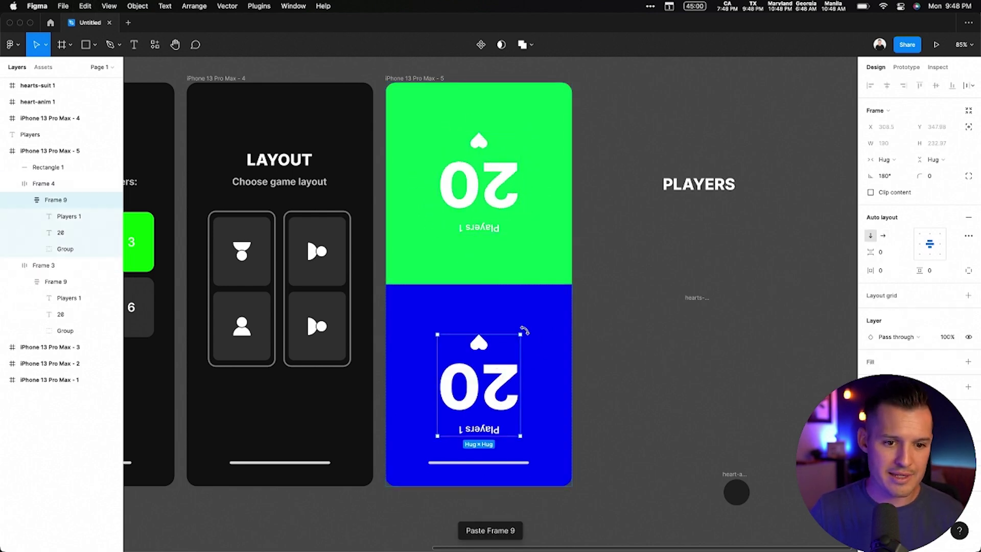
left_click_drag(524, 330, 438, 438)
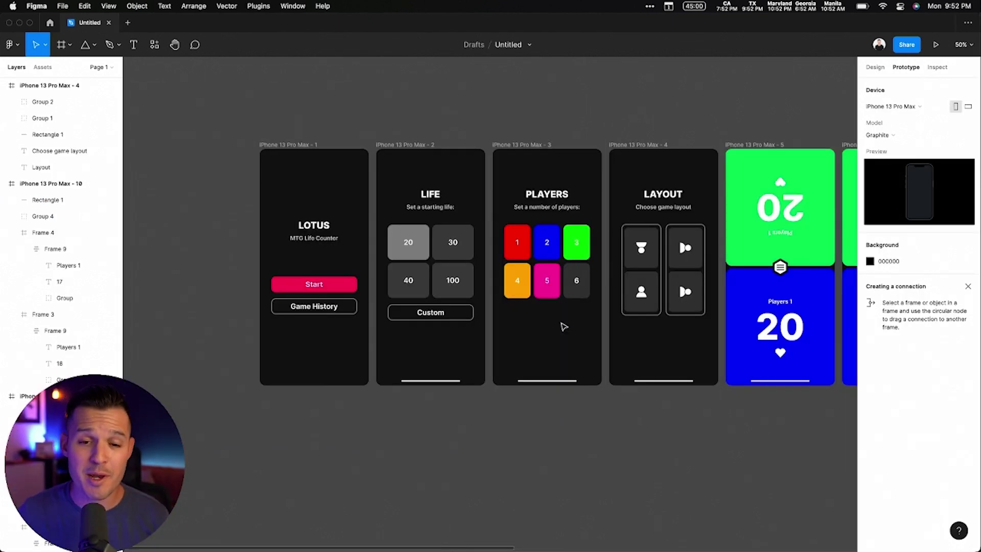
Link the Start button to the LIFE screen with an on-tap interaction that uses the Push animation
left_click_drag(721, 132, 474, 127)
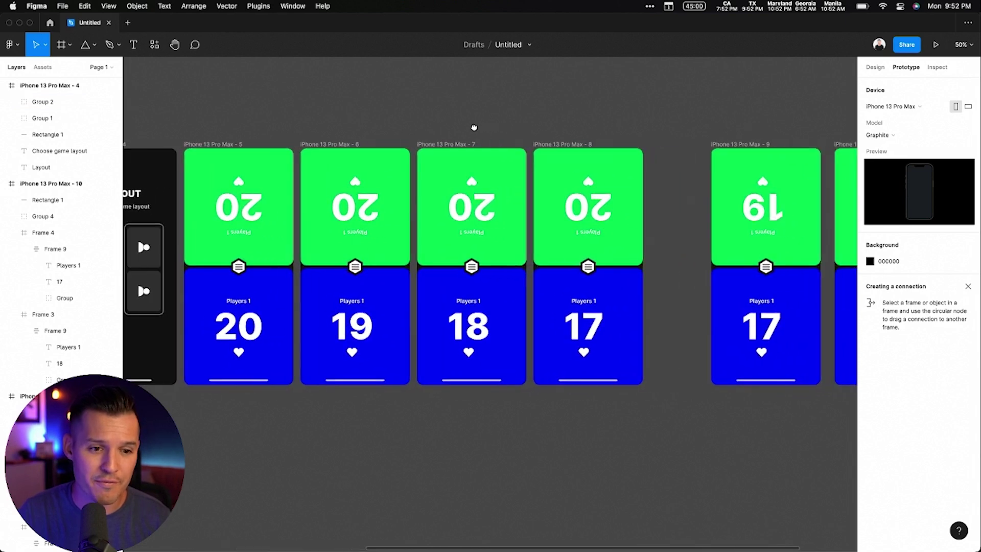
scroll(412, 412, "left", 6)
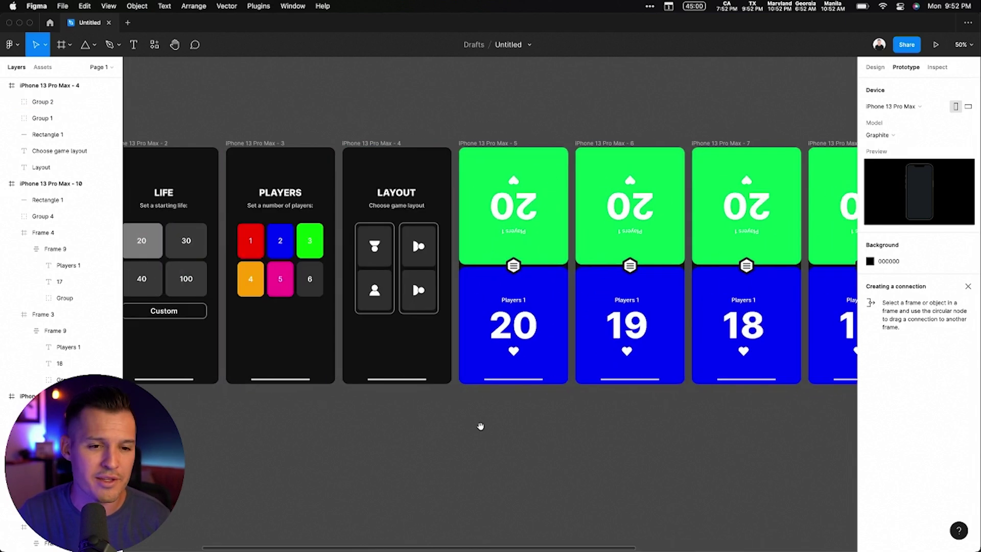
left_click_drag(481, 429, 659, 433)
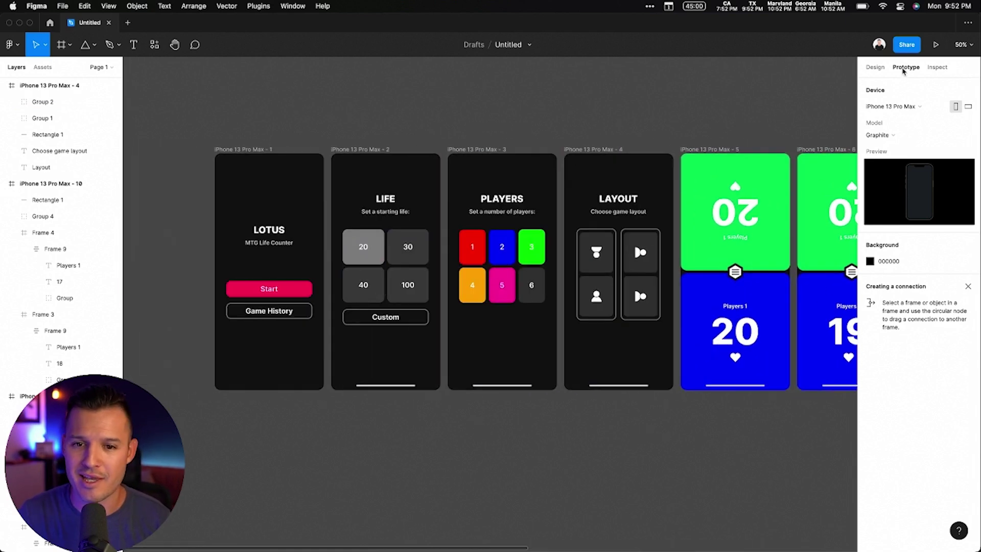
left_click(285, 291)
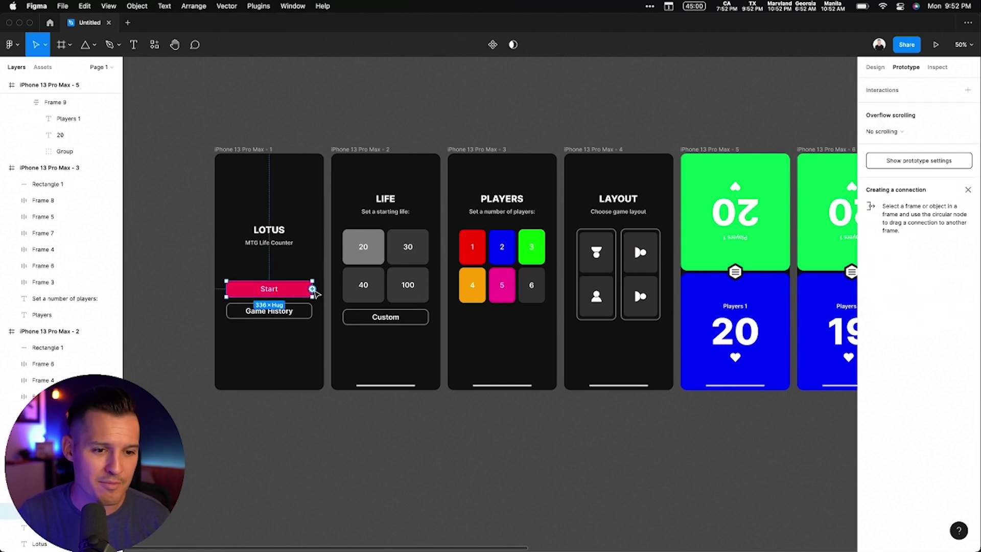
left_click_drag(312, 289, 375, 368)
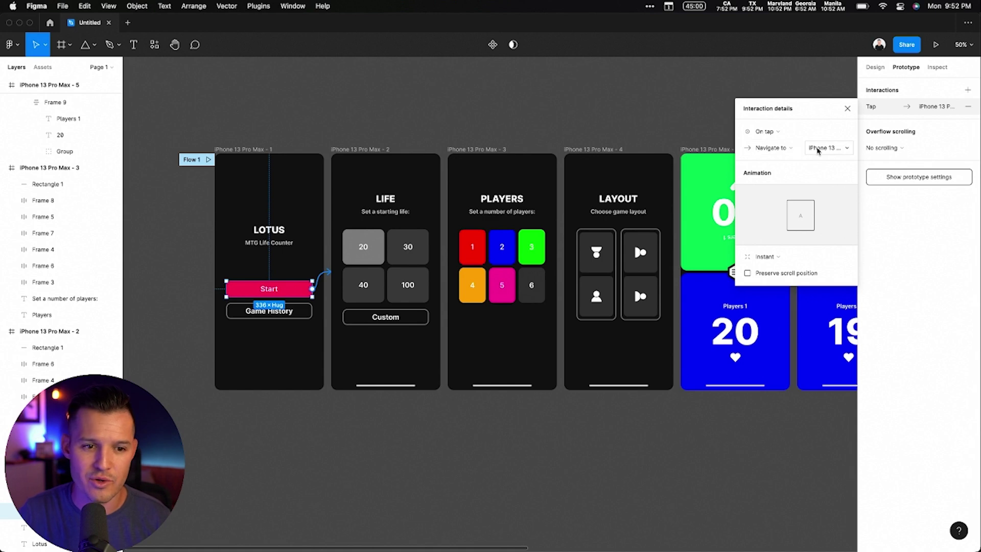
left_click(779, 261)
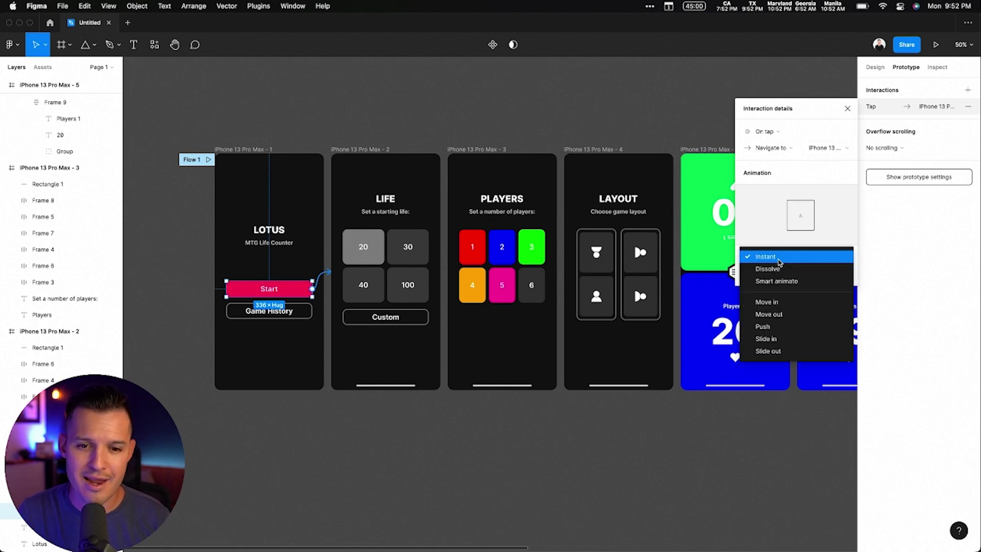
left_click(782, 327)
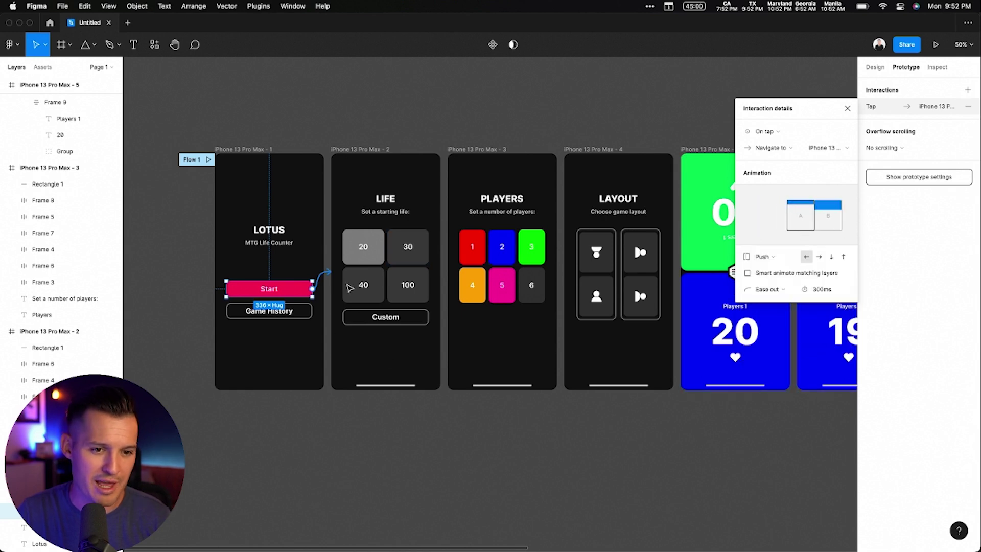
Link the 20 life button to the PLAYERS screen and the blue 2 tile to the LAYOUT screen on tap
left_click(365, 256)
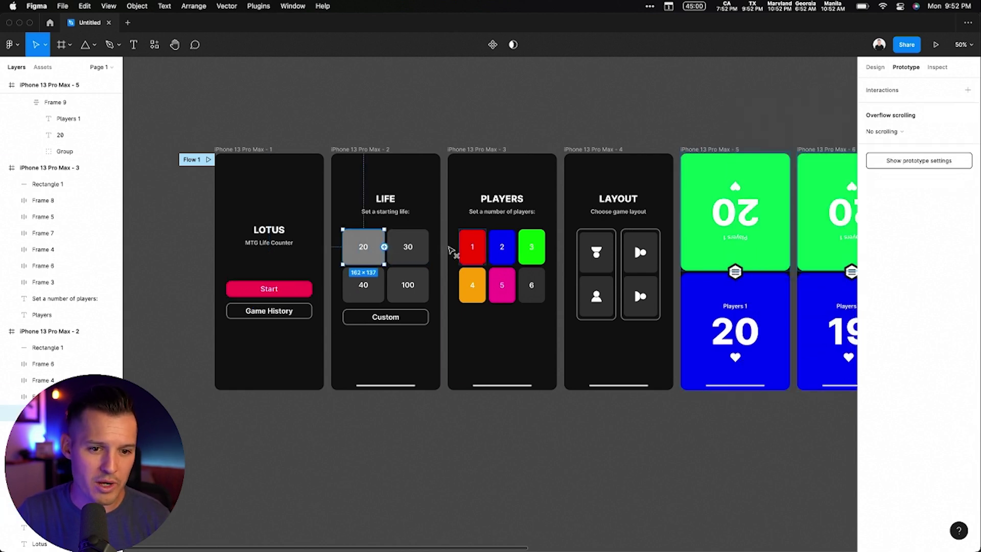
left_click_drag(451, 250, 457, 254)
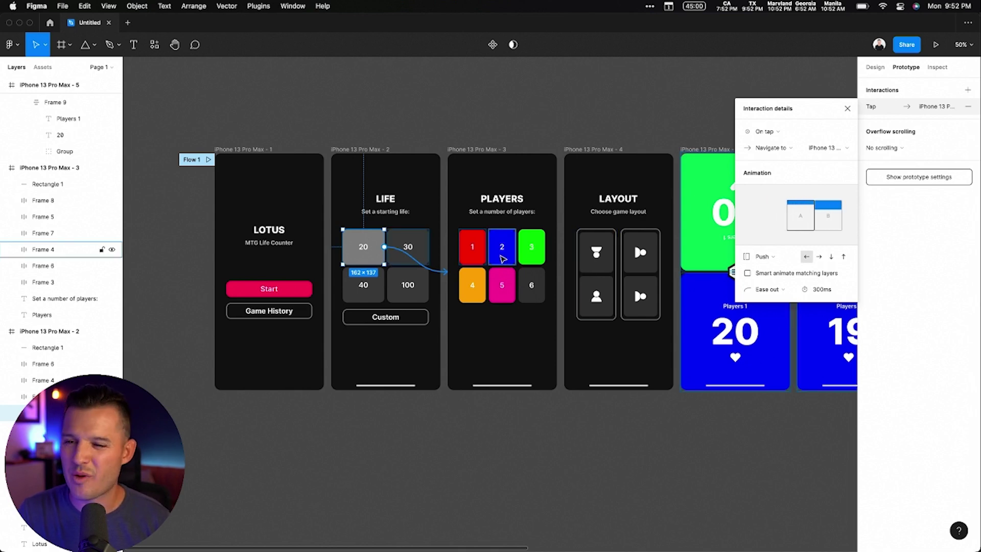
left_click(502, 258)
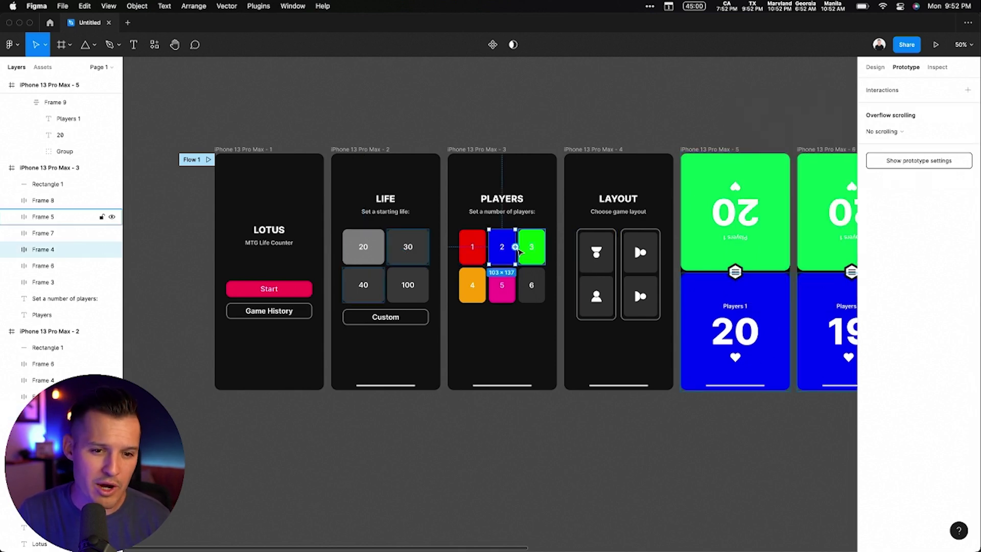
left_click_drag(514, 247, 723, 256)
Link the face-to-face layout option on the LAYOUT screen to the first game screen on tap with Push
left_click(615, 274)
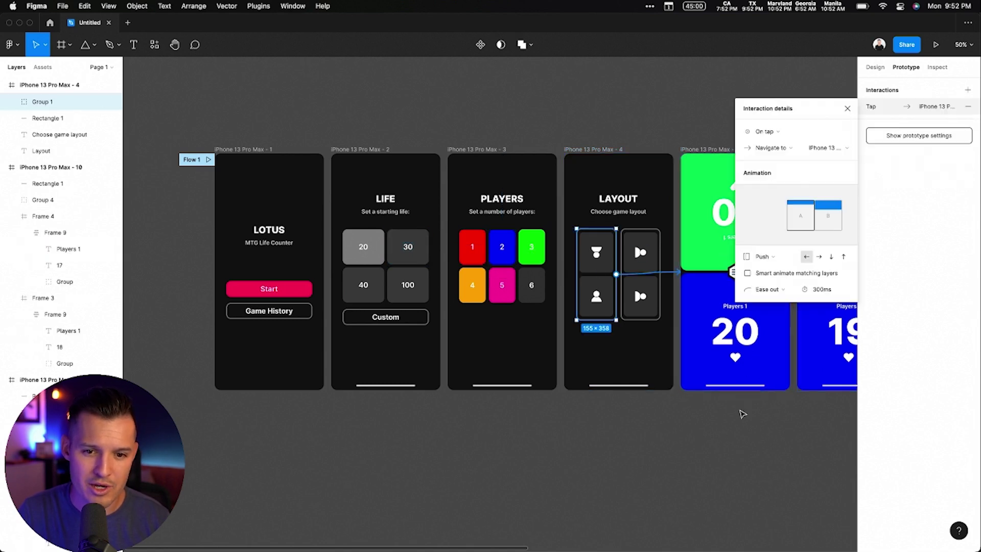
scroll(723, 409, "right", 3)
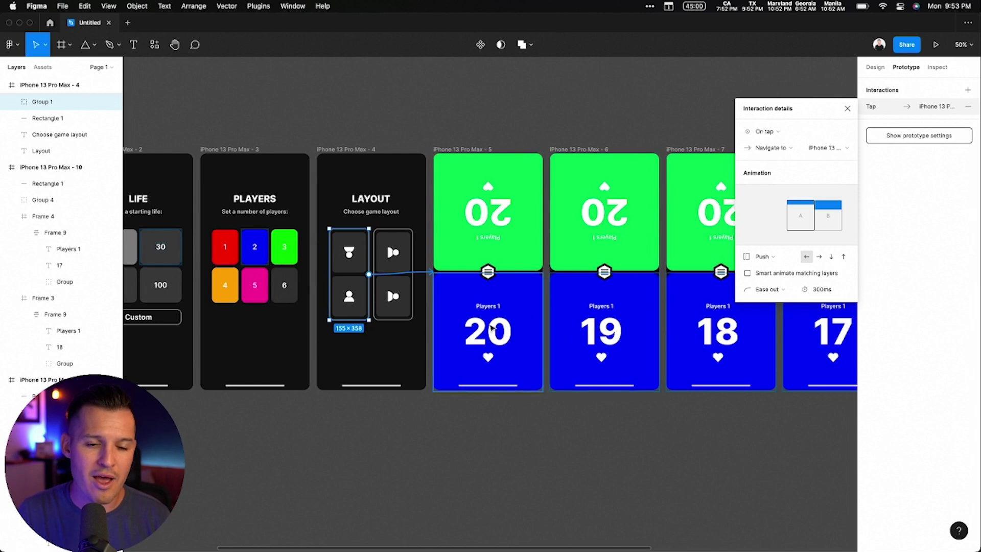
left_click(847, 109)
left_click_drag(401, 129, 617, 437)
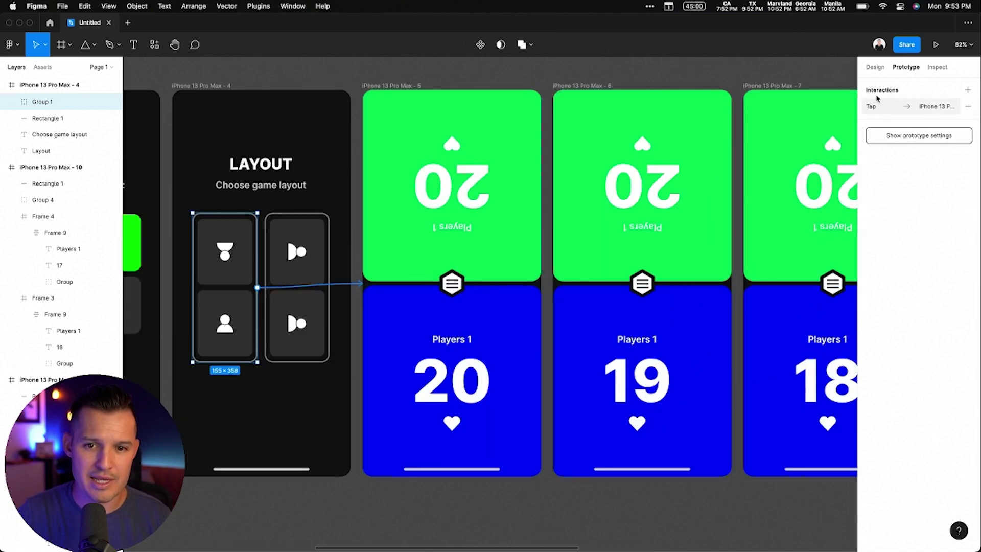
Draw a 428 × 210 rectangle over the lower part of the first game screen's blue half and name it down
left_click(875, 68)
left_click(602, 71)
scroll(536, 153, "right", 2)
scroll(536, 153, "down", 1)
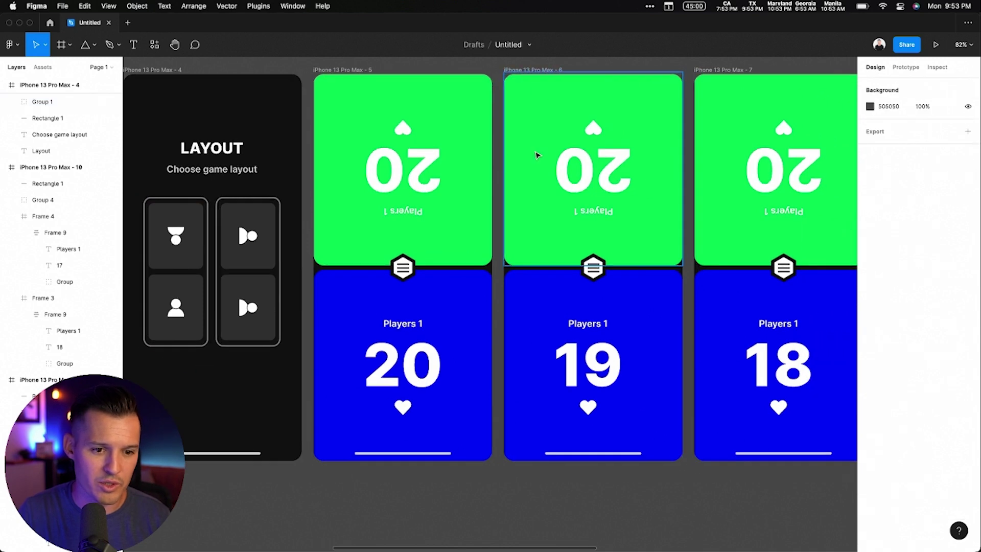
left_click(395, 382)
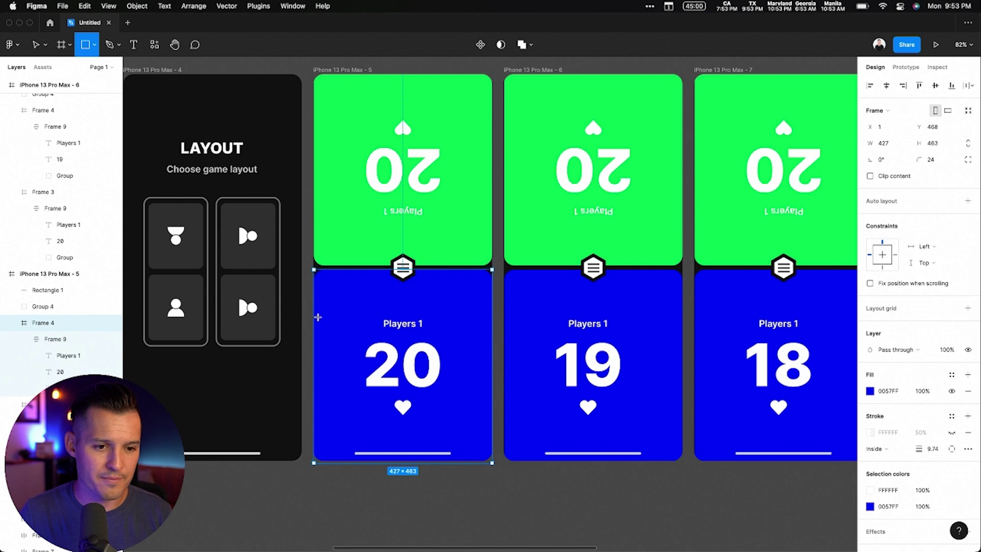
mouse_move(315, 373)
left_mouse_down()
mouse_move(449, 451)
mouse_move(492, 461)
left_mouse_up()
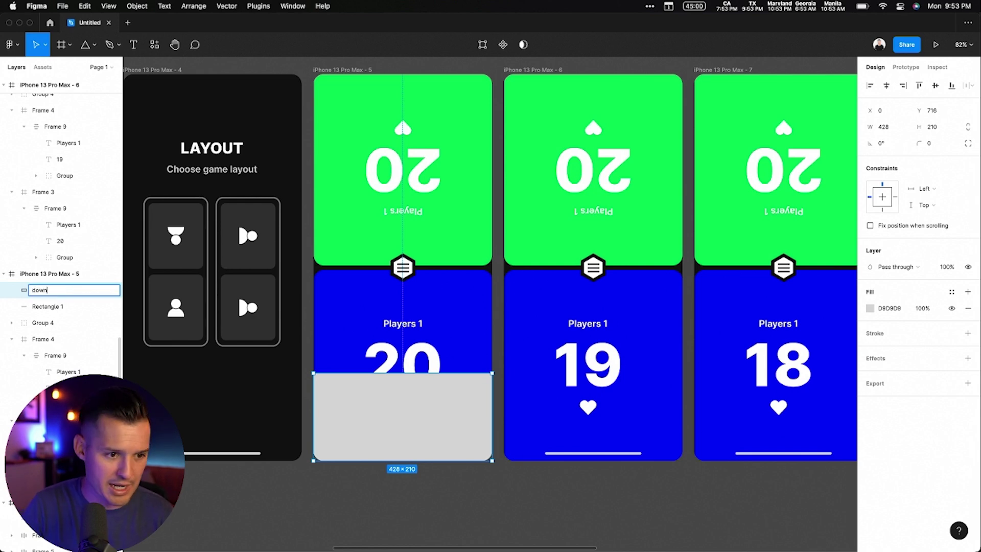
Duplicate the down rectangle to the upper part of the blue half, name it up, and set both rectangles to 0% opacity
left_click_drag(378, 420, 384, 320)
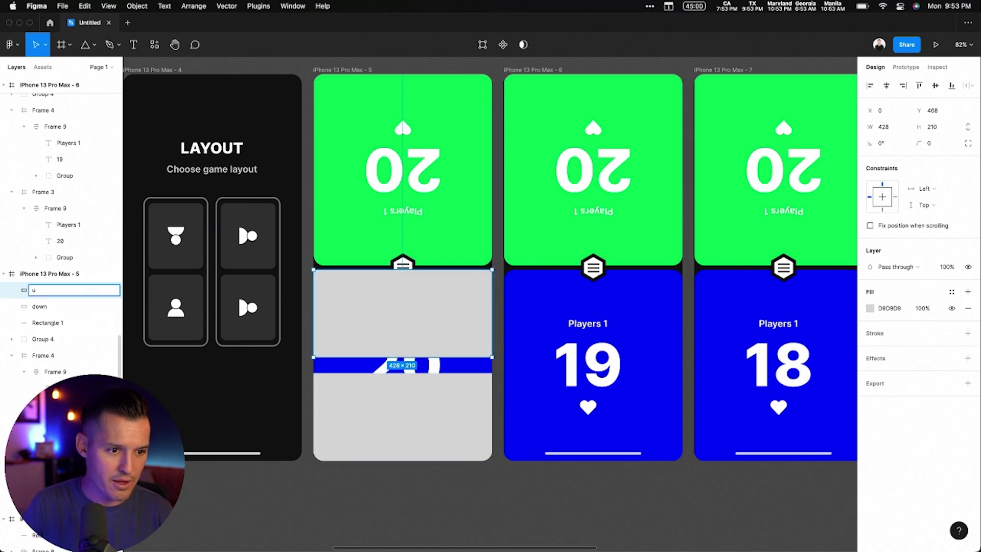
left_click(50, 310, "shift")
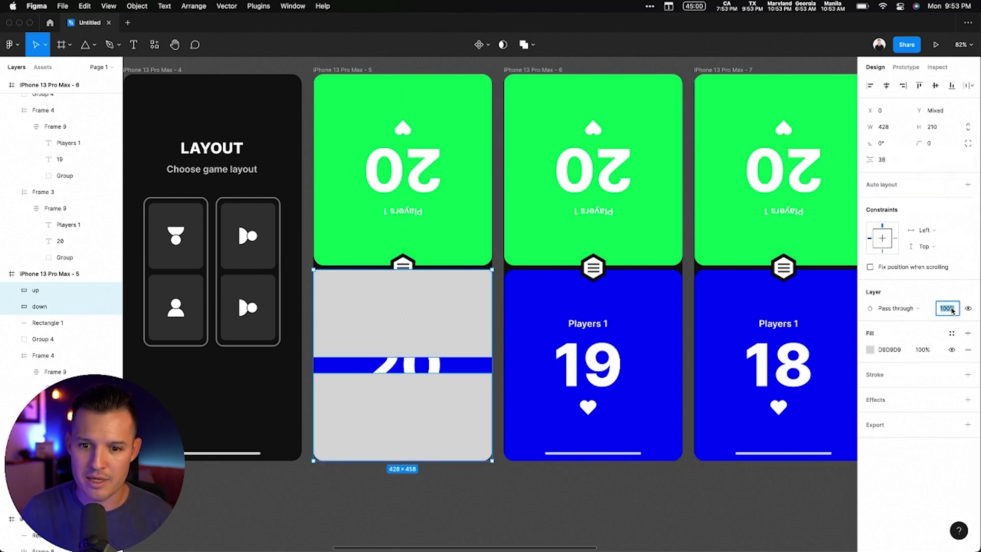
type("0")
key("Return")
left_click(591, 498)
Copy the up and down rectangles from the first game screen into the blue halves of the 19, 18 and 17 screens
scroll(354, 437, "right", 3)
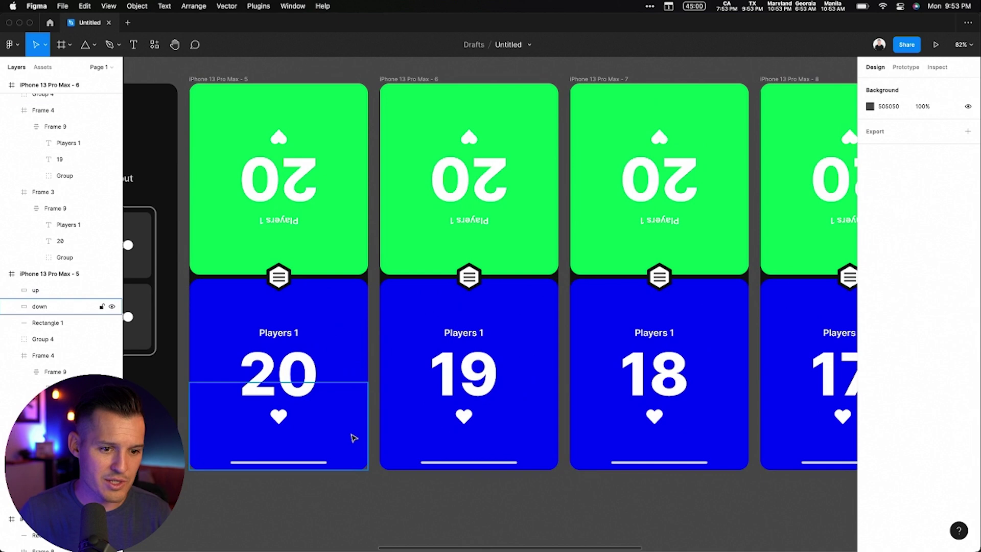
left_click(353, 438)
left_click(349, 357, "shift")
left_click(434, 350)
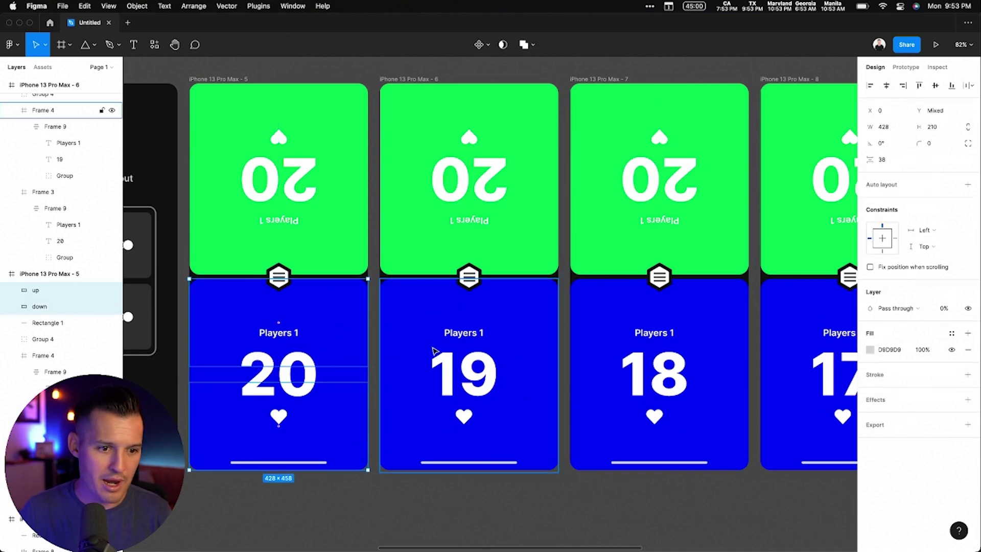
left_click(274, 372)
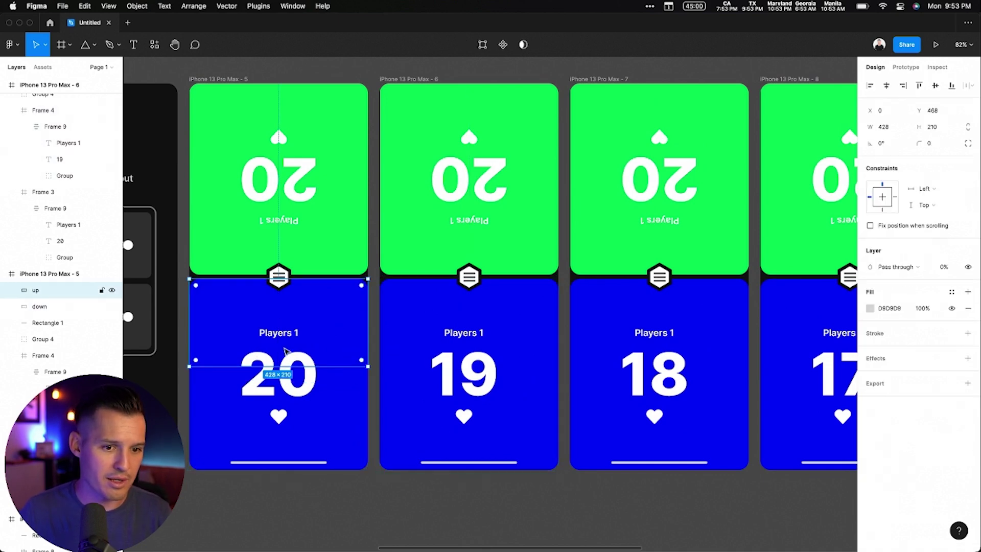
left_click(411, 335)
key("super+v")
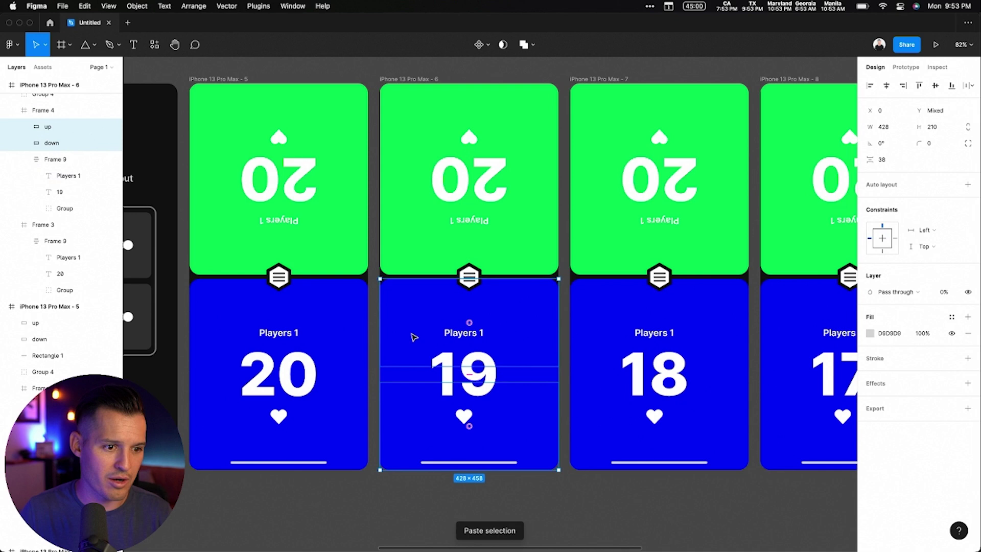
left_click(631, 335)
key("super+v")
scroll(682, 348, "right", 5)
left_click(620, 323)
key("super+v")
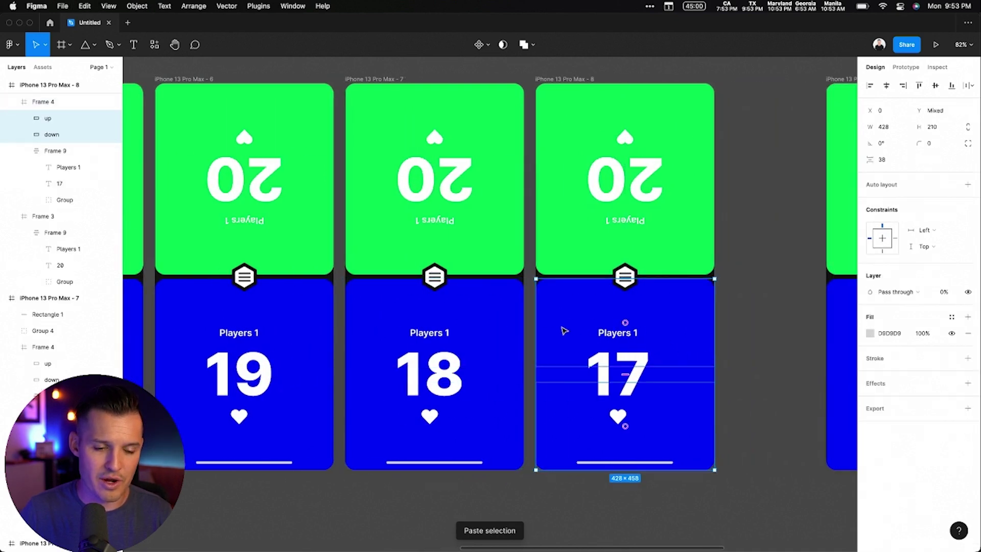
Link the down area on the first game screen to the 19 screen on tap with an Instant animation
scroll(567, 332, "left", 15)
scroll(677, 304, "right", 3)
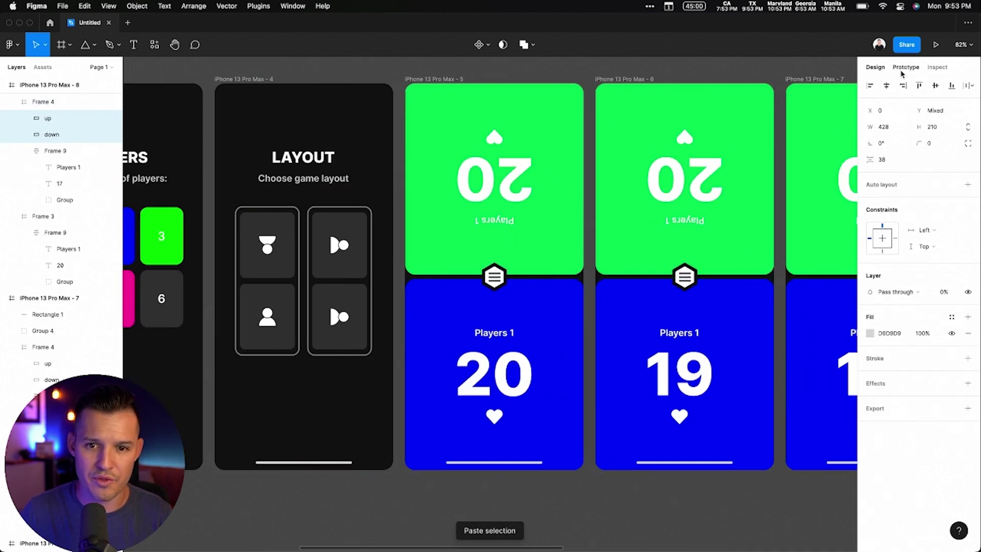
left_click(905, 67)
scroll(673, 265, "down", 2)
scroll(673, 265, "right", 4)
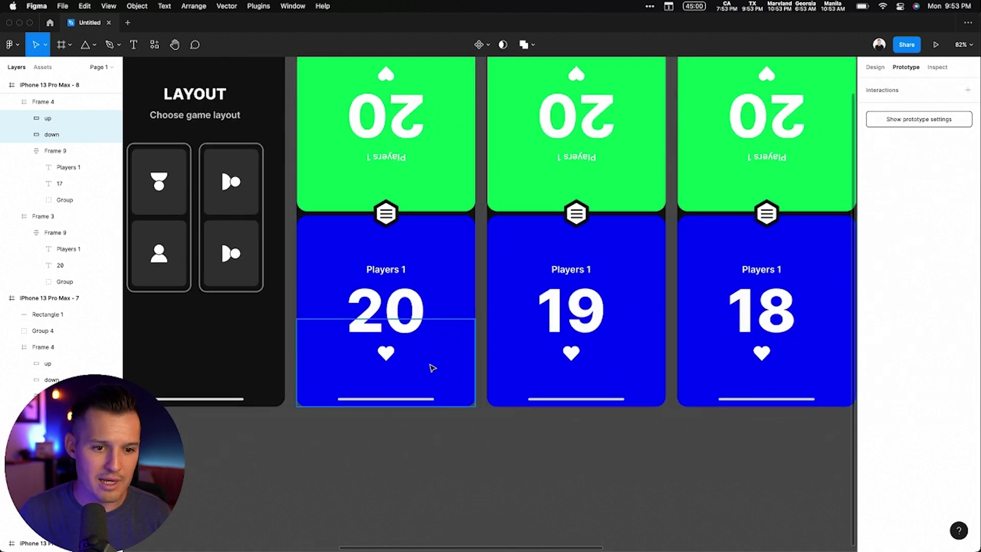
left_click(431, 368)
left_click_drag(475, 364, 552, 338)
left_click(762, 258)
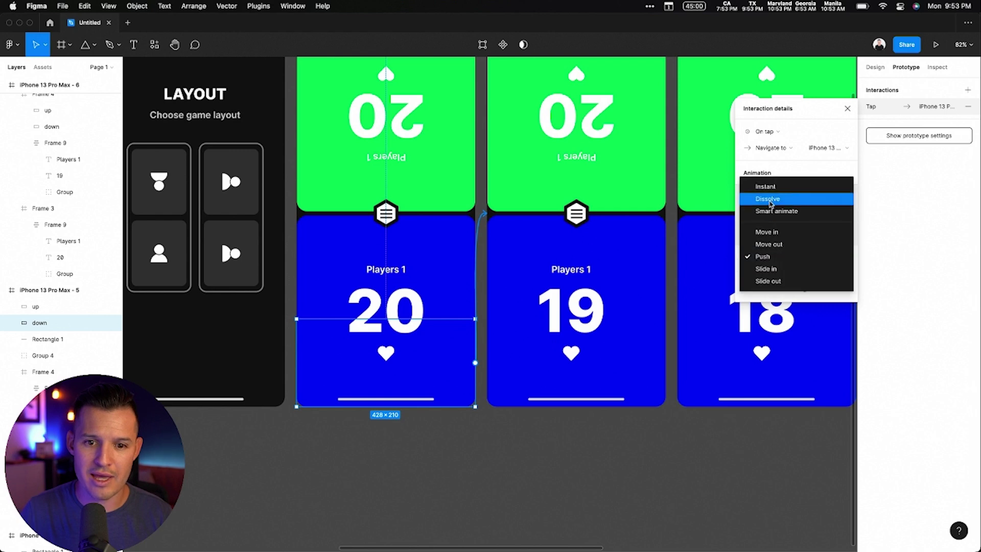
left_click(765, 187)
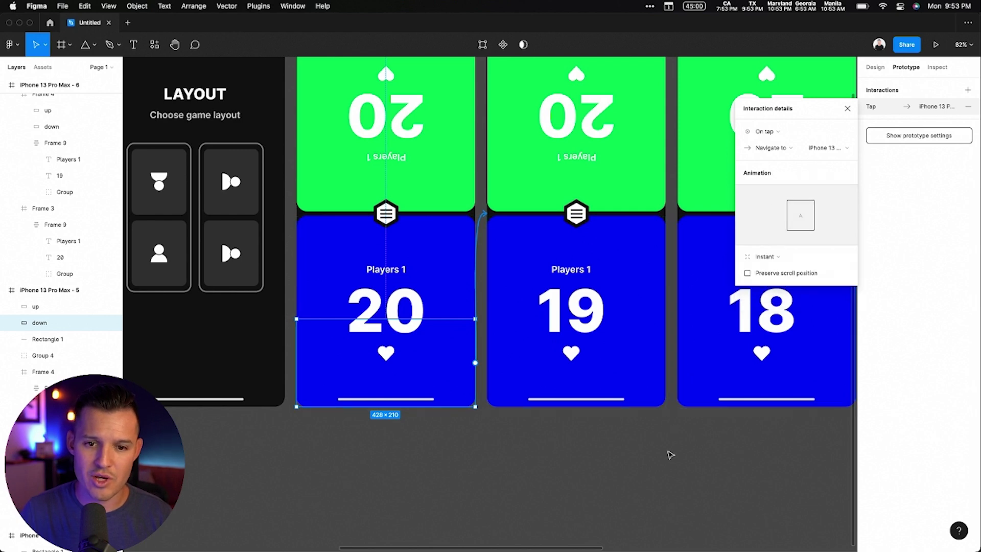
left_click(683, 466)
Link the 19 screen's down area to the 18 screen and its up area back to the first game screen
scroll(658, 462, "up", 3)
scroll(623, 455, "right", 3)
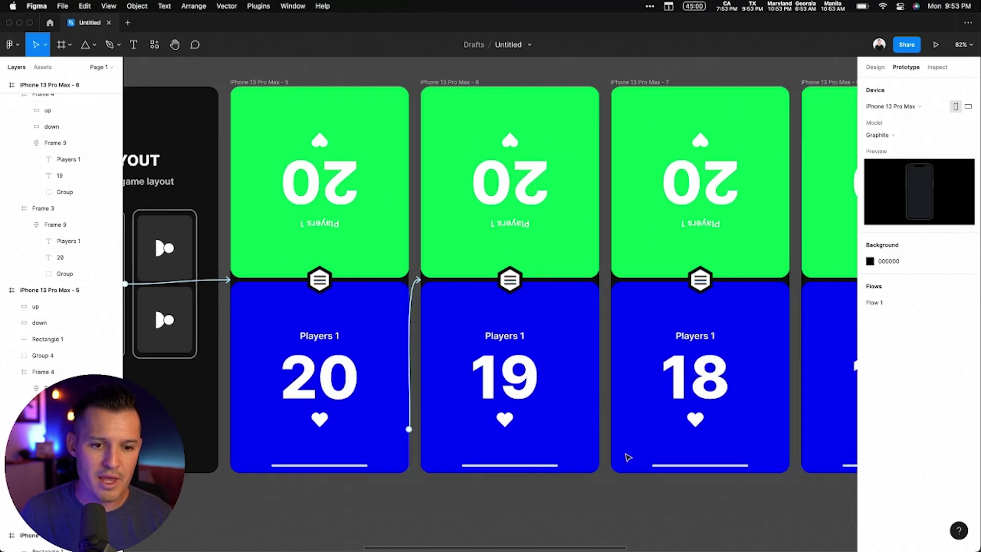
left_click(531, 433)
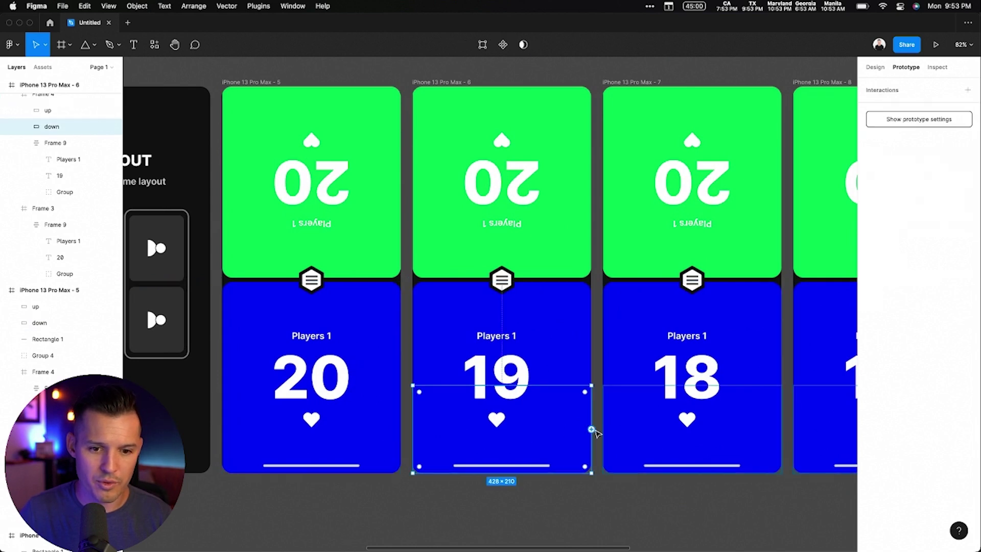
left_click_drag(593, 430, 638, 428)
left_click(564, 335)
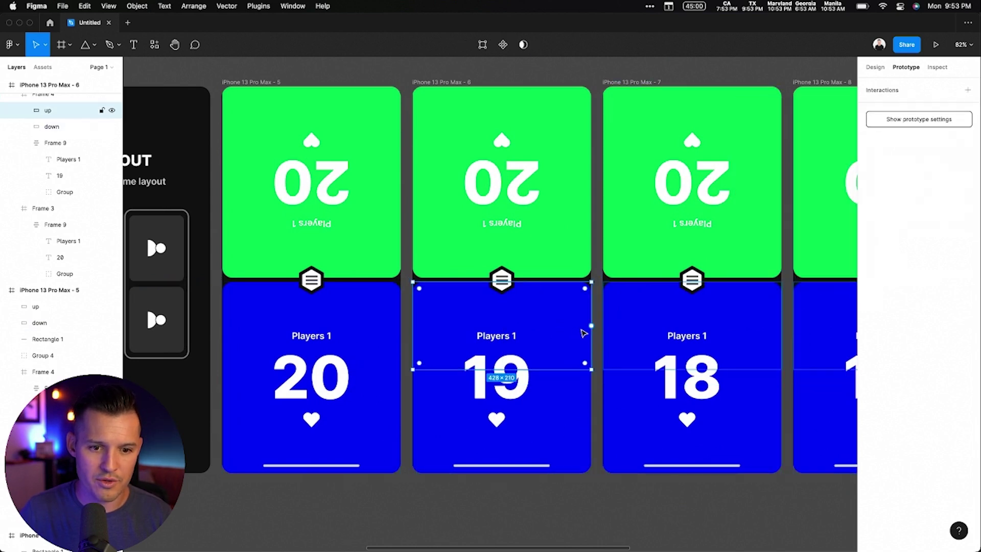
left_click_drag(591, 326, 327, 331)
Link the 18 screen's up area back to the 19 screen and the 17 screen's up area back to the 18 screen
left_click(579, 479)
left_click_drag(579, 478, 310, 484)
left_click(431, 333)
left_click_drag(514, 333, 291, 339)
left_click(541, 333)
left_click_drag(703, 332, 460, 363)
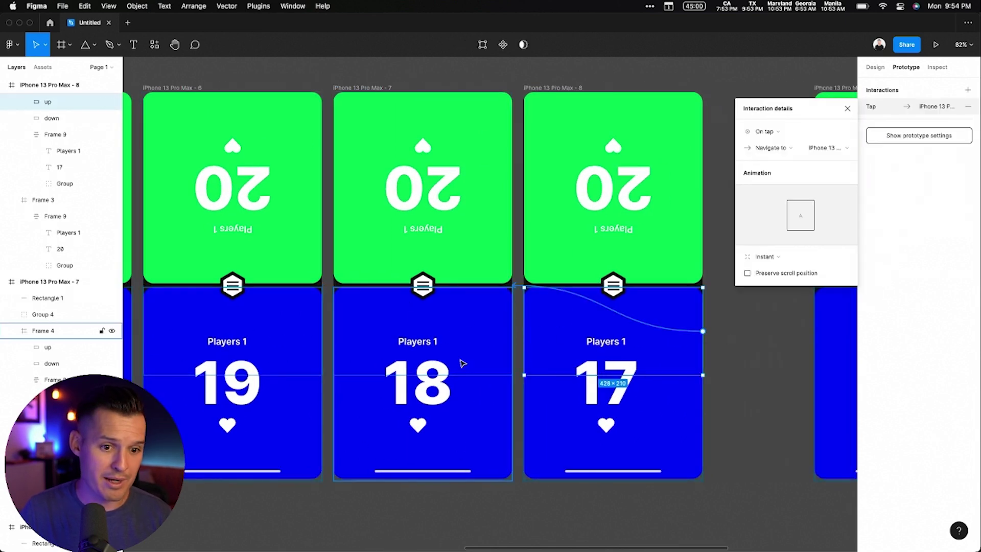
Link the 18 screen's down area to the 17 screen with an Instant tap interaction
left_click(471, 448)
left_click_drag(512, 434, 598, 445)
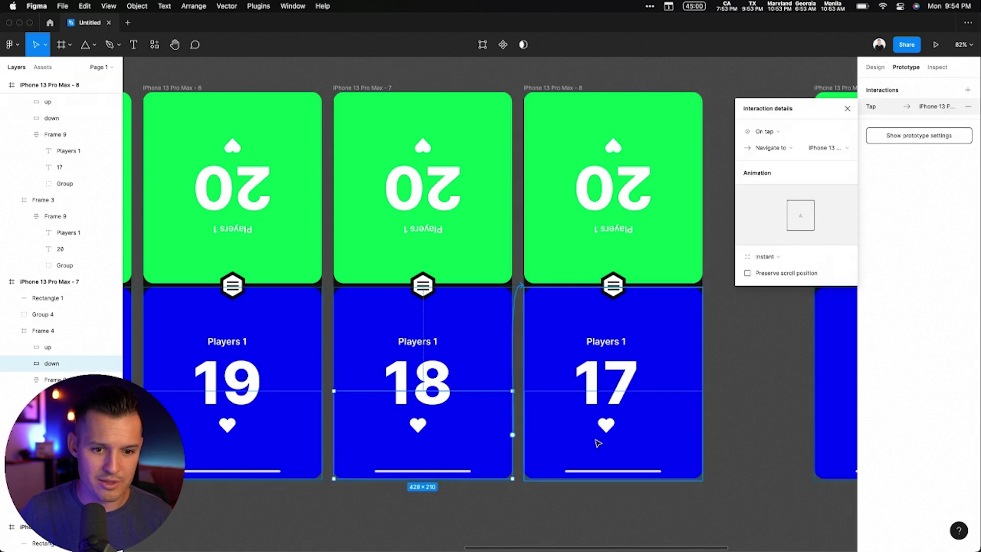
left_click(477, 510)
Open the flow starting point's name on the LOTUS start screen for editing
scroll(624, 521, "left", 5)
scroll(445, 166, "left", 12)
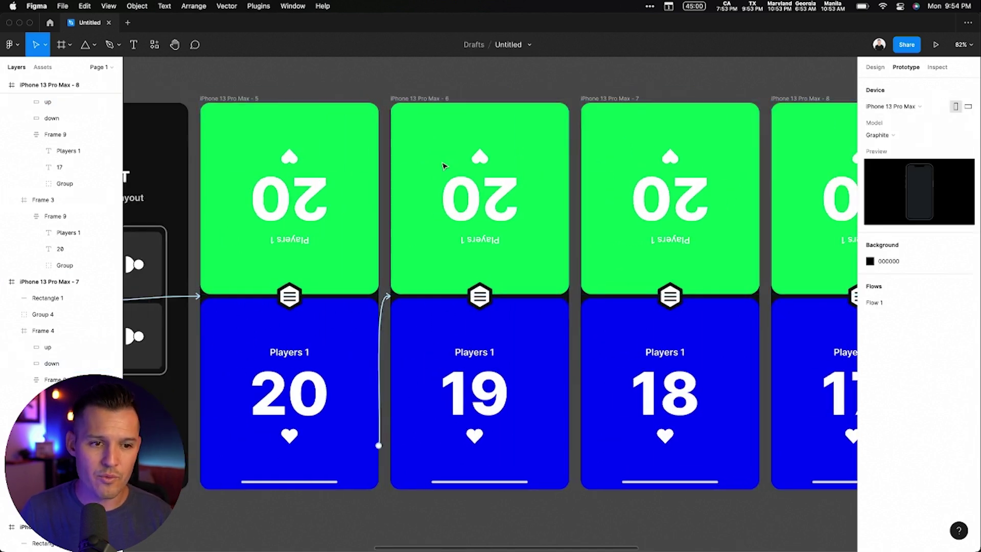
double_click(360, 109)
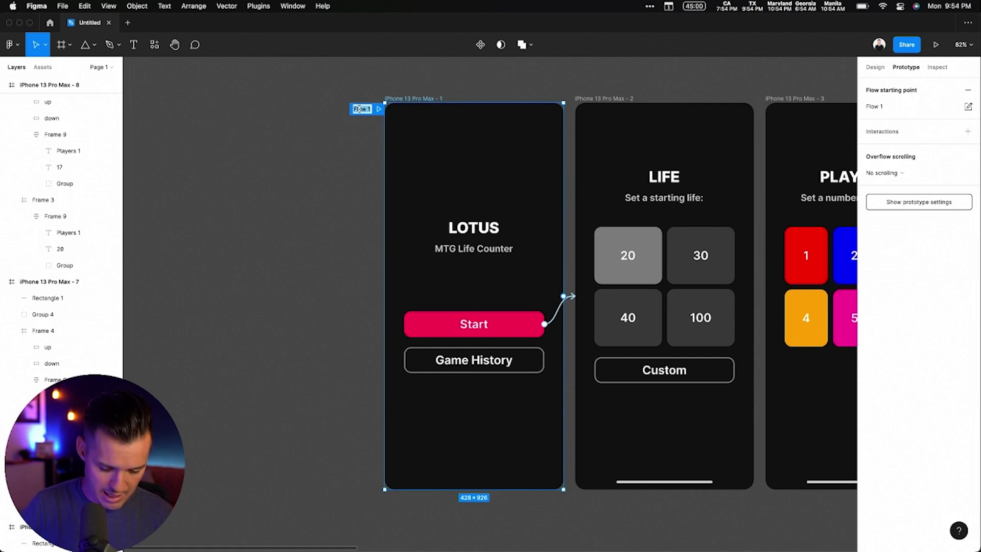
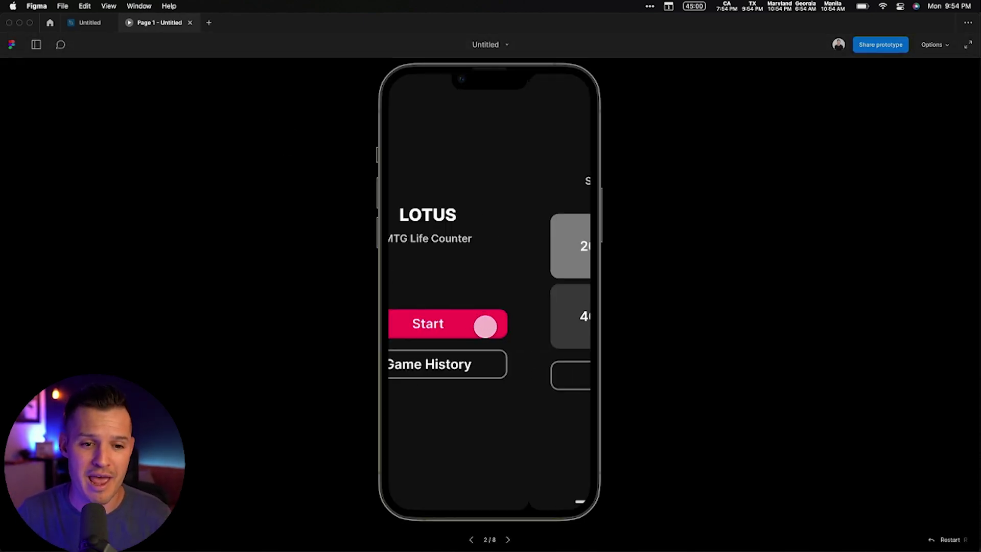
Run through the prototype's setup by choosing a starting life of 20 and 2 players, and continue to the game screen
left_click(463, 253)
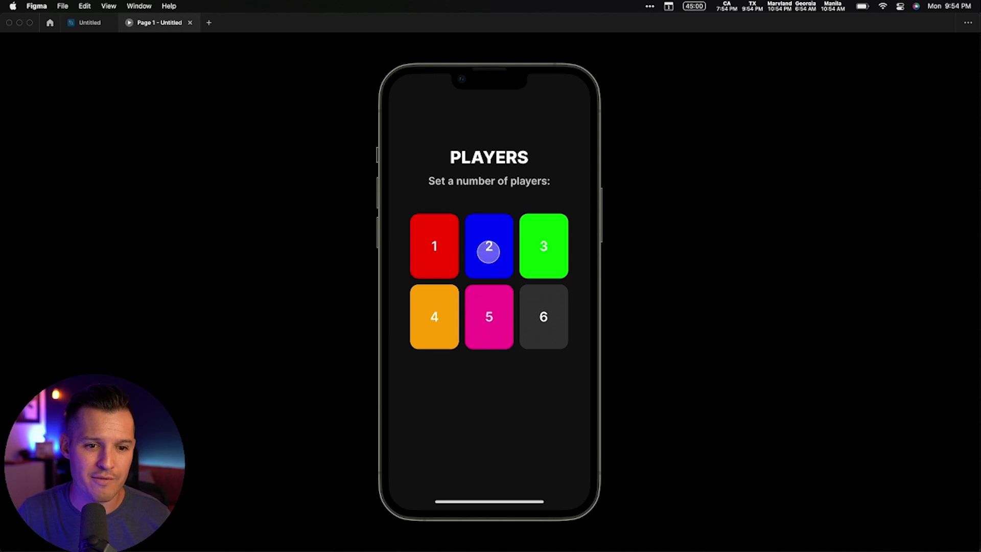
left_click(488, 251)
left_click(508, 348)
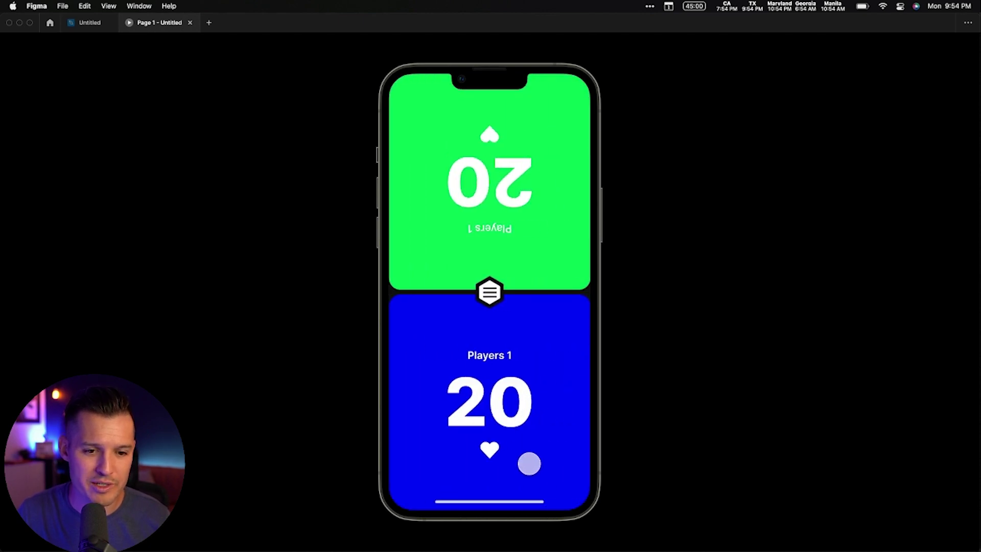
Test the blue player's down and up areas in the prototype by repeatedly lowering and raising the life total between 20 and 18
left_click(530, 475)
left_click(530, 475)
left_click(540, 347)
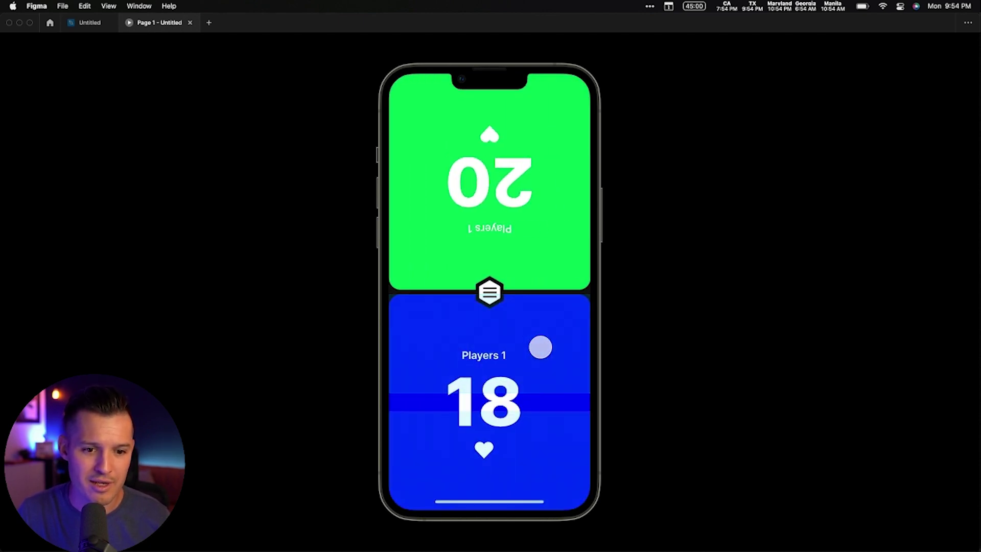
left_click(540, 347)
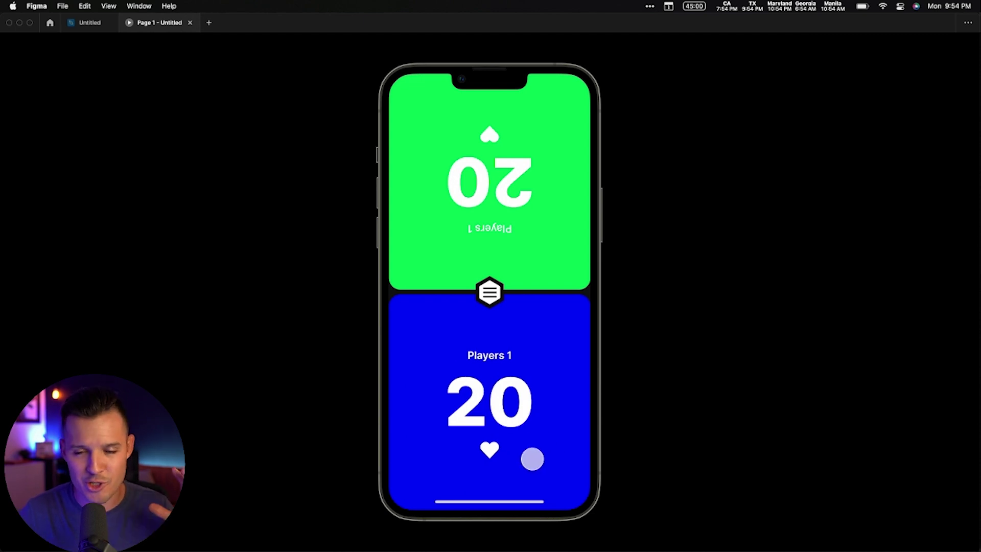
left_click(536, 361)
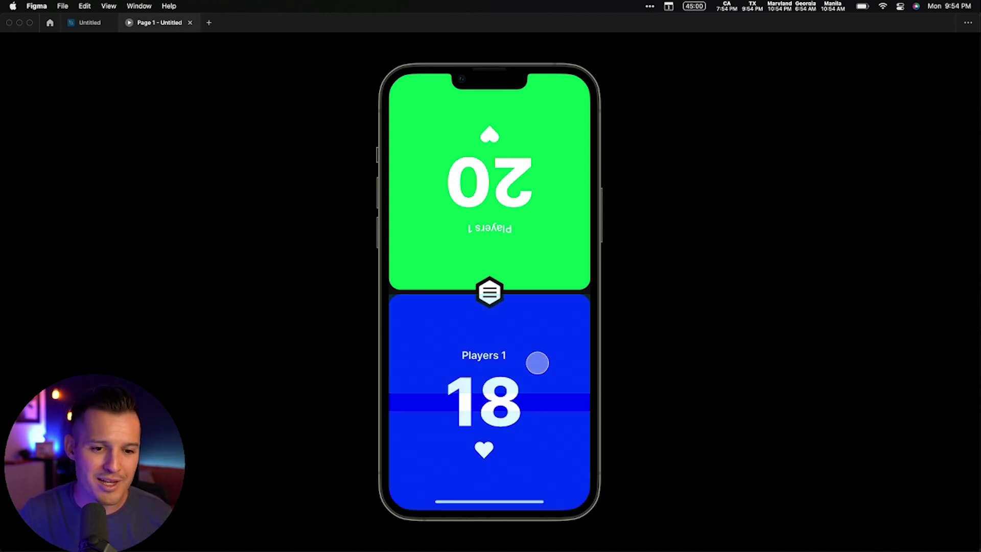
left_click(543, 388)
left_click(543, 387)
left_click(536, 449)
left_click(536, 450)
left_click(536, 449)
left_click(532, 372)
left_click(532, 372)
left_click(532, 372)
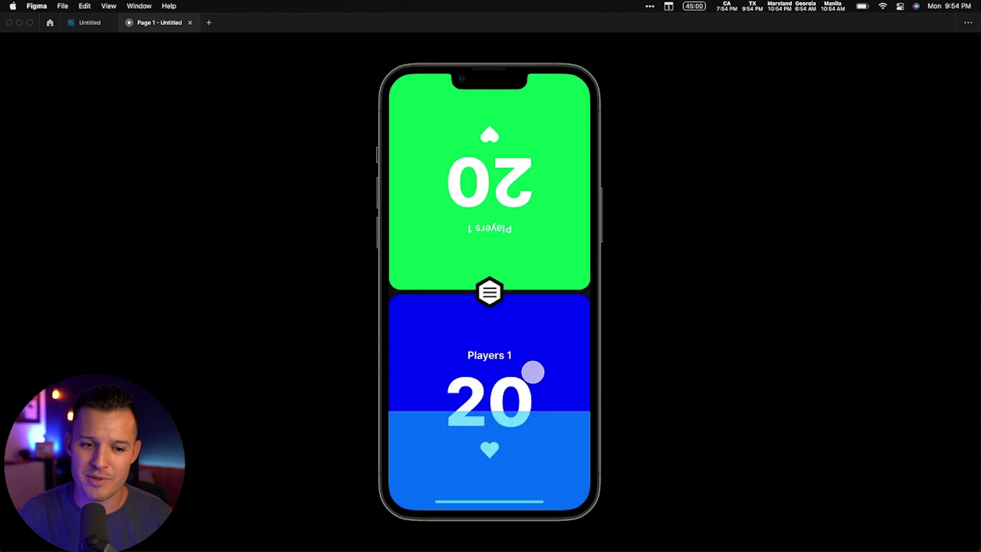
left_click(543, 444)
left_click(543, 444)
left_click(543, 445)
left_click(532, 369)
left_click(532, 368)
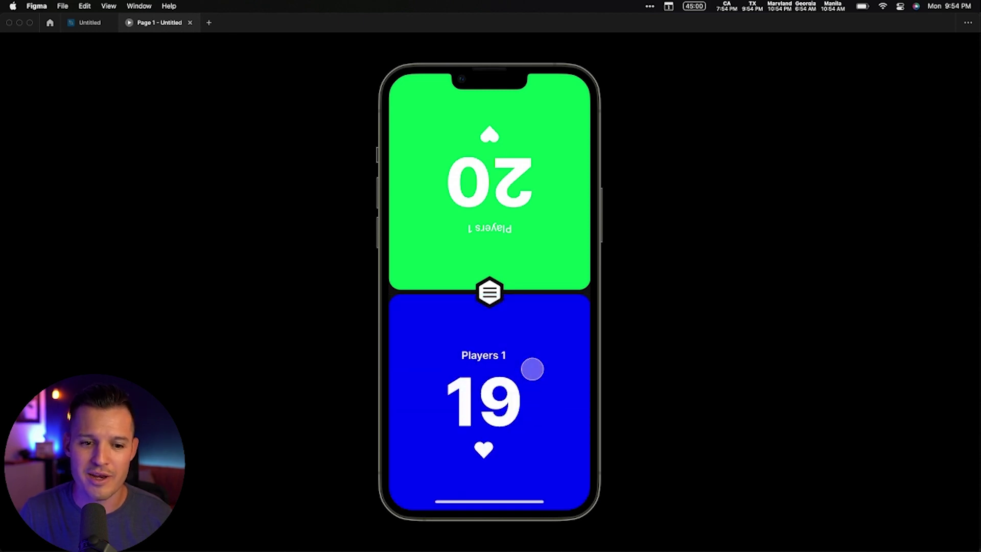